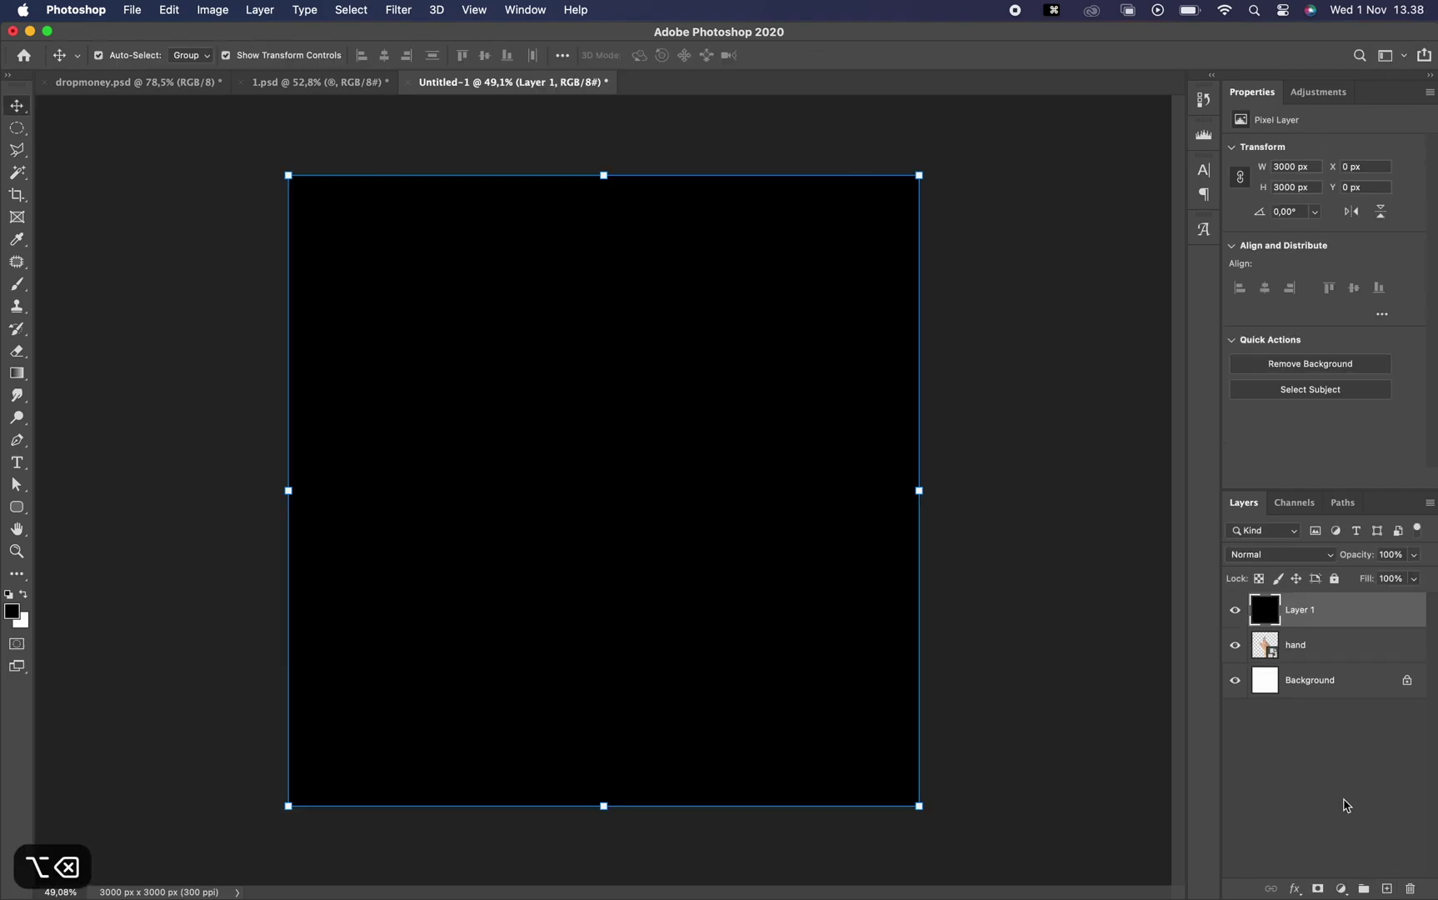
Commit the smaller hand and add a black-filled layer beneath it.
key(super+bracketleft)
key(alt+bracketright)
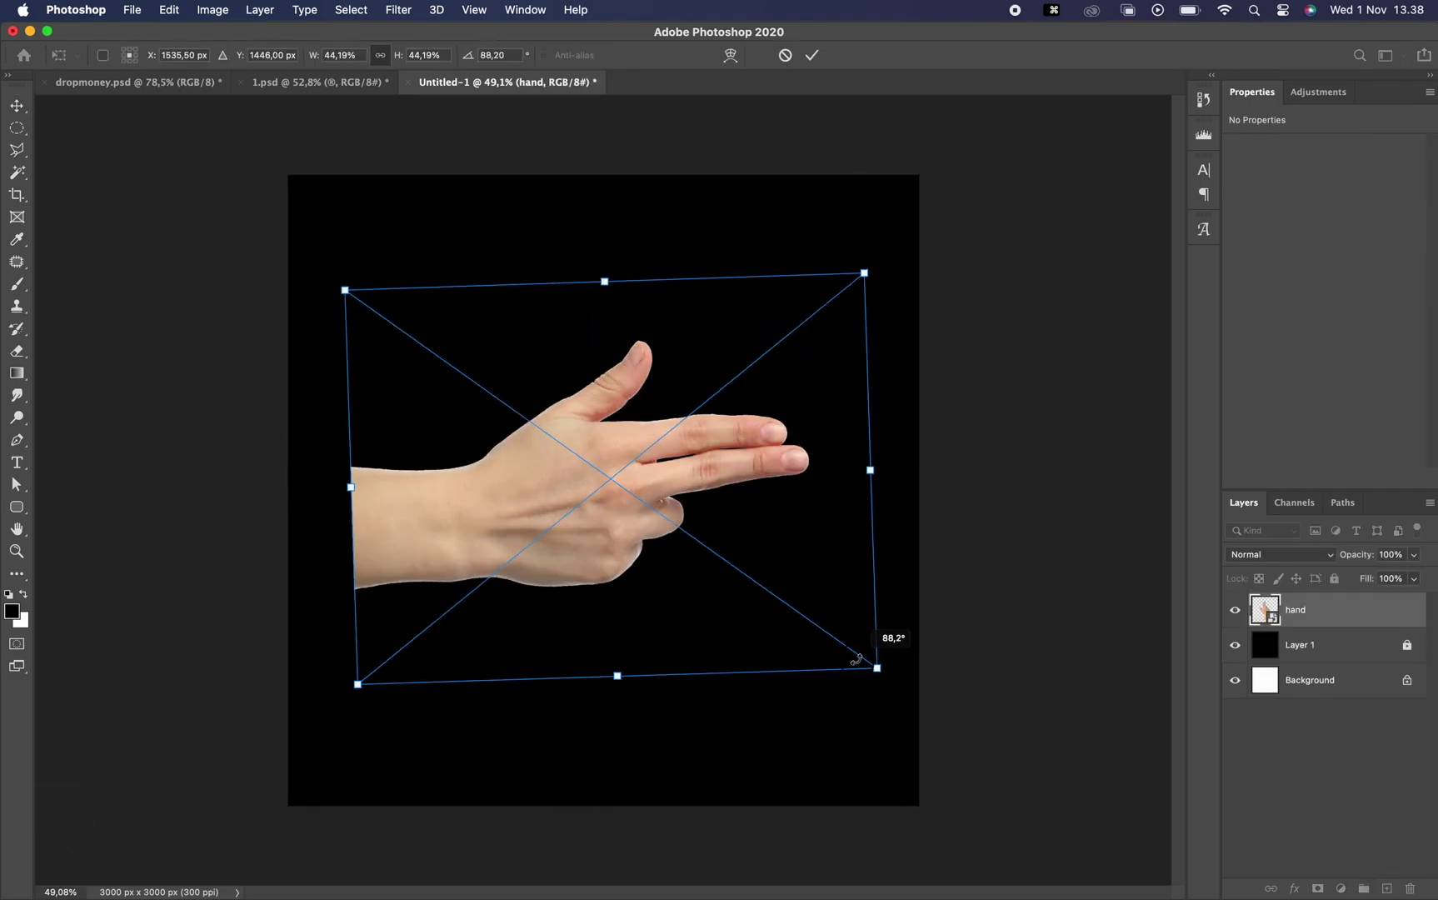
Bring the revolver image into the document and flip it horizontally, hiding the hand layer.
key(Return)
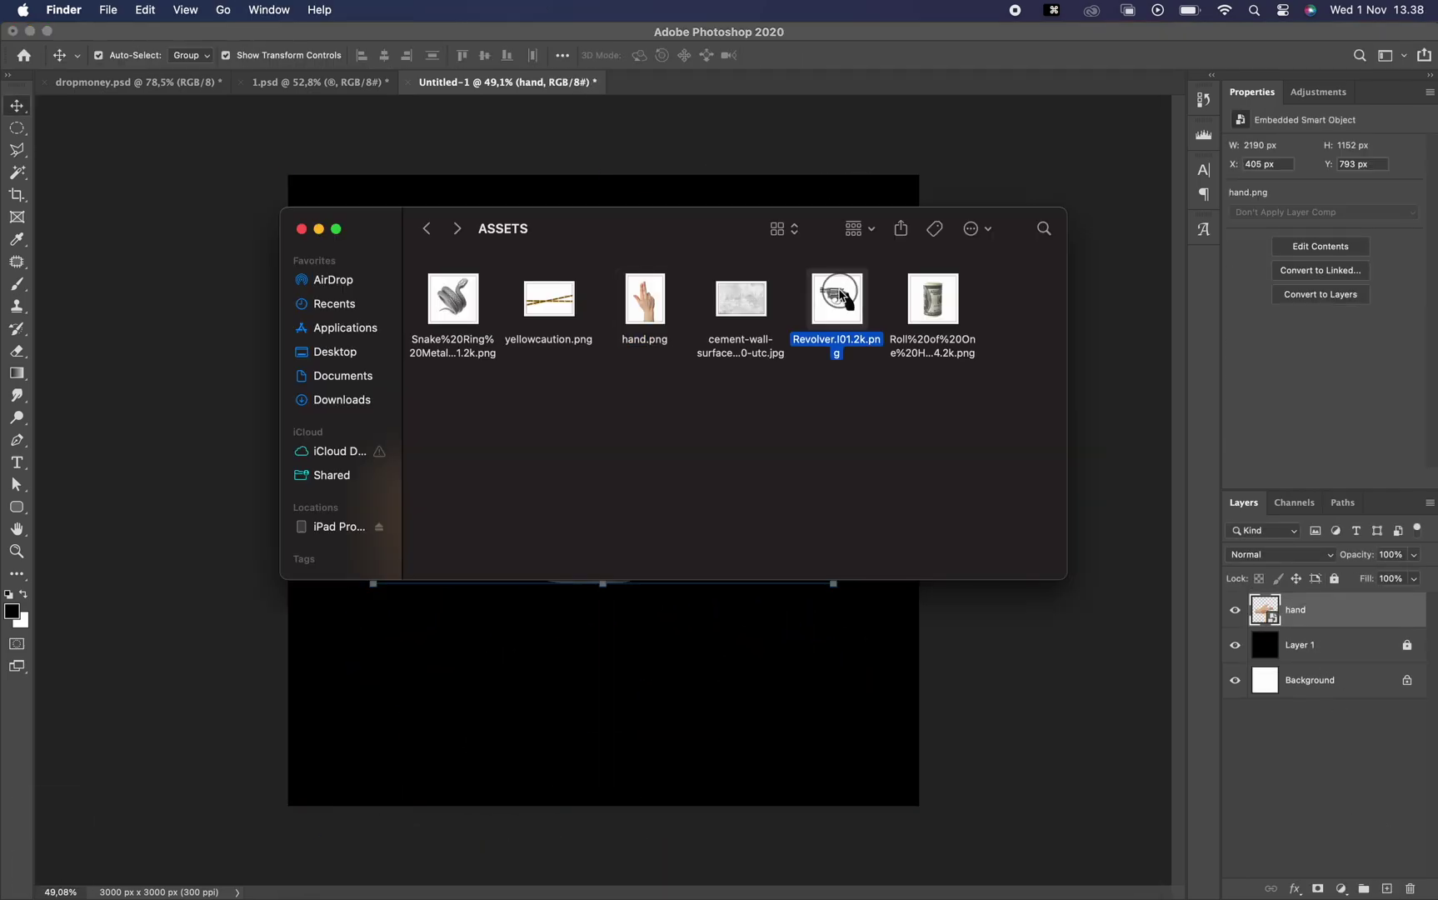
drag(851, 322, 604, 490)
right_click(820, 498)
click(867, 819)
key(Return)
click(1235, 645)
Start tracing the revolver's cylinder outline with the Pen tool.
scroll(504, 451, up, 5)
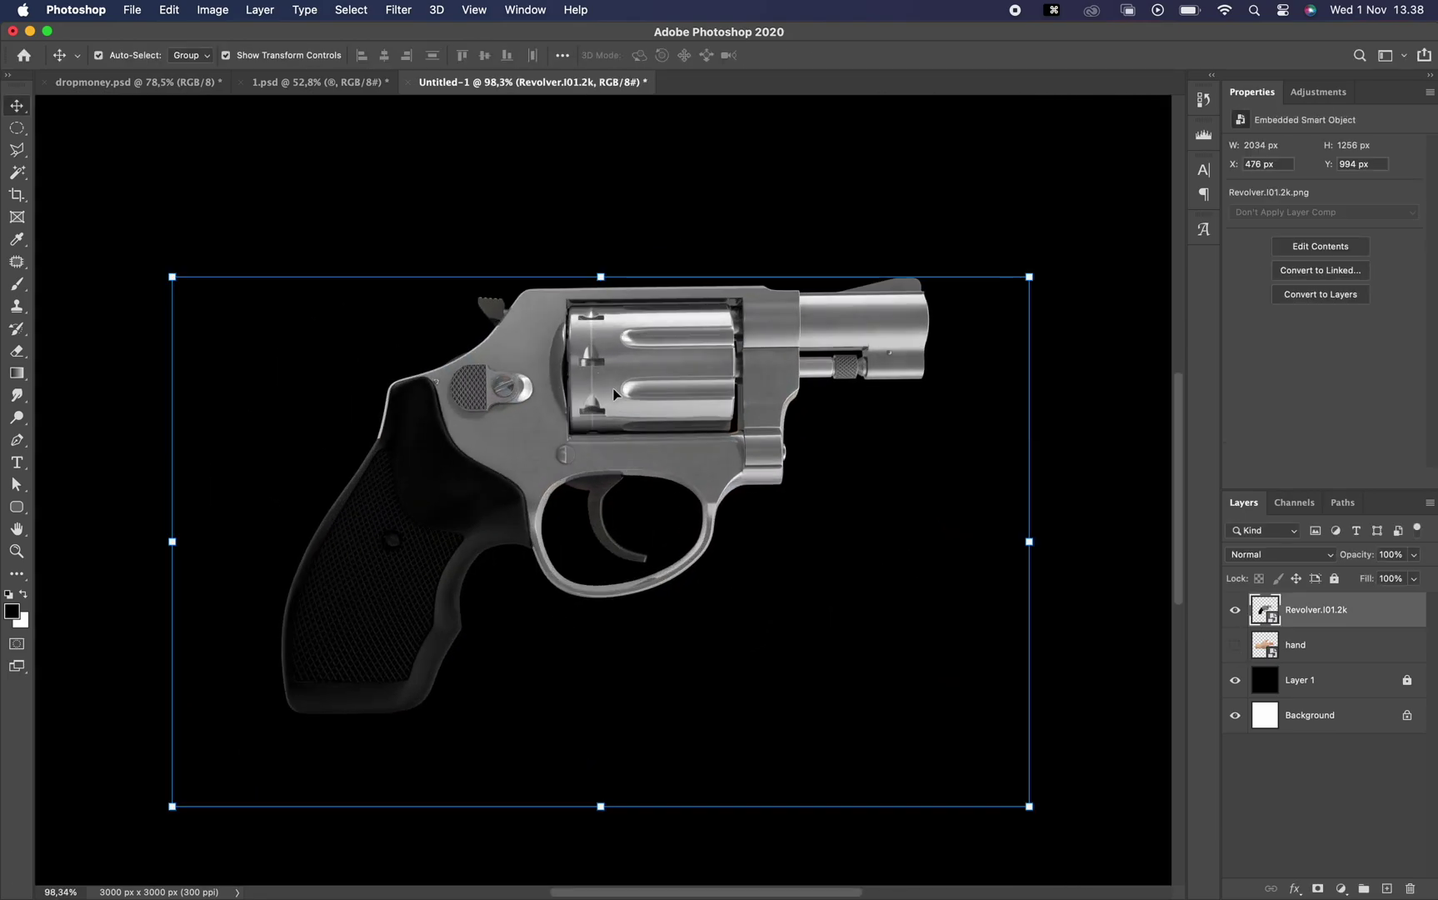
scroll(505, 451, up, 2)
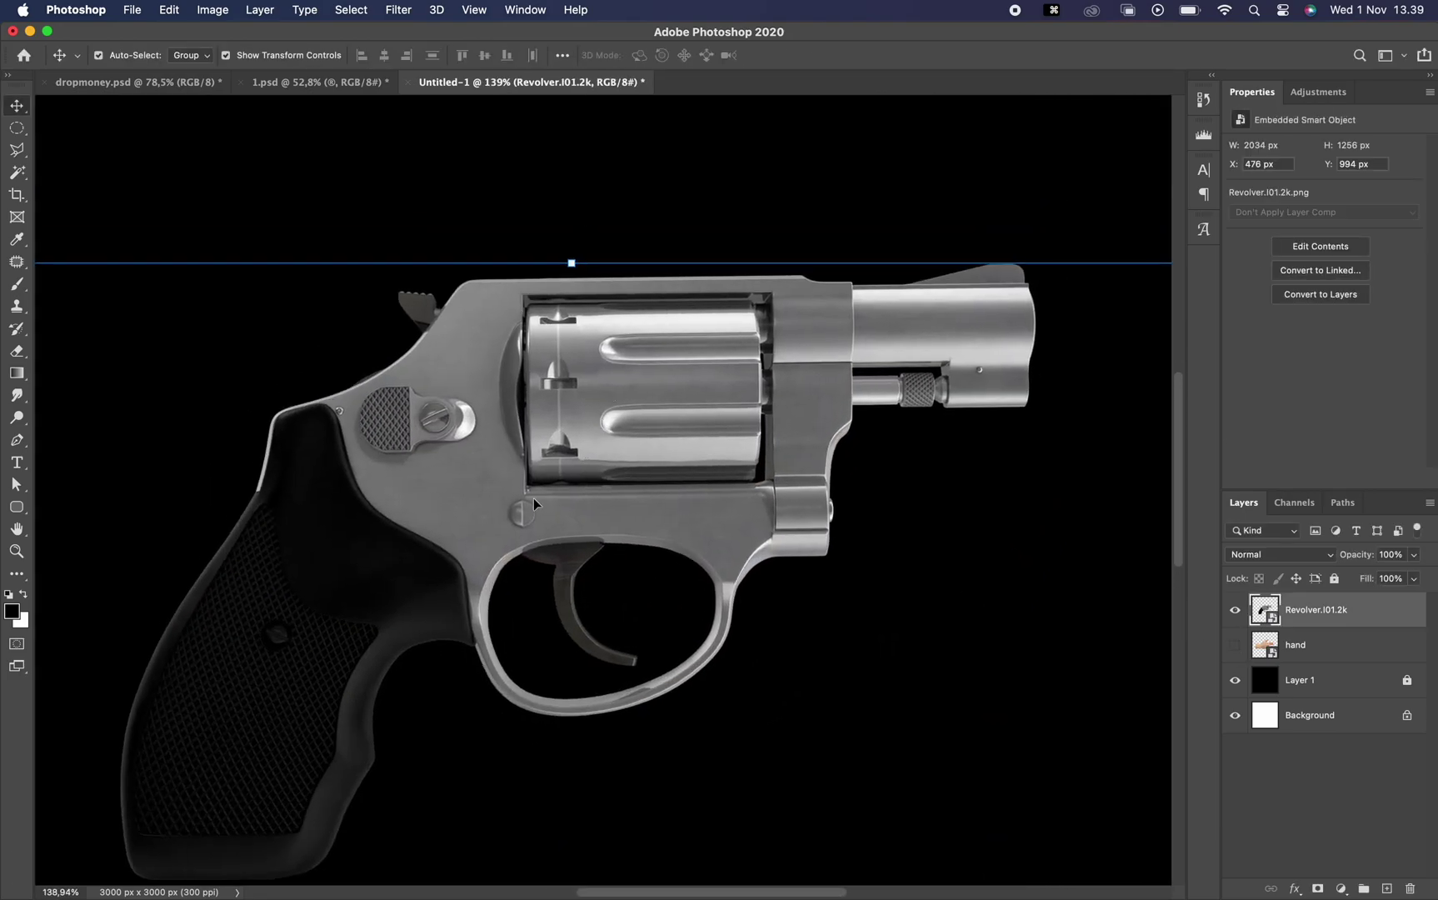
scroll(666, 454, up, 5)
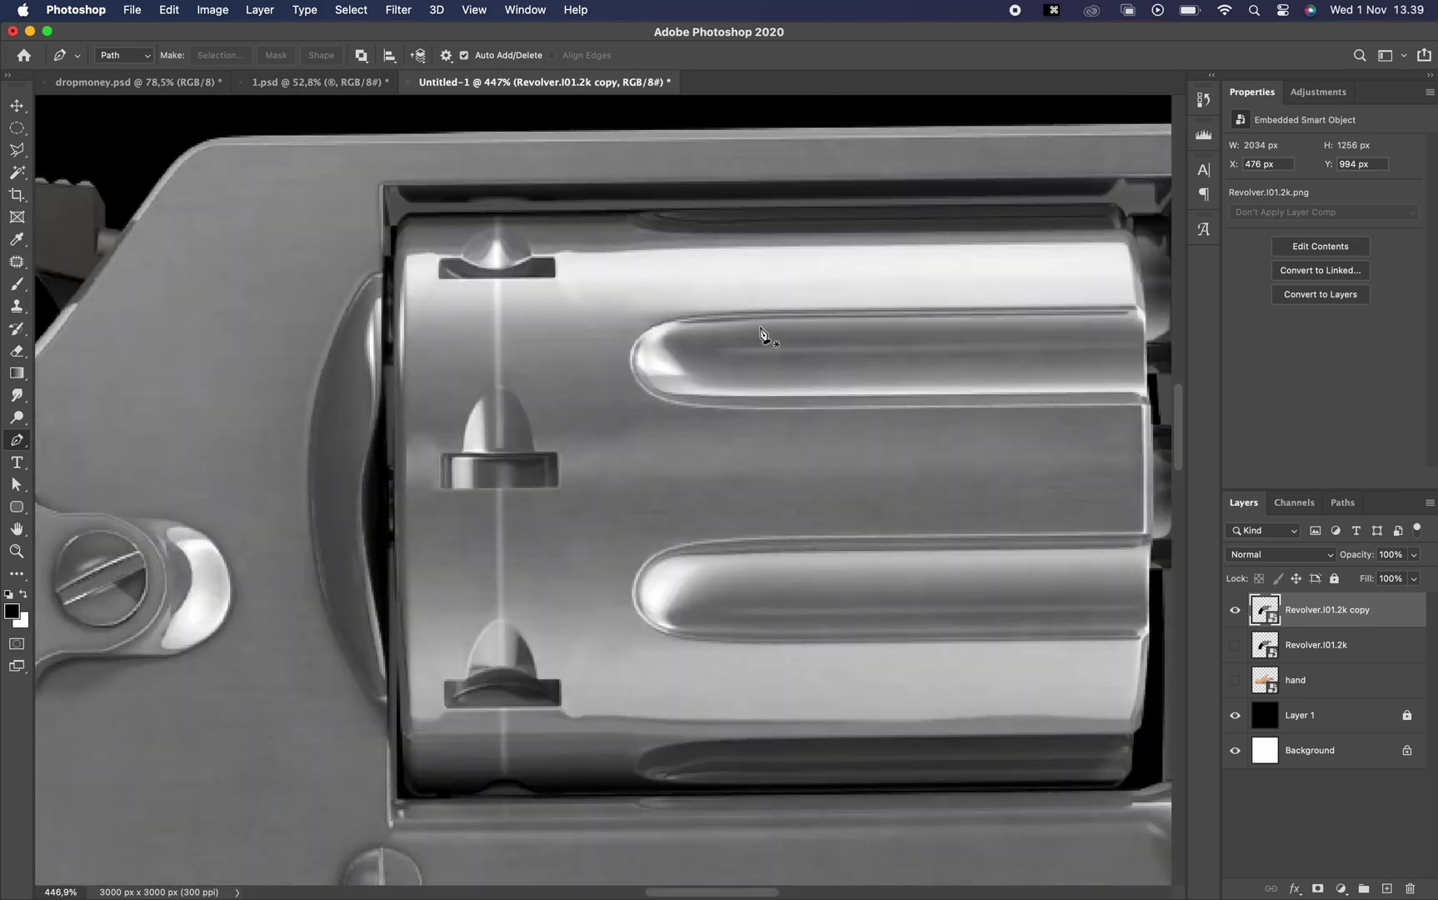
scroll(761, 333, up, 2)
key(super+z)
drag(409, 635, 405, 772)
scroll(511, 686, down, 5)
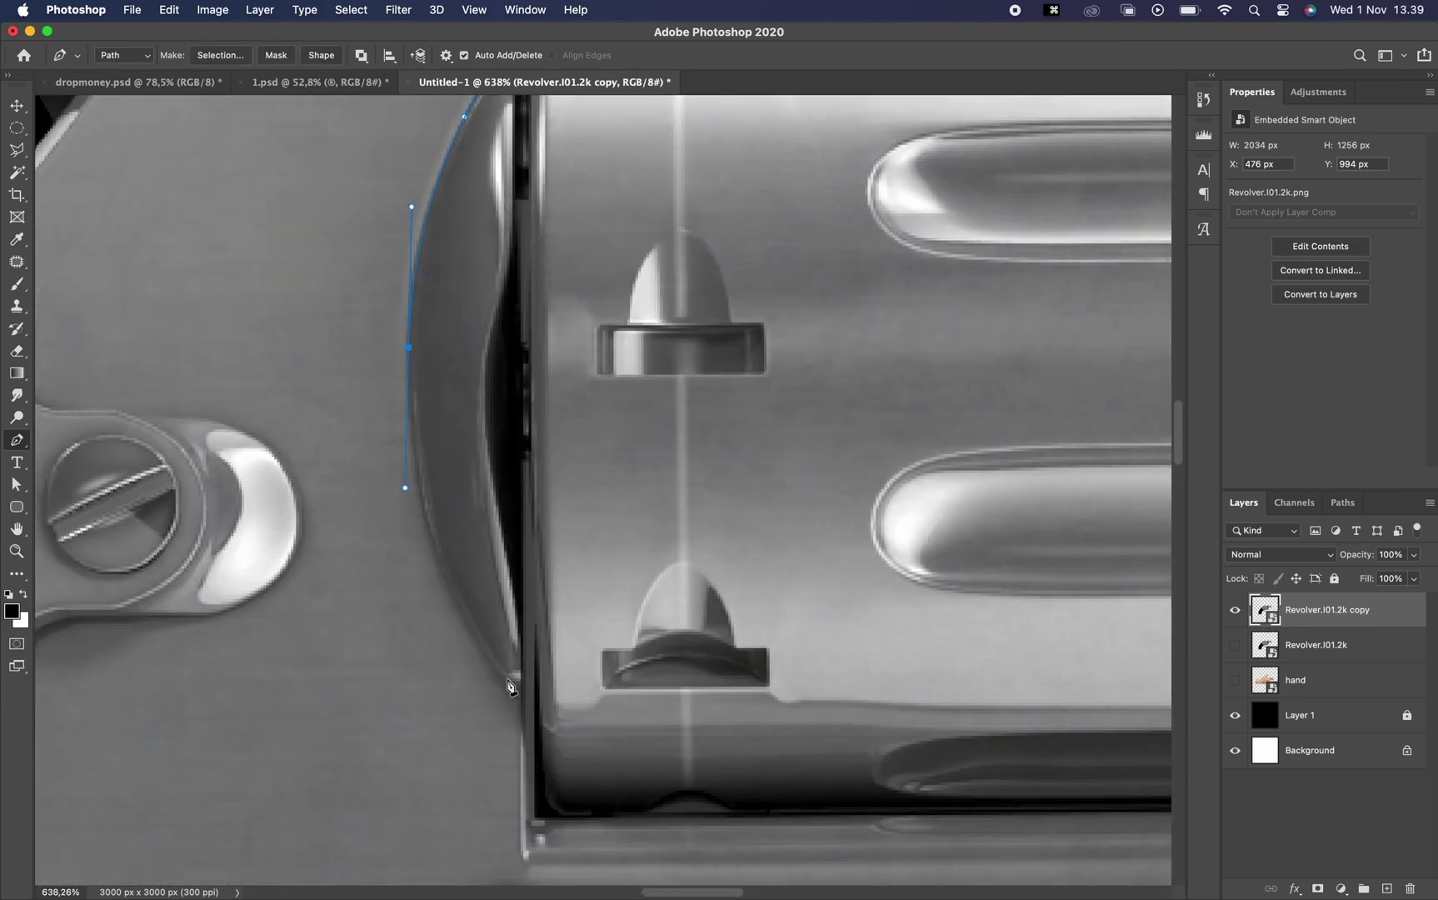
click(524, 820)
Continue the outline along the cylinder's bottom and close the path.
scroll(523, 820, down, 2)
scroll(750, 750, right, 5)
click(900, 728)
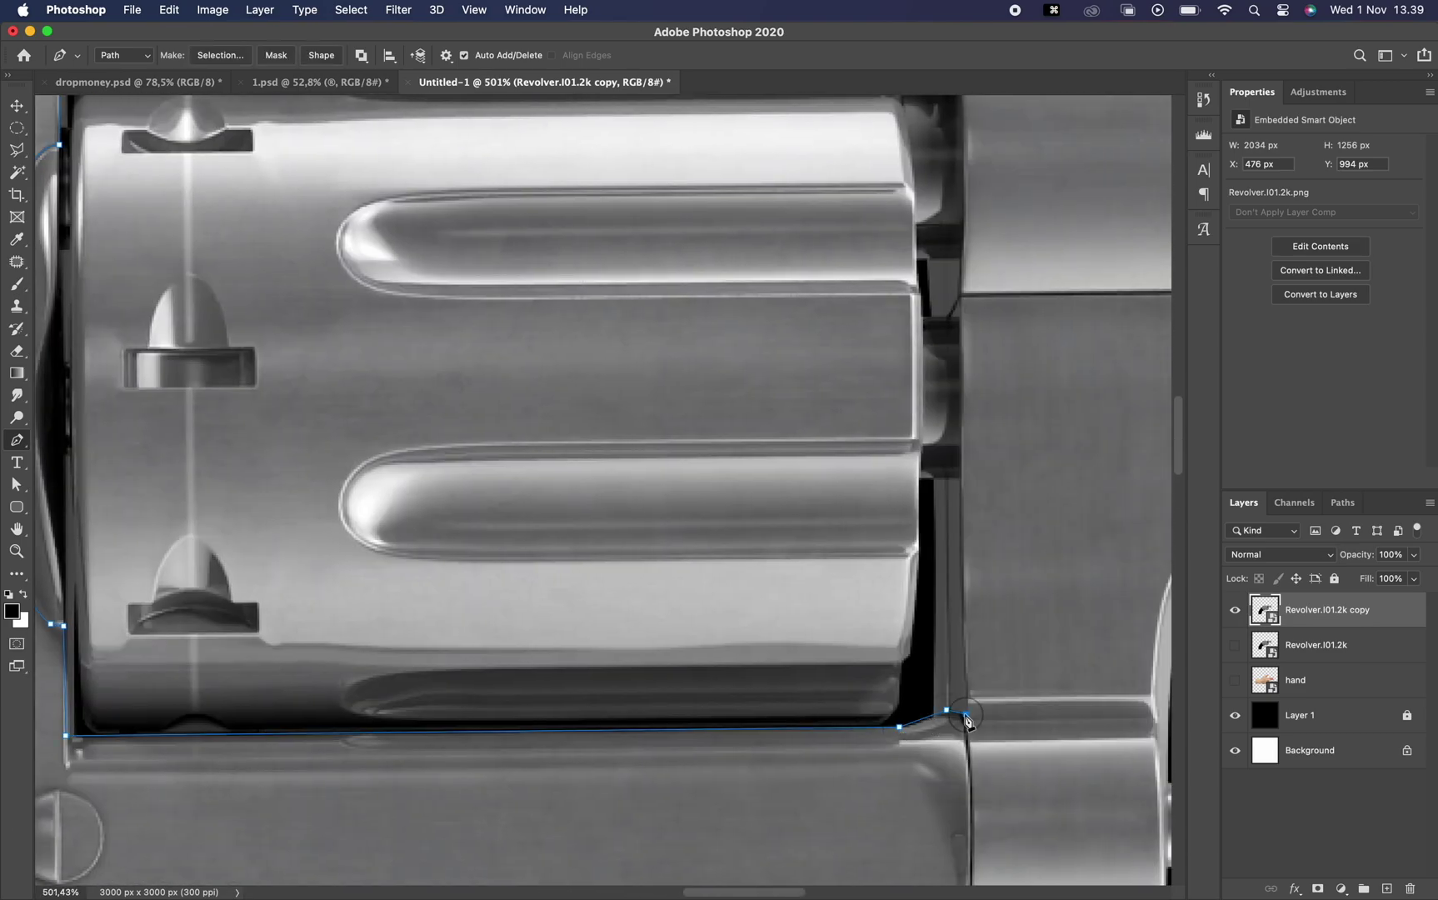
scroll(967, 721, up, 5)
scroll(583, 500, down, 1)
scroll(417, 416, left, 5)
click(247, 331)
scroll(600, 491, down, 5)
right_click(579, 485)
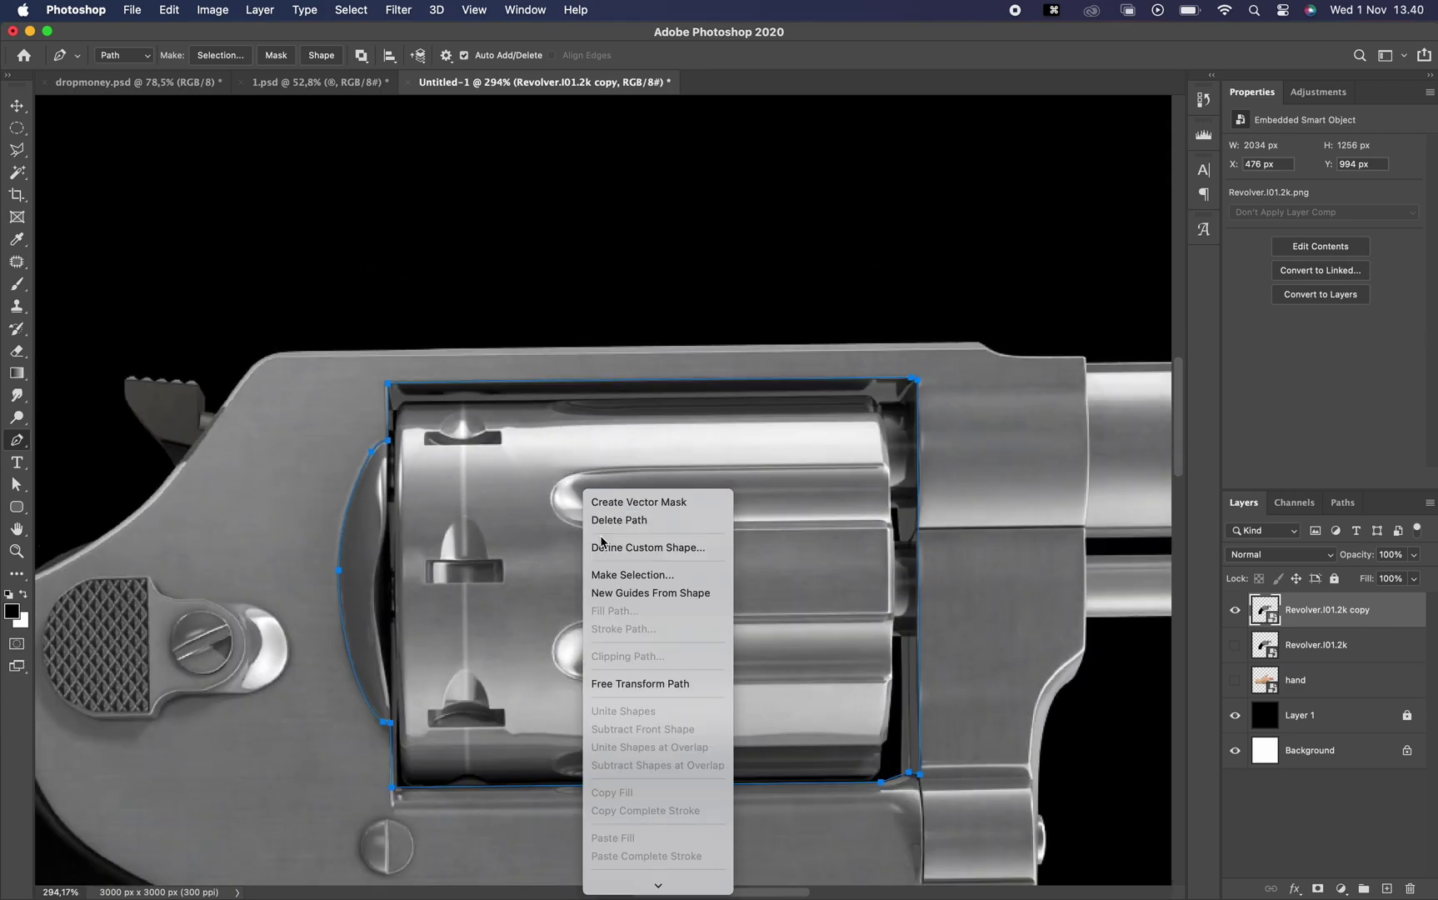
Turn the cylinder path into a selection and copy it to its own layer, showing the hand again.
key(Escape)
key(ctrl+Return)
key(m)
key(ctrl+j)
click(1235, 645)
click(1235, 715)
Move and shrink the cylinder onto the back of the hand.
key(v)
key(ctrl+t)
key(ctrl+minus)
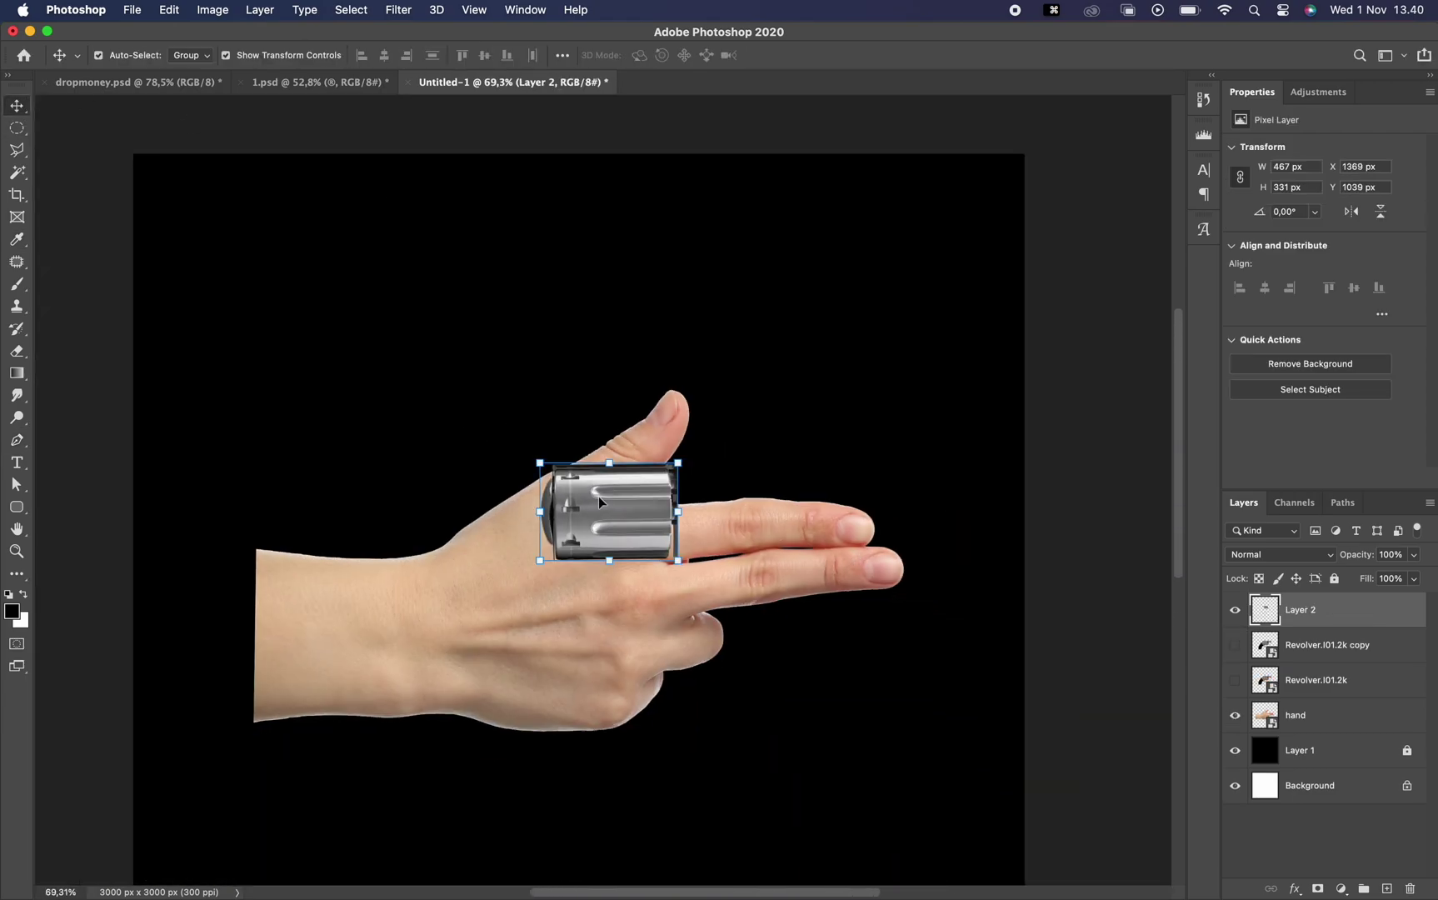
drag(600, 512, 659, 575)
key(Return)
scroll(525, 638, up, 2)
scroll(525, 638, up, 8)
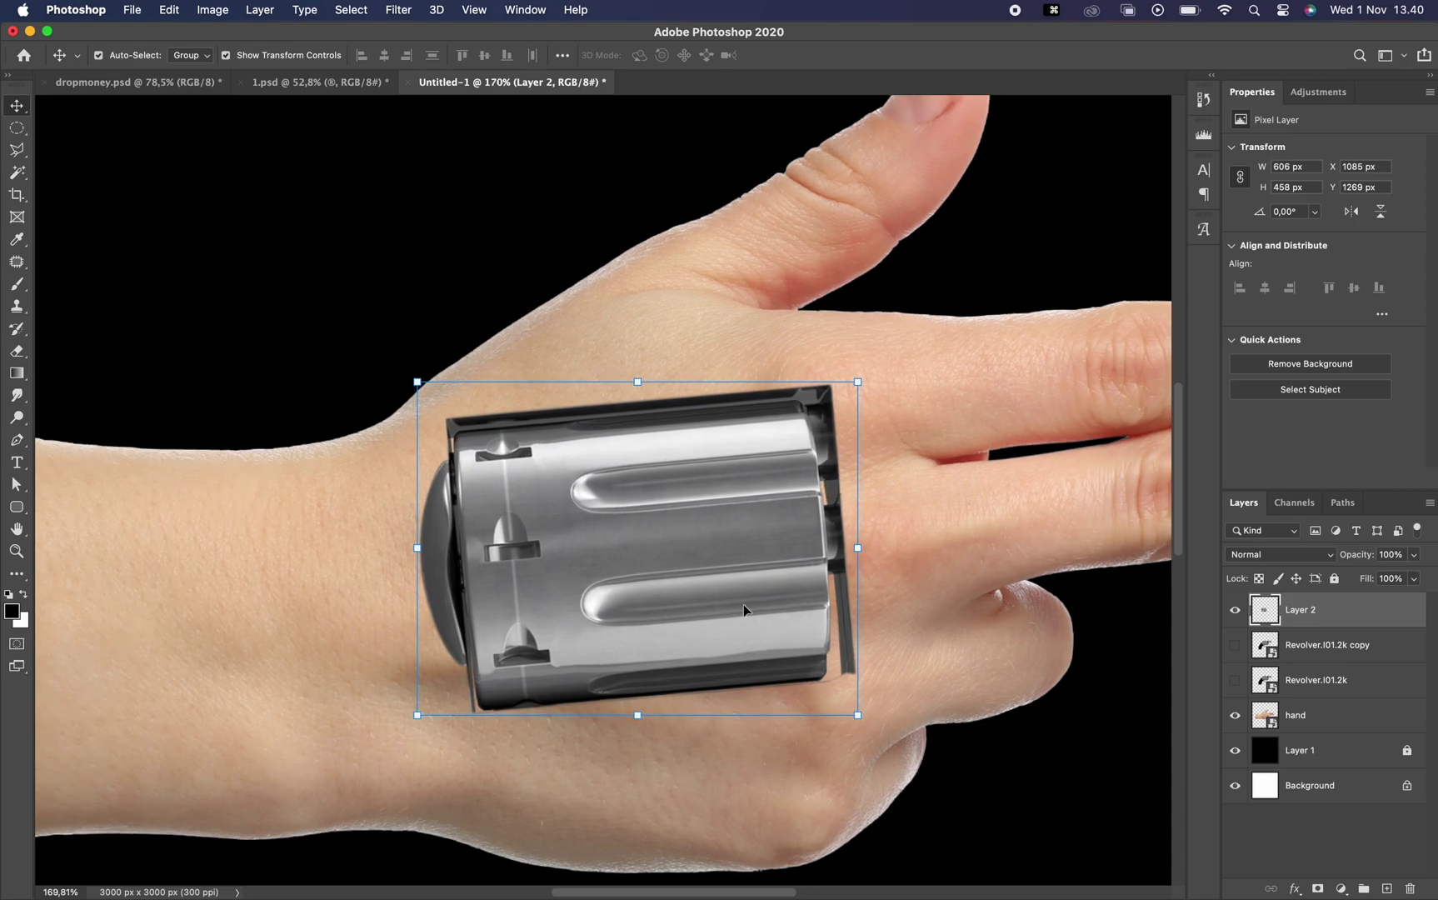
Try erasing and slightly rotating the cylinder, undoing both.
key(e)
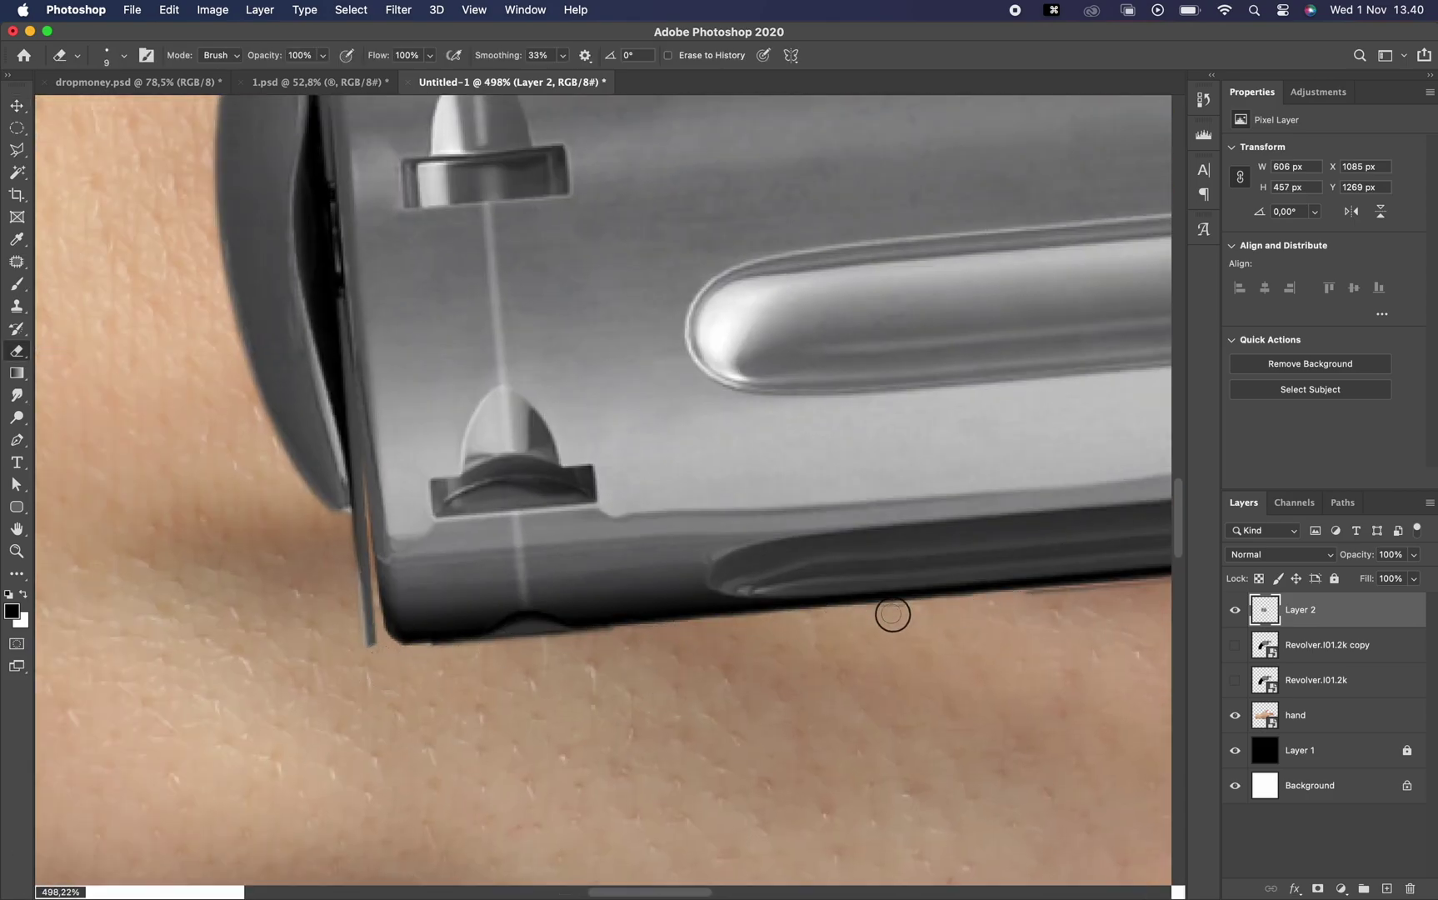
key(ctrl+z)
scroll(1035, 607, down, 6)
key(ctrl+t)
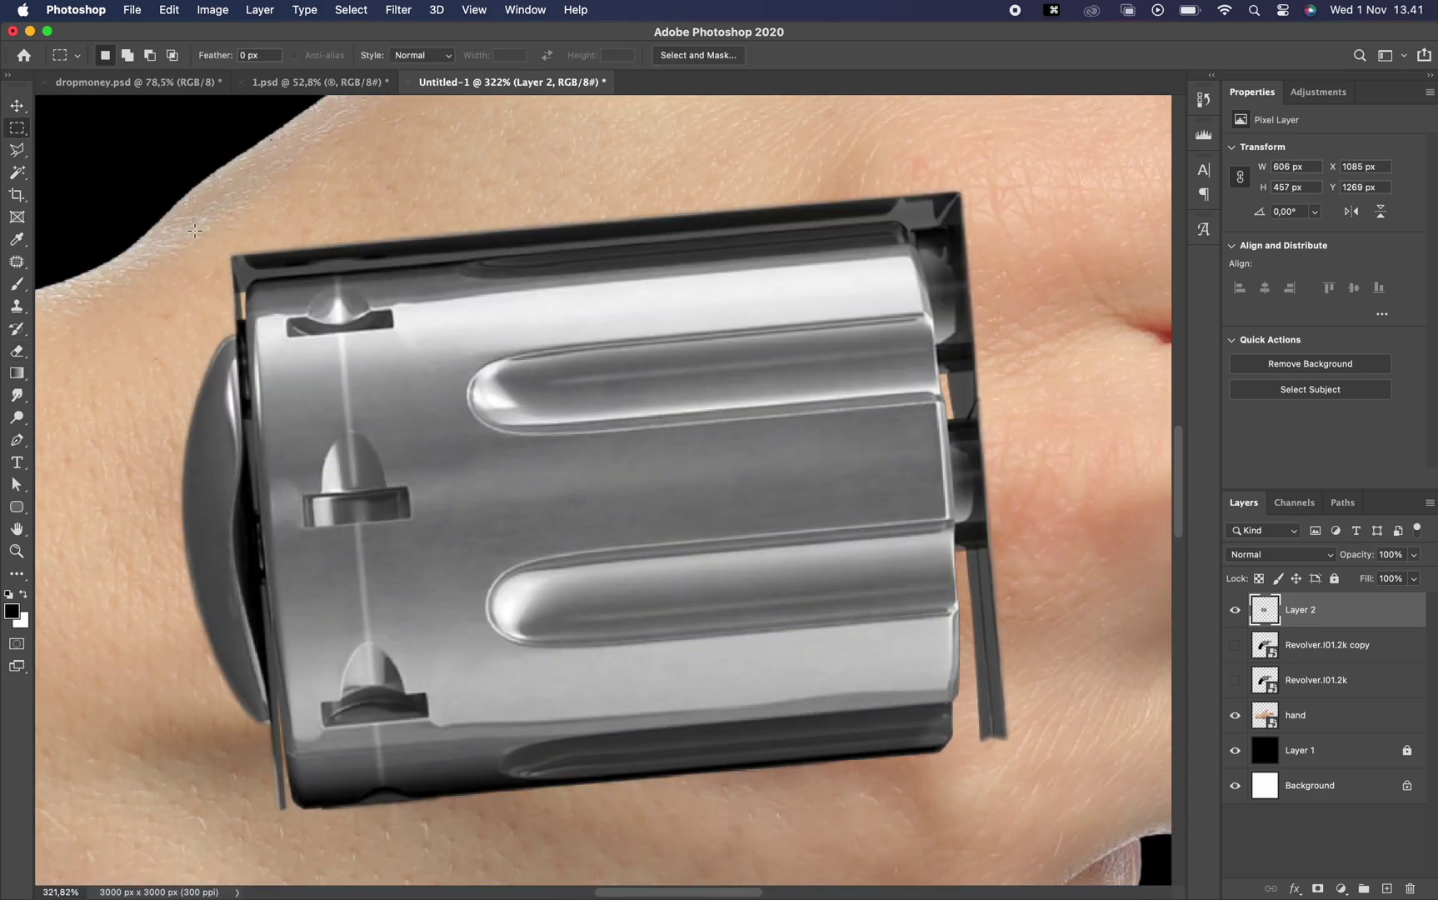
drag(800, 347, 813, 364)
key(Escape)
Copy a rectangular strip of the cylinder and place it along the cylinder's bottom.
key(m)
drag(340, 246, 794, 370)
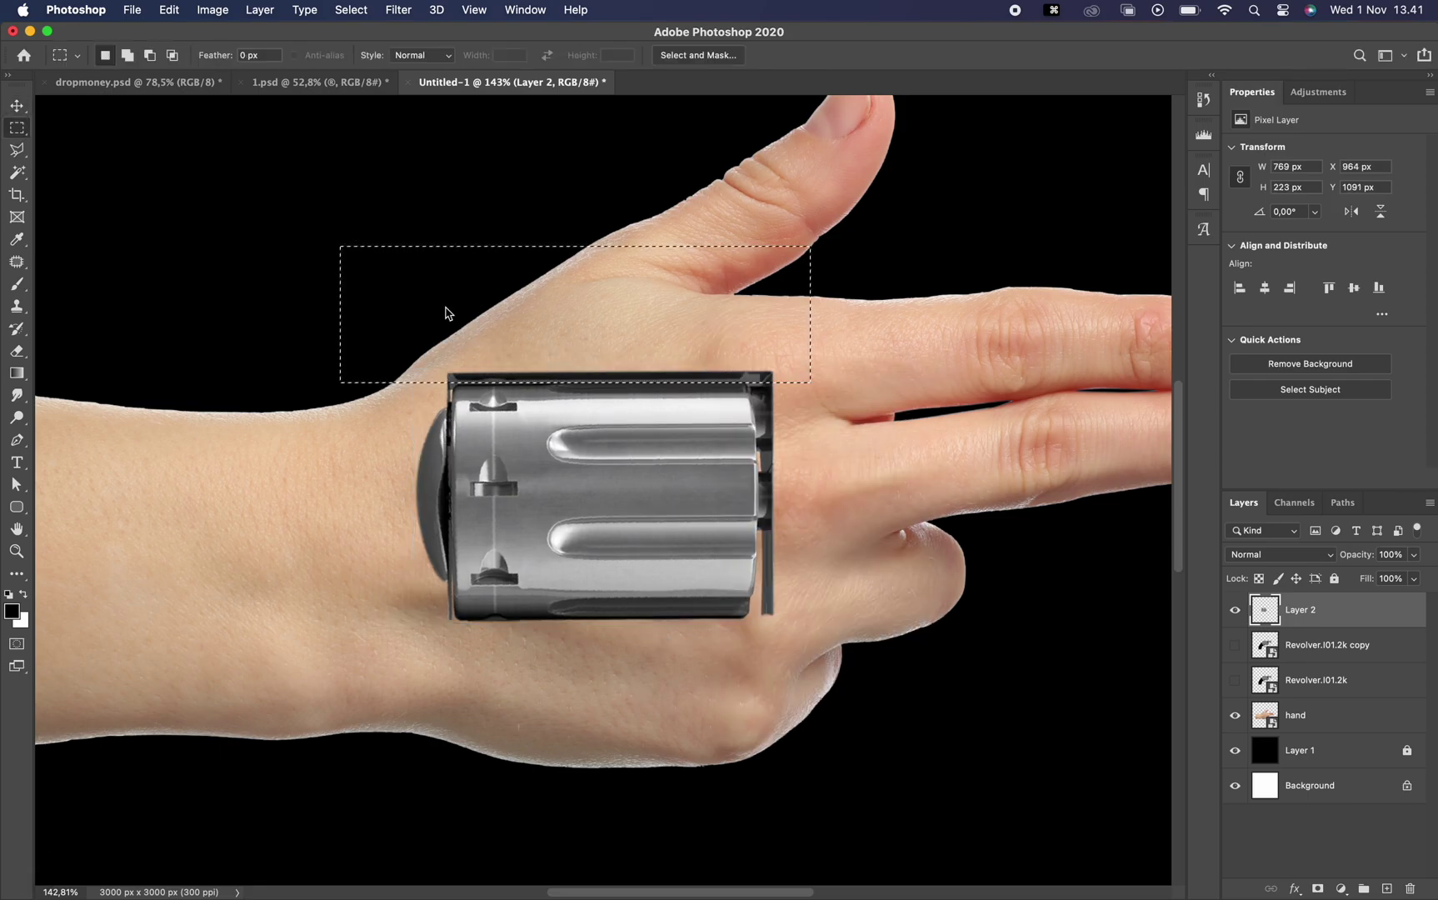
key(ctrl+j)
key(v)
drag(608, 378, 616, 620)
scroll(617, 620, up, 5)
key(ctrl+t)
key(Return)
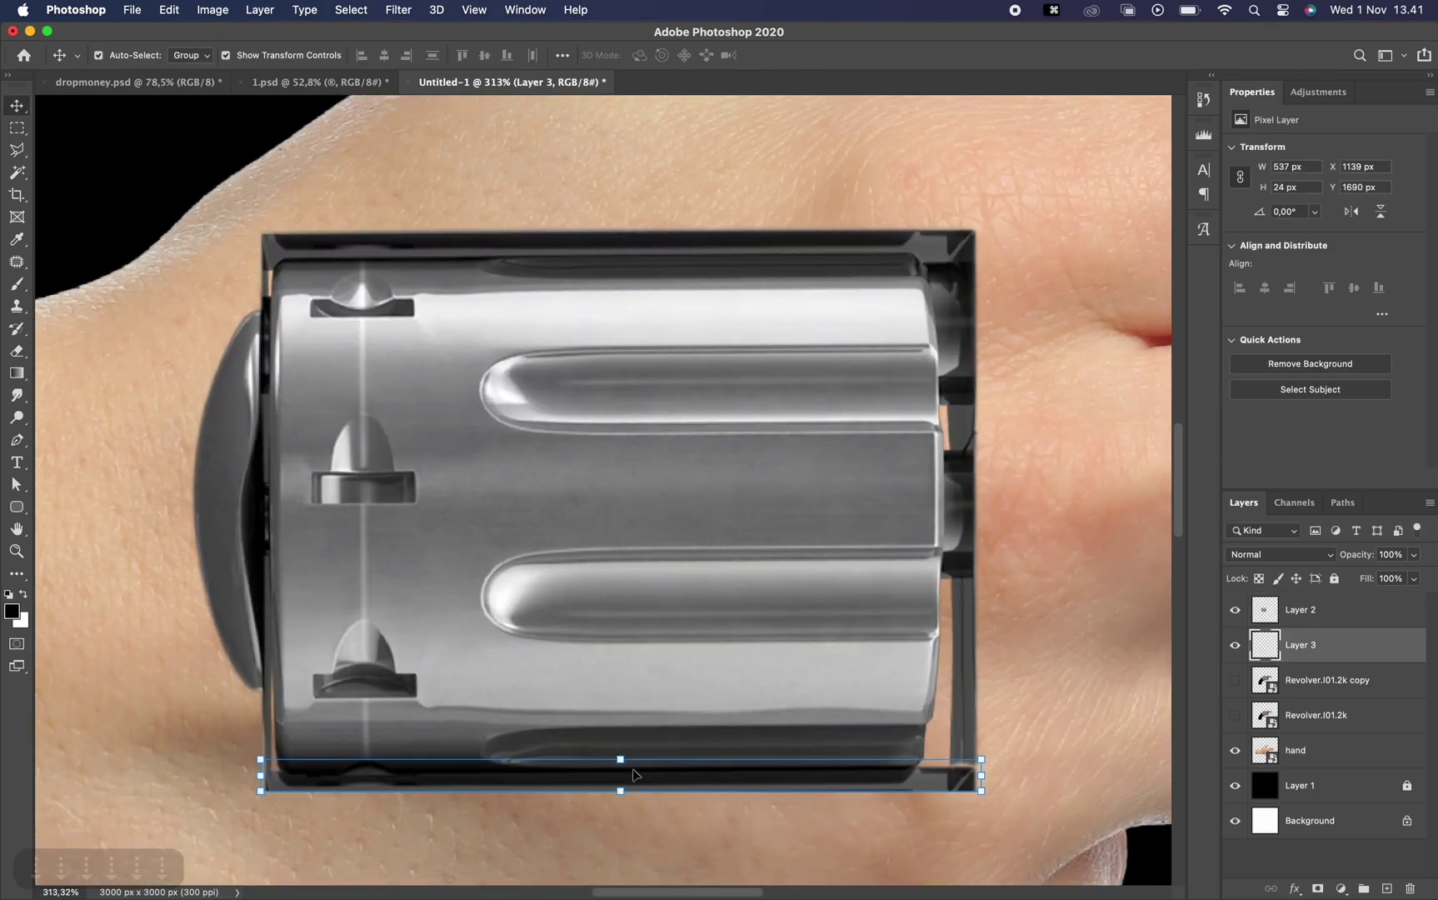
Merge Layer 2 and Layer 3, then squash the cylinder shorter from the top.
shift+click(1300, 609)
scroll(603, 491, down, 3)
key(ctrl+e)
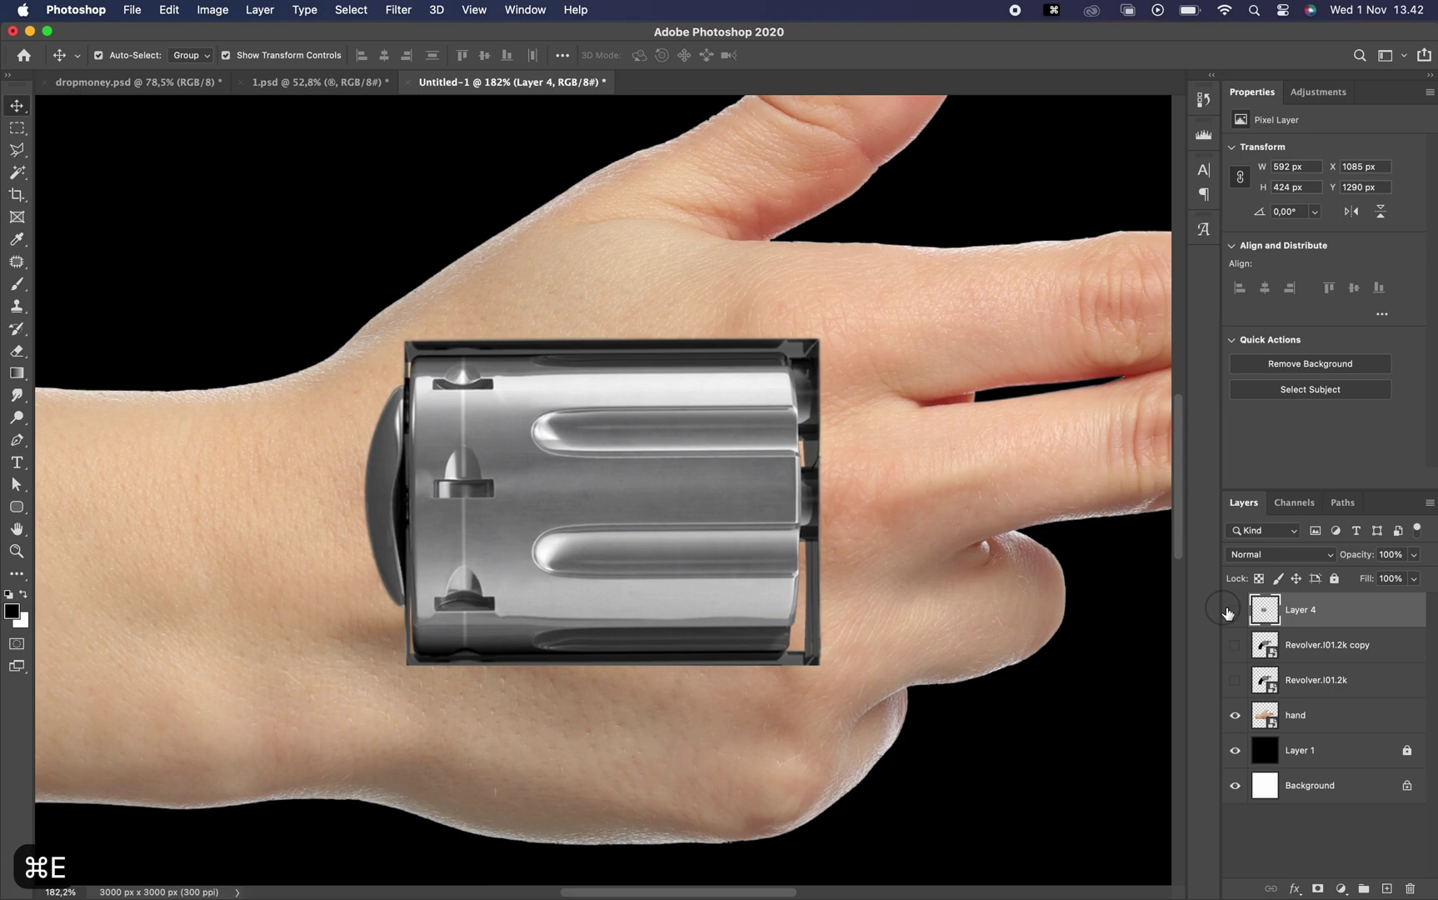
scroll(566, 510, down, 3)
key(ctrl+t)
drag(481, 411, 484, 435)
key(Return)
scroll(802, 379, down, 5)
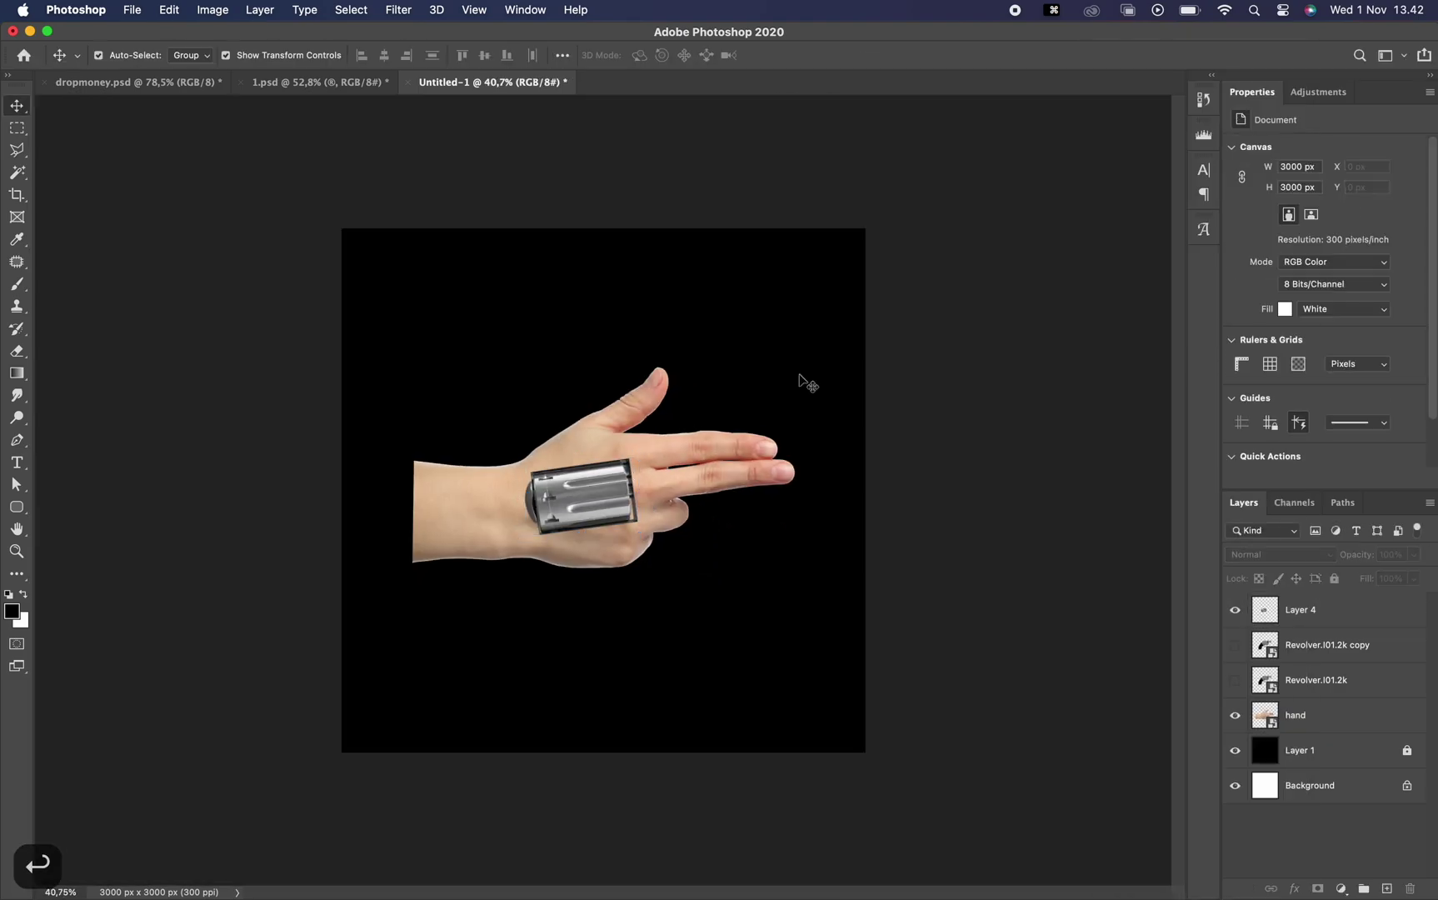
Scale and rotate the dollar roll to fit inside the cylinder.
scroll(546, 404, up, 5)
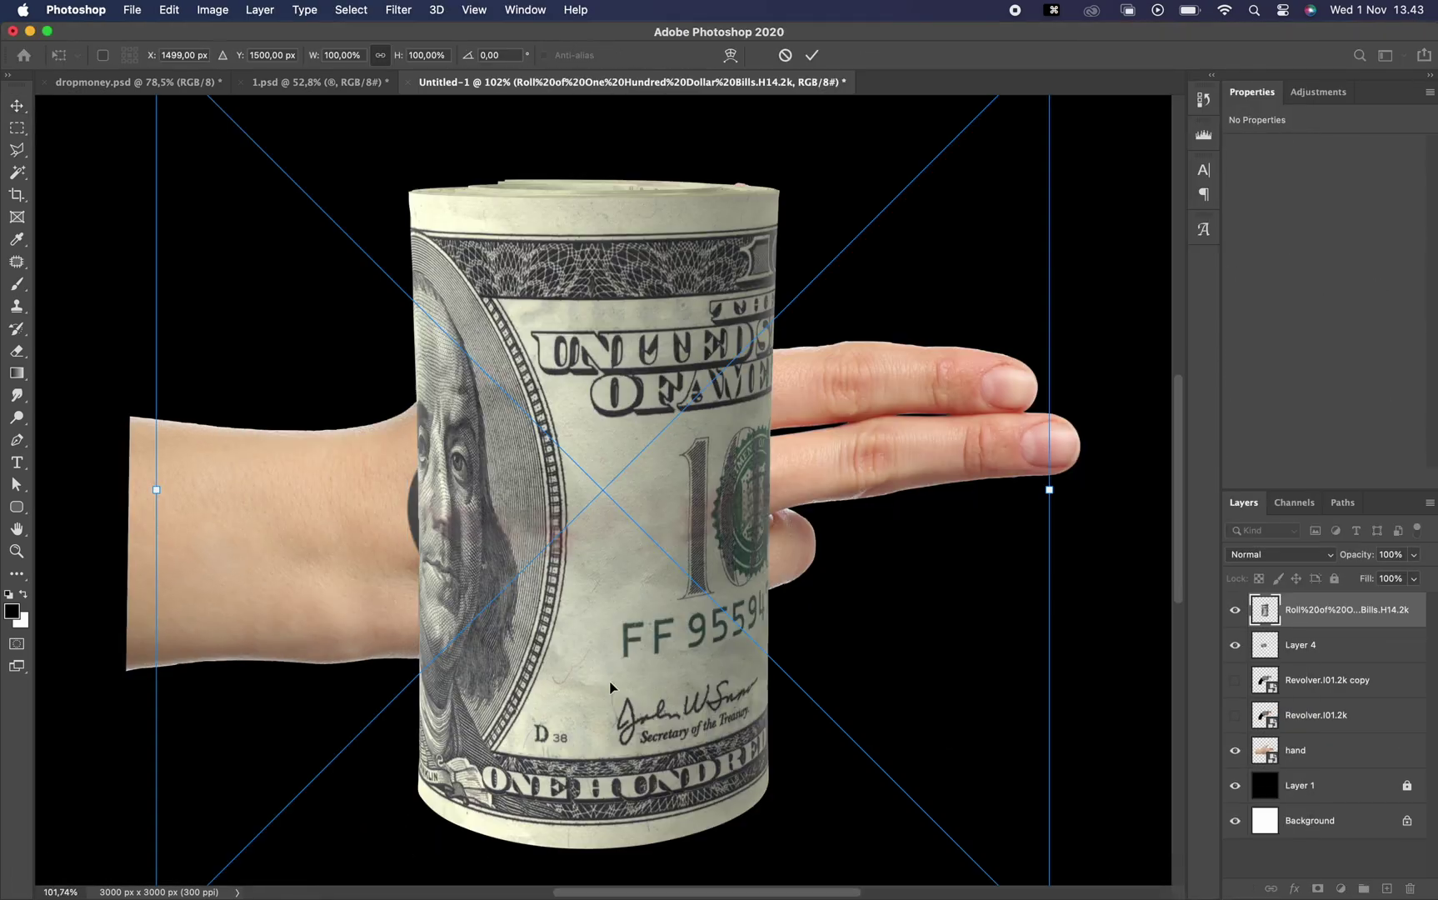
scroll(546, 404, down, 5)
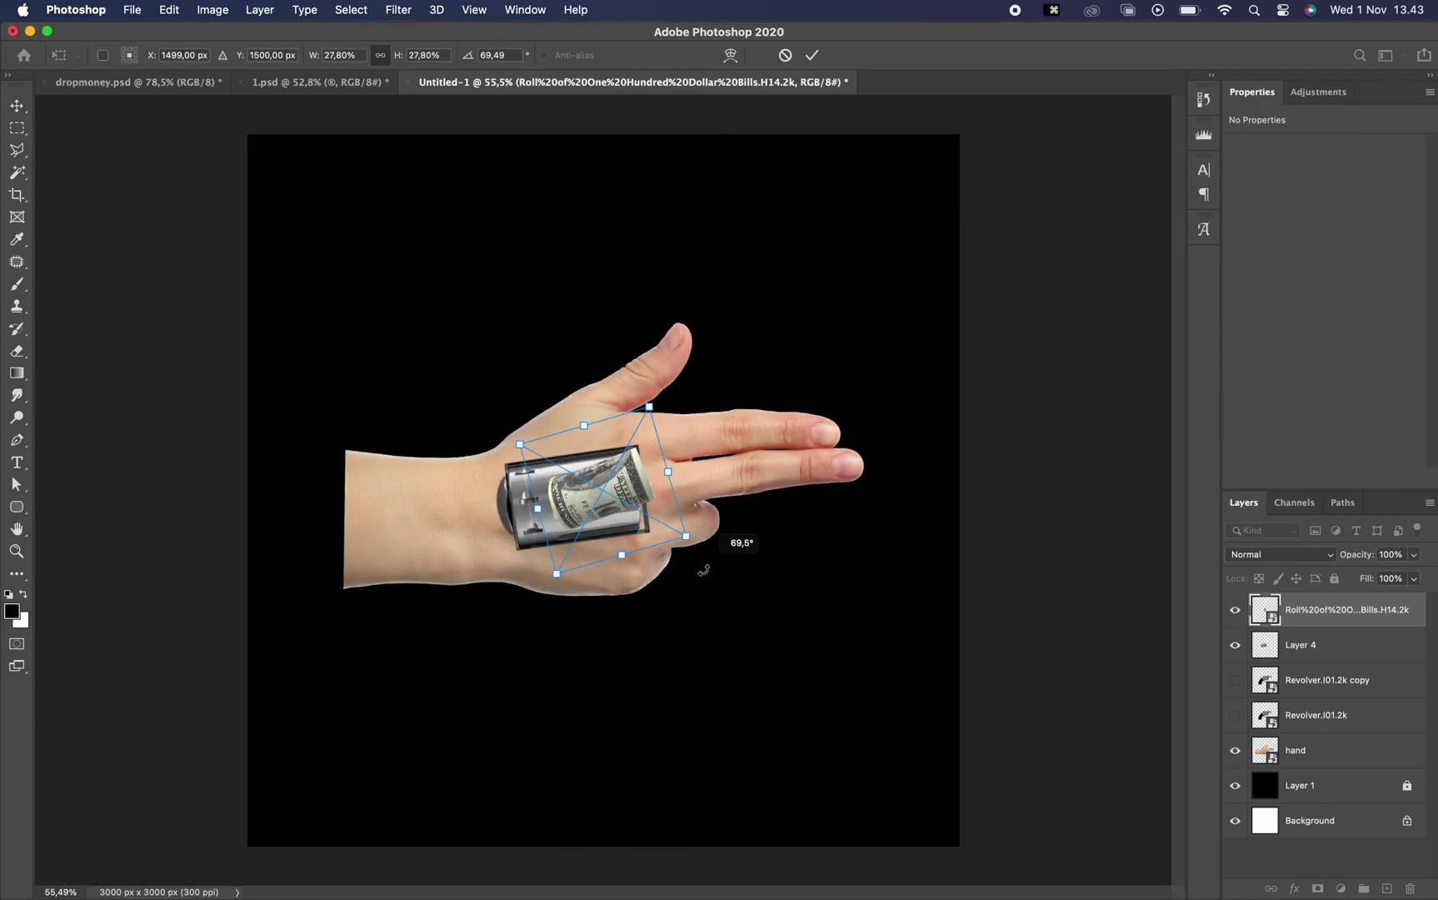
scroll(700, 566, up, 5)
drag(700, 565, 726, 668)
drag(492, 459, 517, 503)
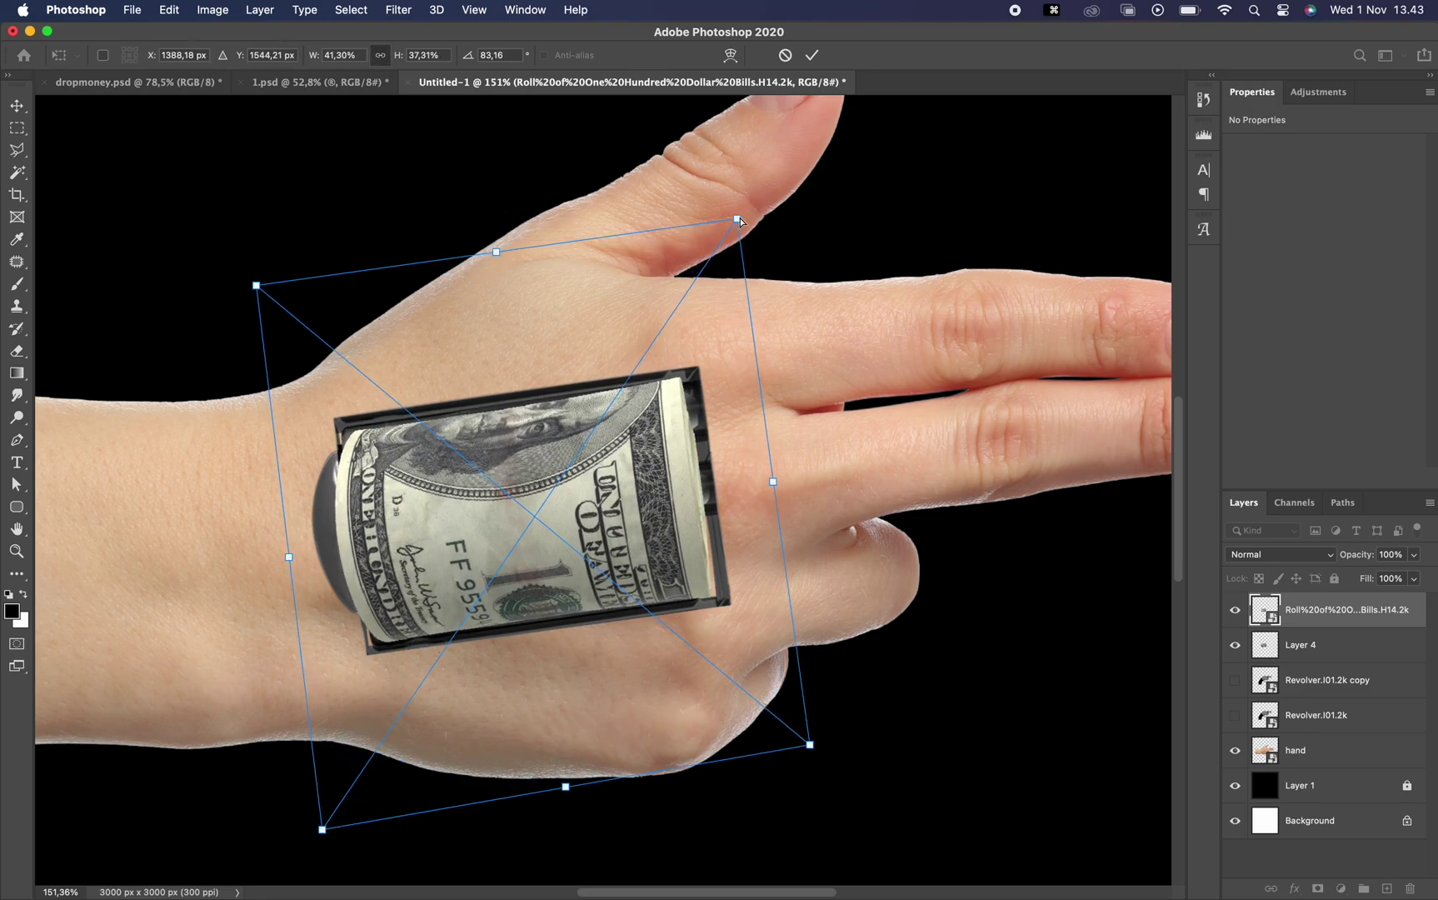
key(super+z)
scroll(595, 566, up, 1)
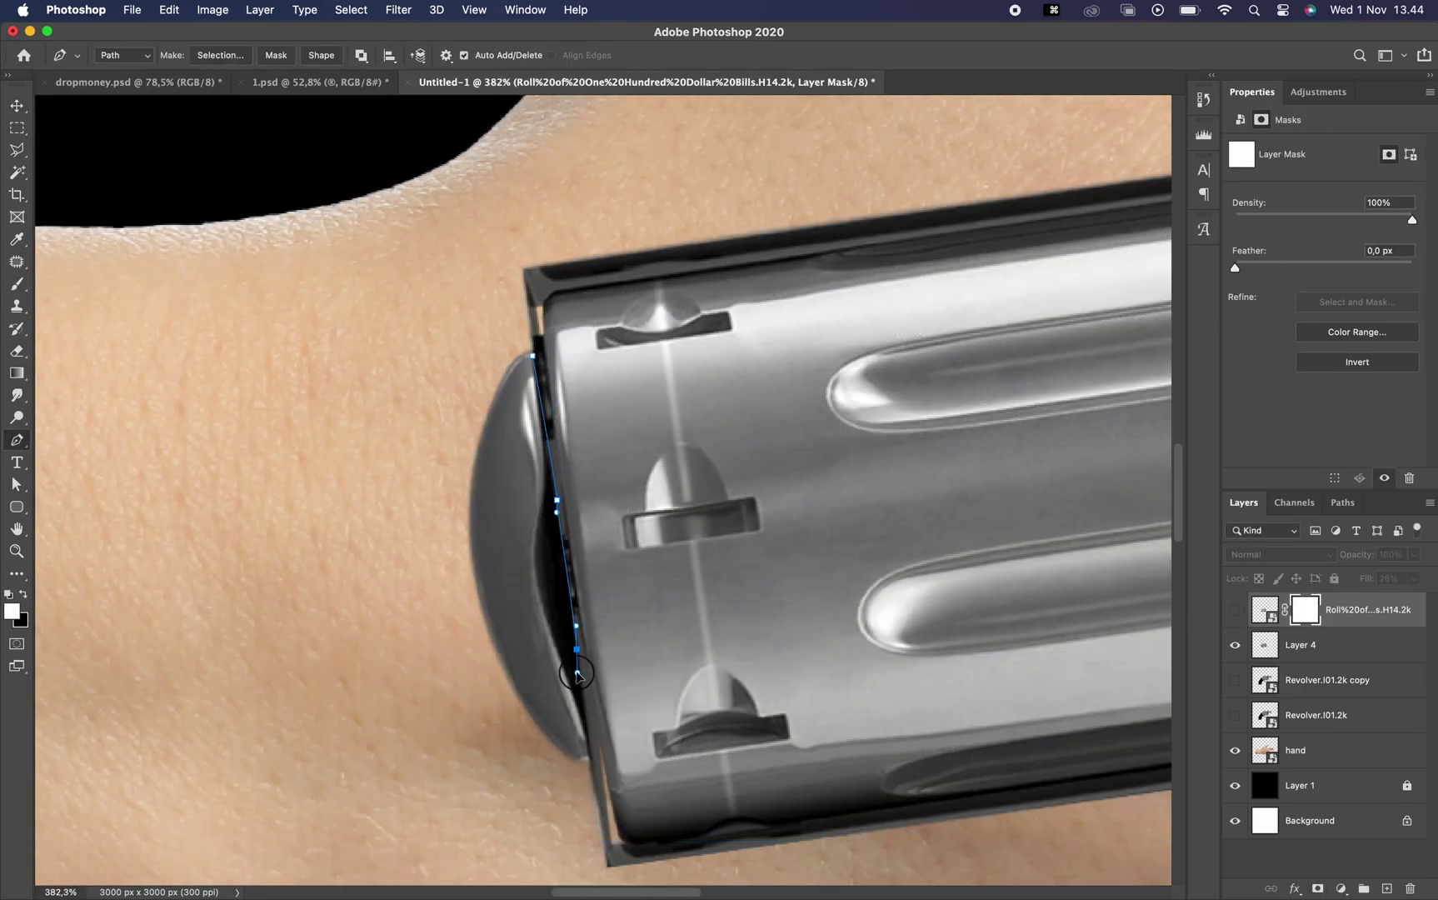
Erase the overlapping edges on the roll's and hand's layer masks.
right_click(578, 674)
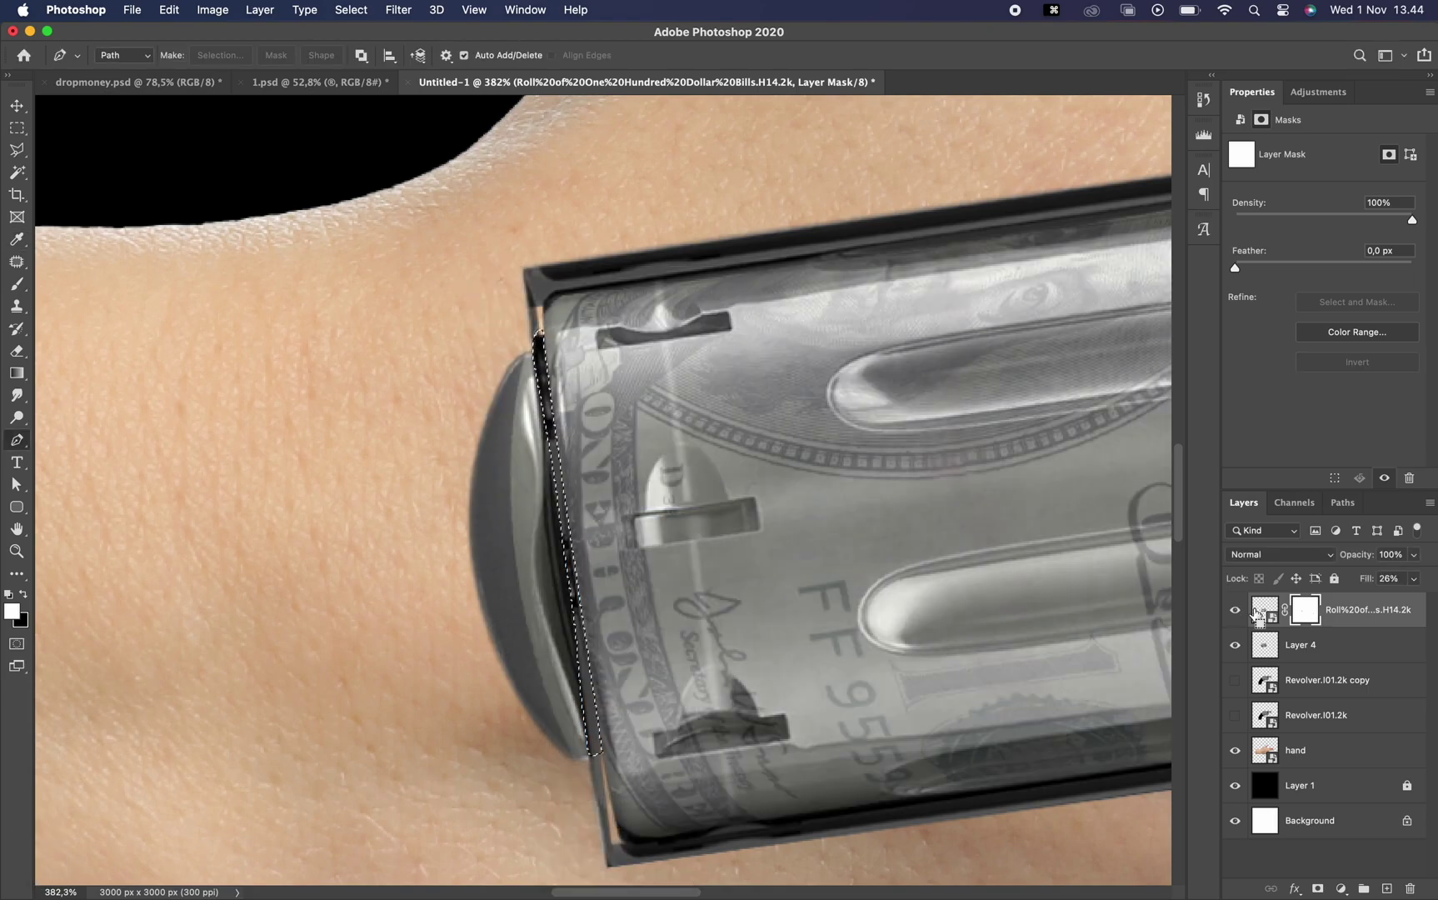
key(e)
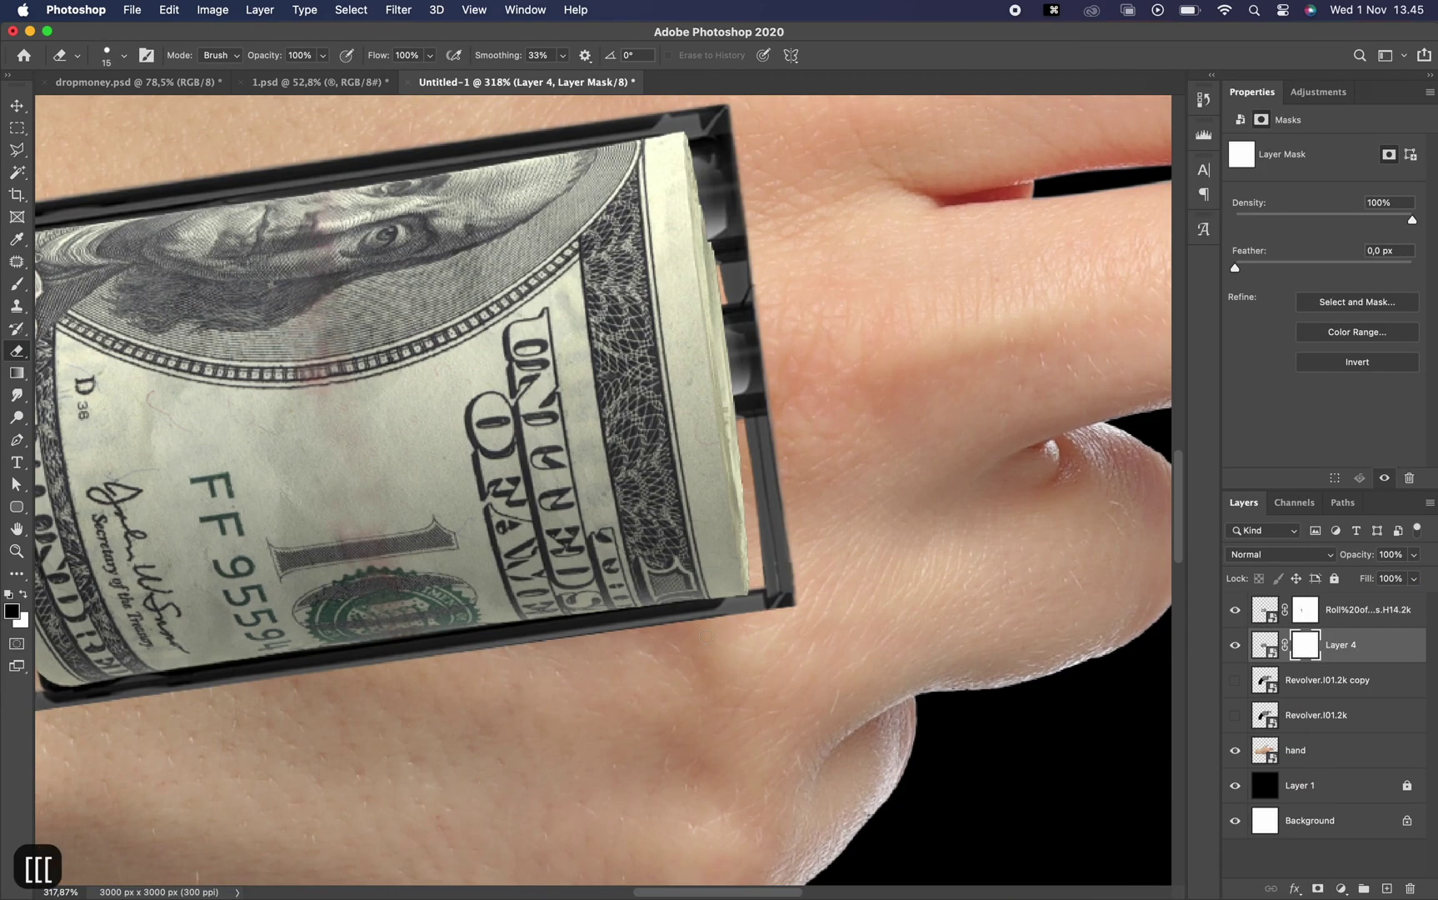
key(x)
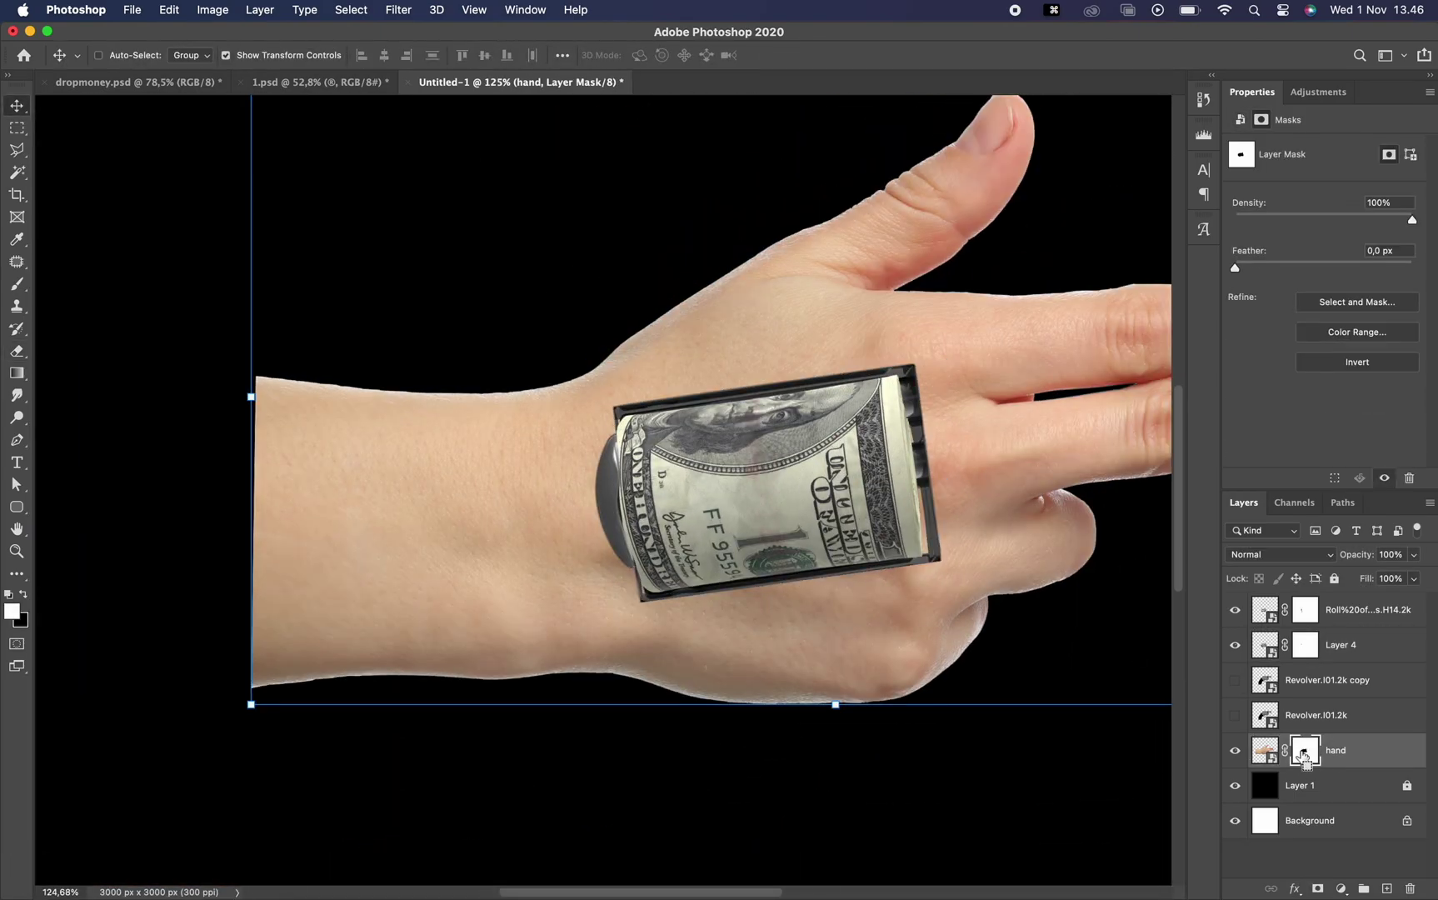
key(e)
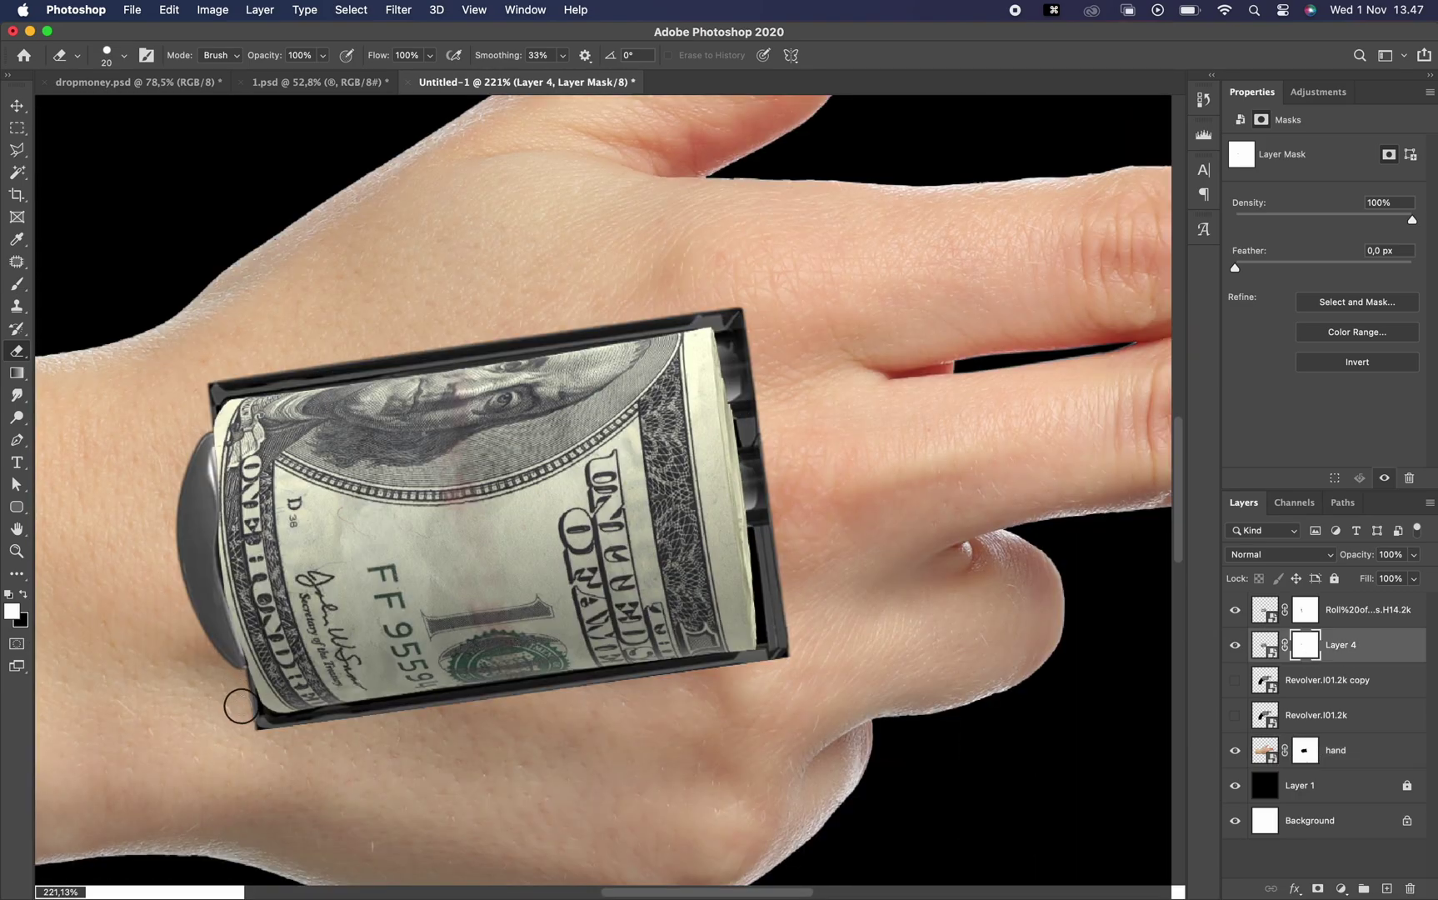
key(x)
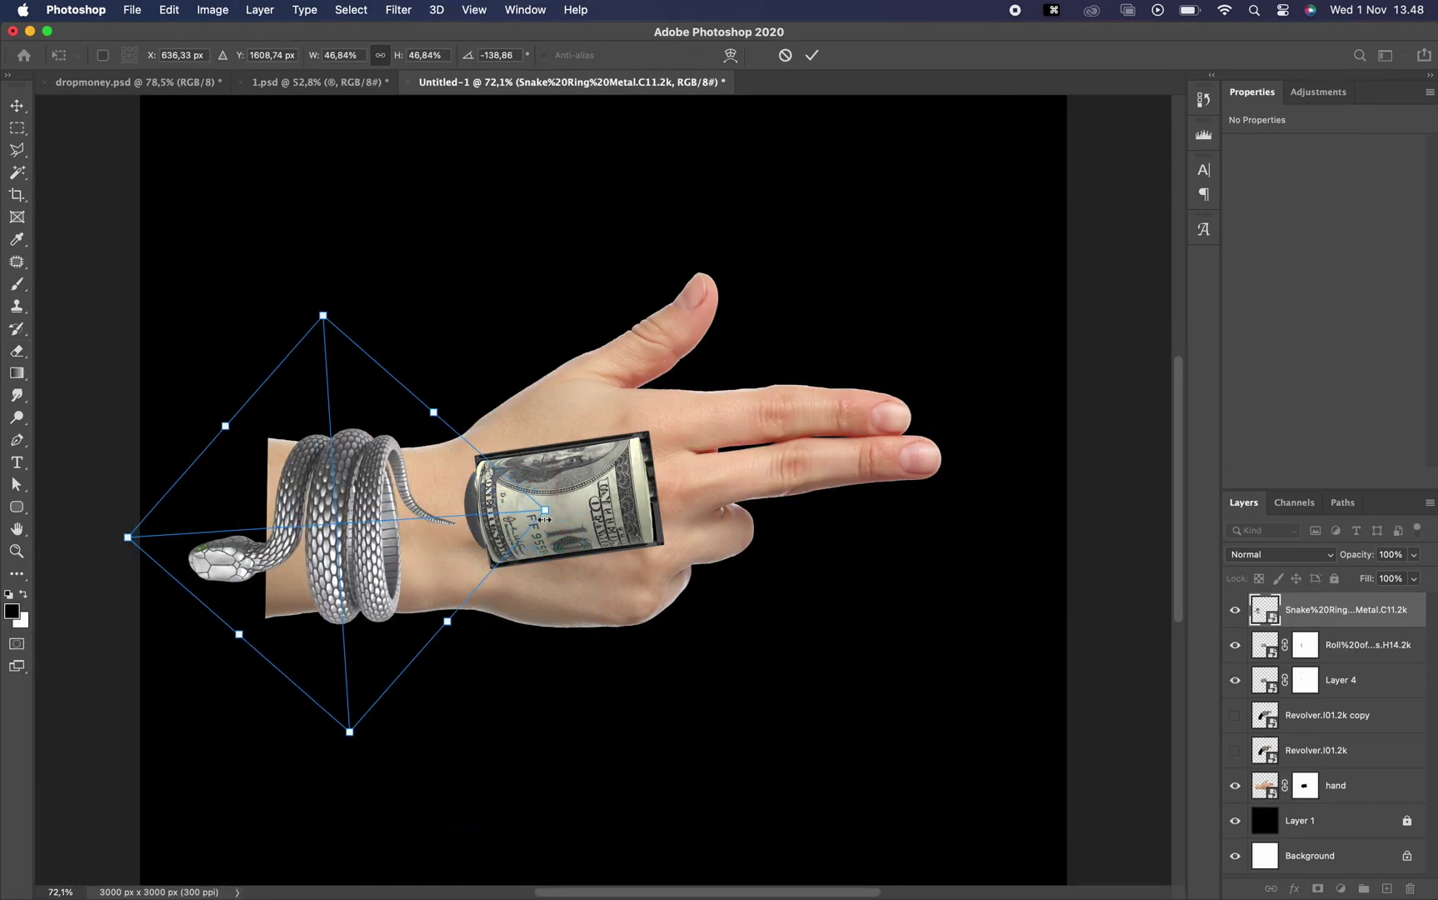
Set the snake on the wrist, mask its back band, and fit a smaller copy around the fingers.
key(Return)
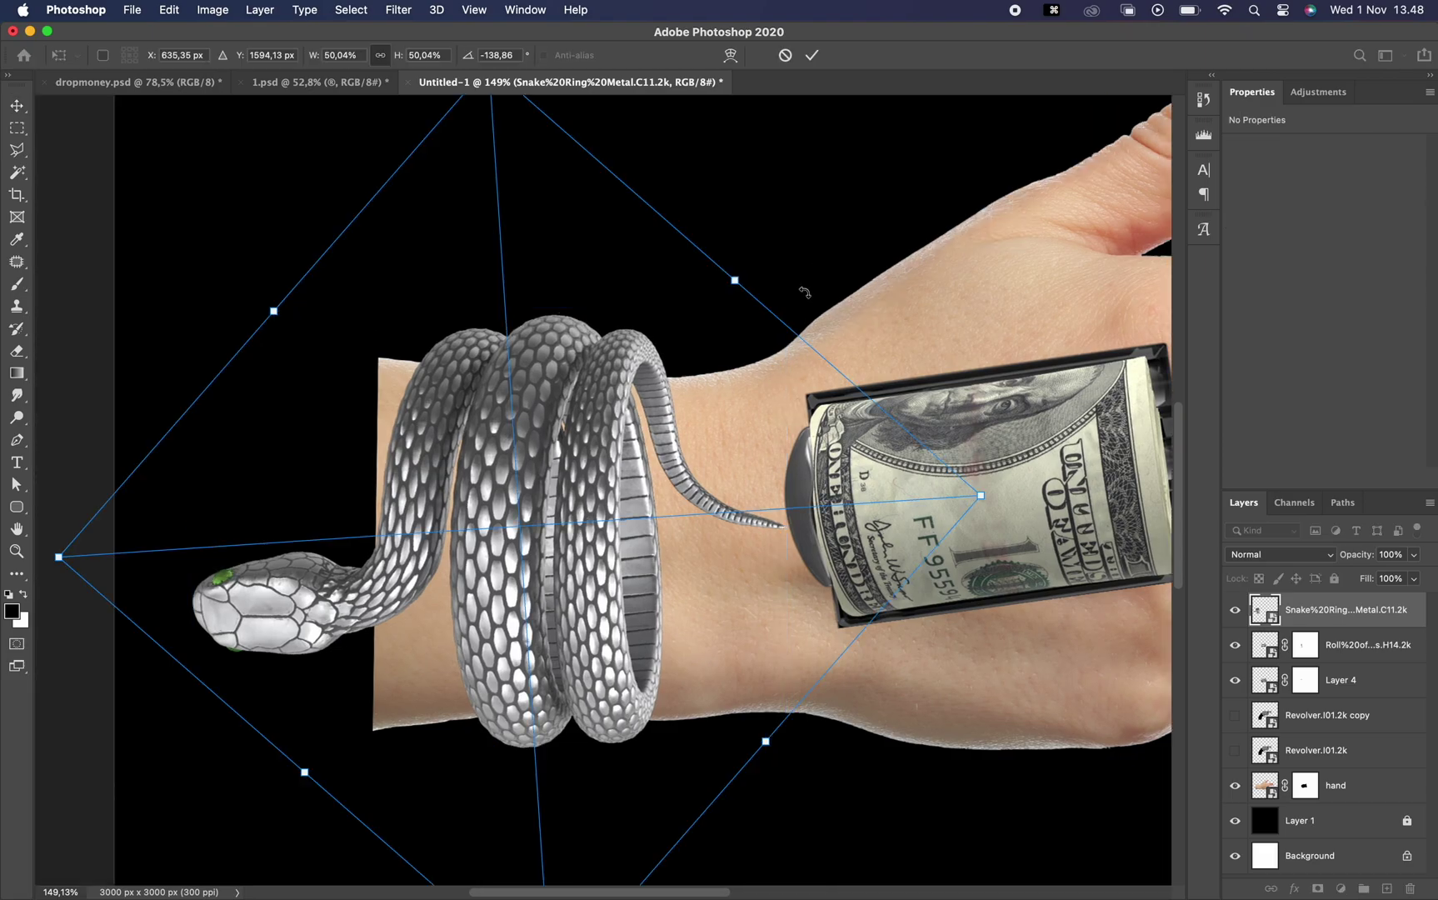
key(e)
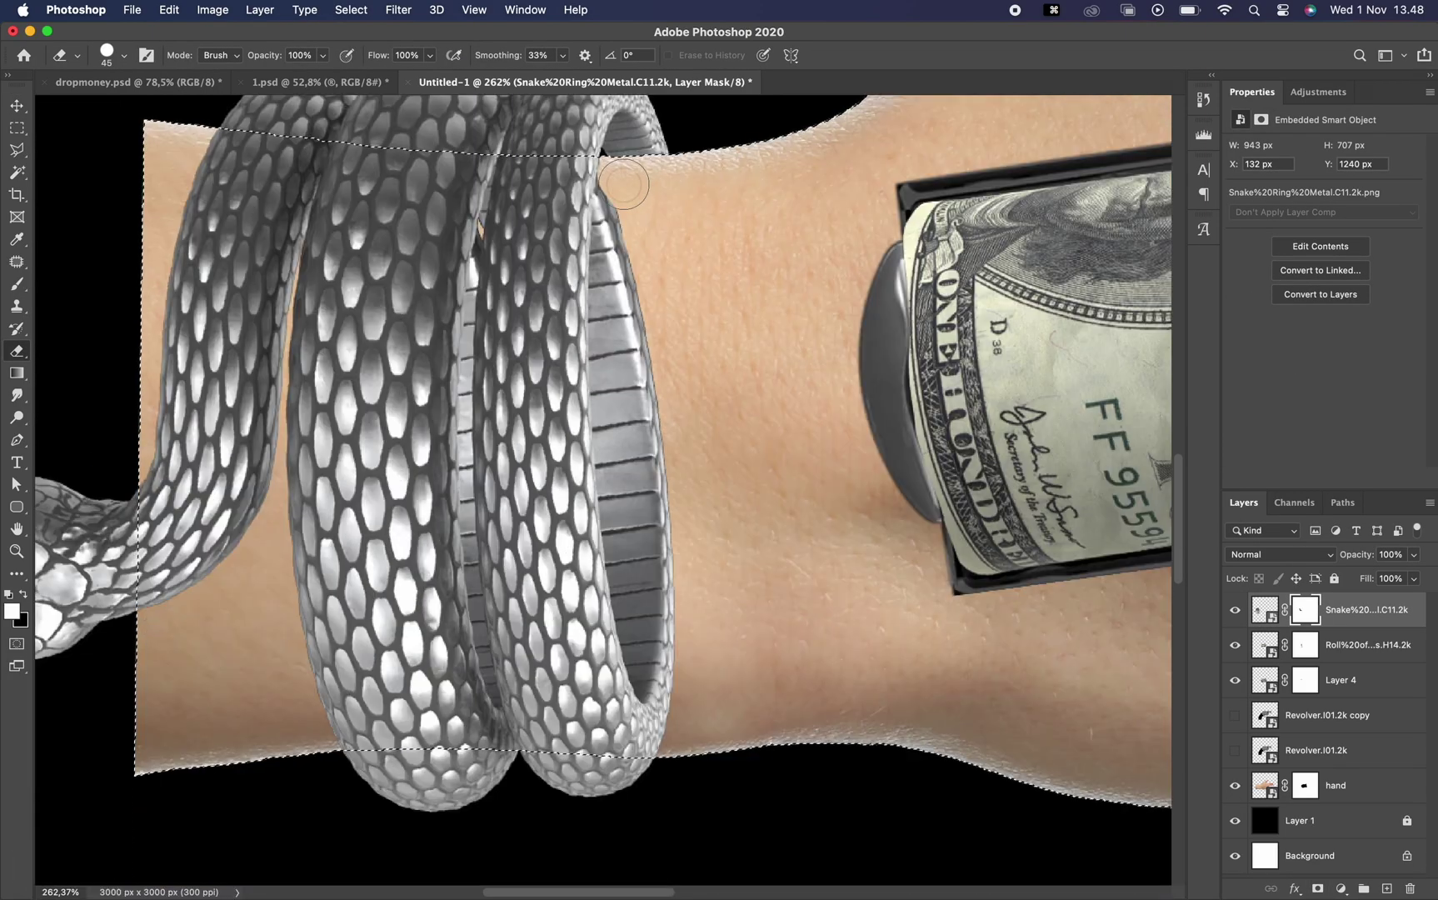
mouse_move(624, 183)
mouse_down()
mouse_move(642, 226)
mouse_move(615, 391)
mouse_up()
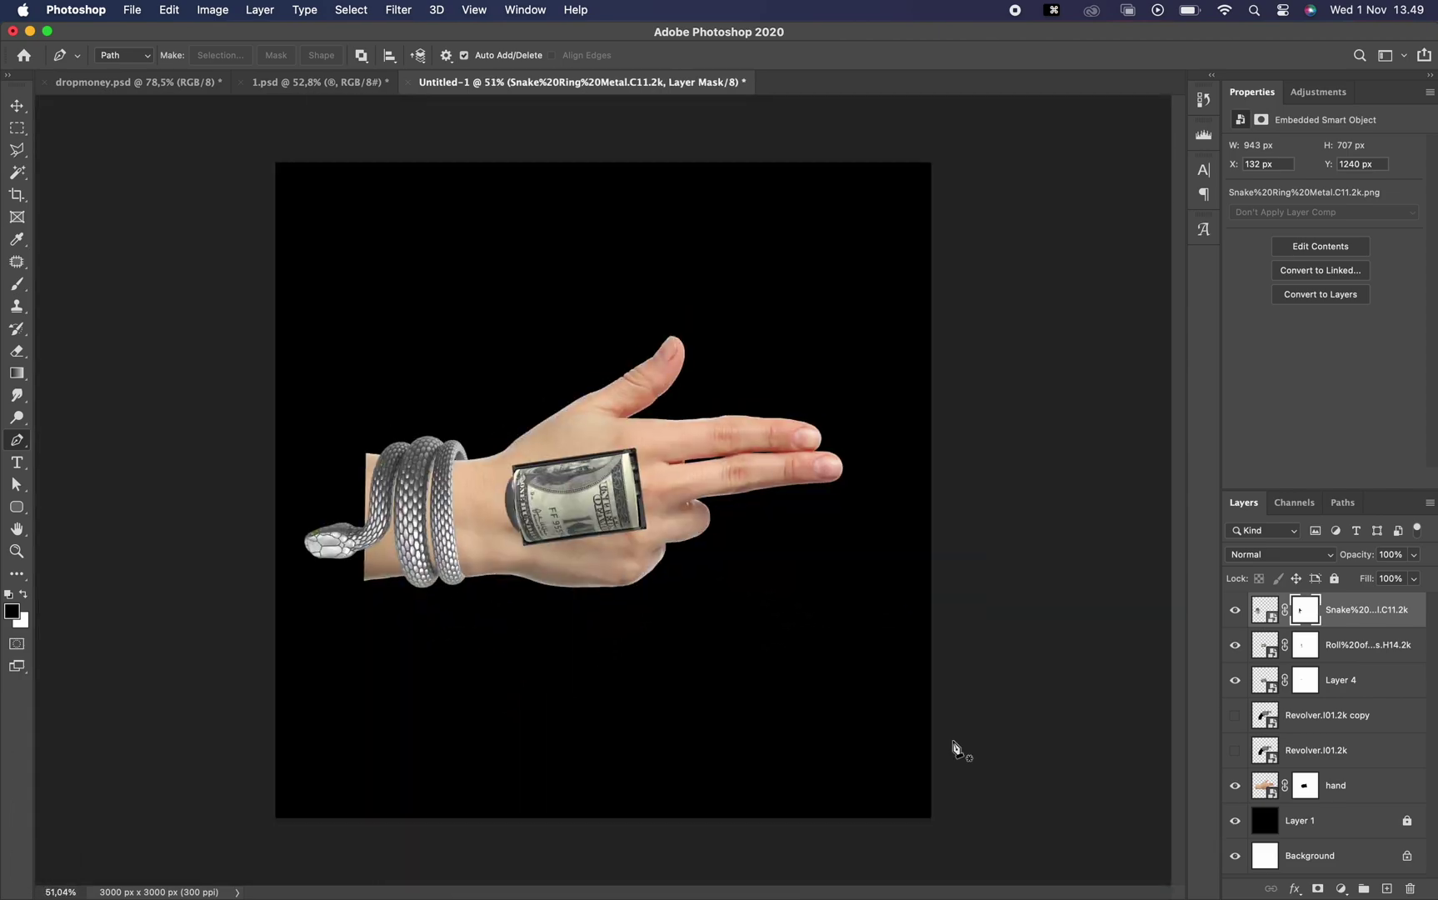
key(x)
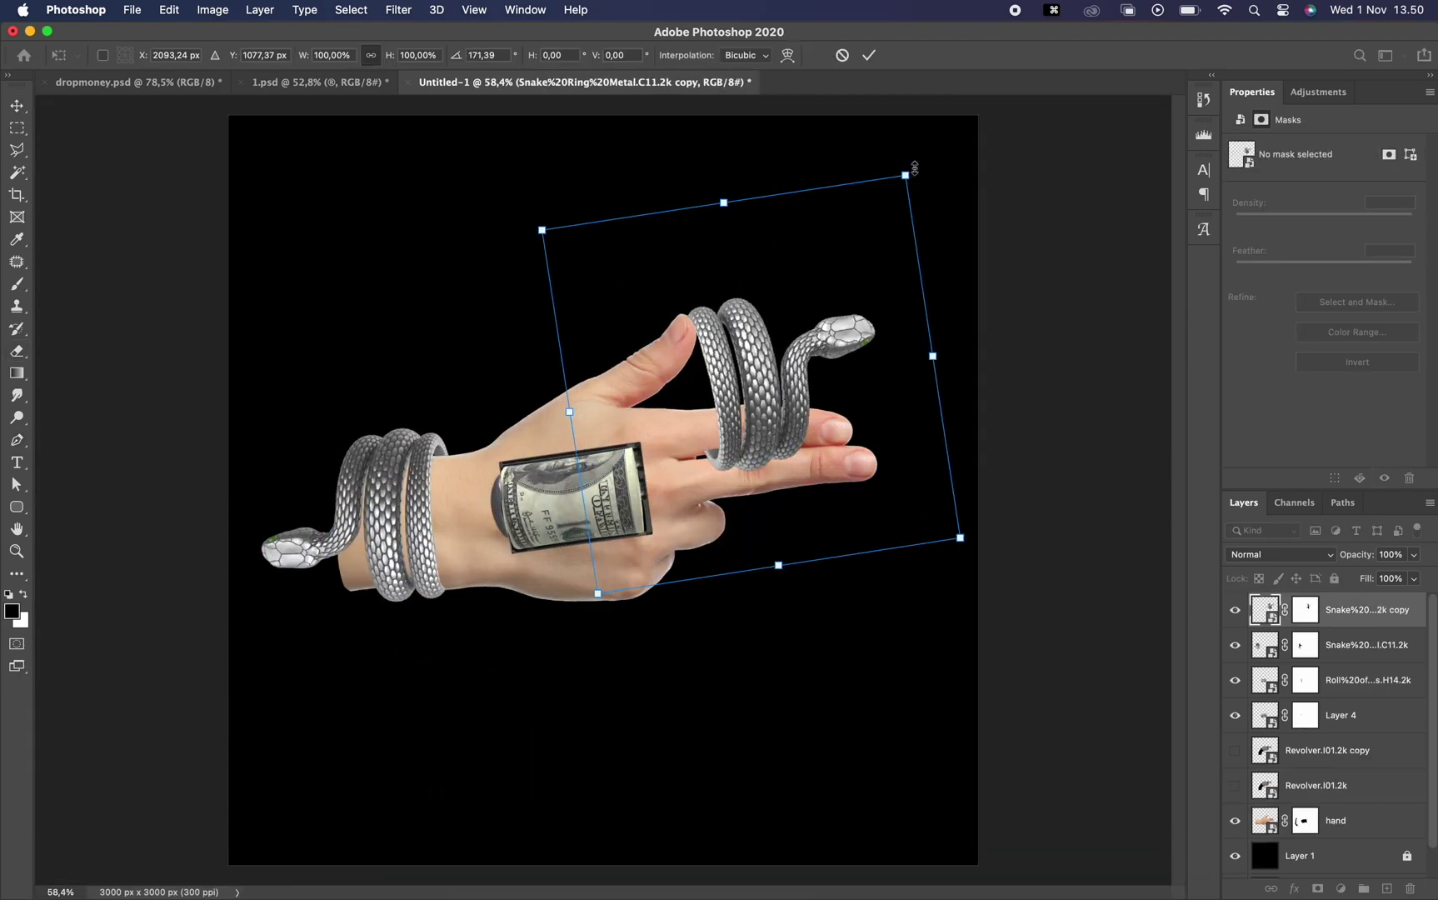
drag(914, 167, 835, 402)
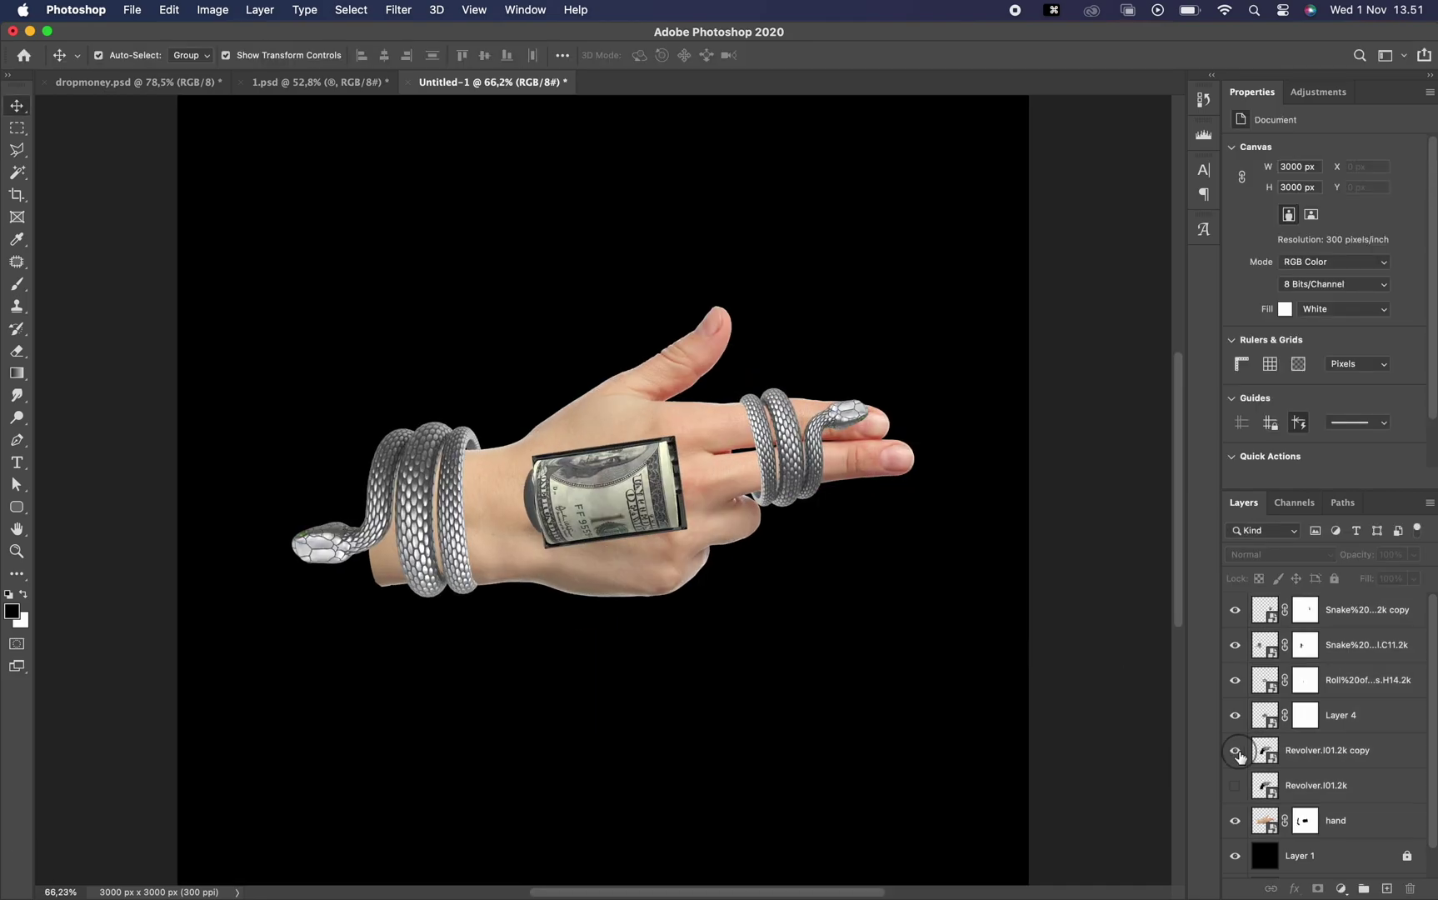
Rotate the wrist snake and shift and enlarge the revolver grip copy to about 117%.
key(super+i)
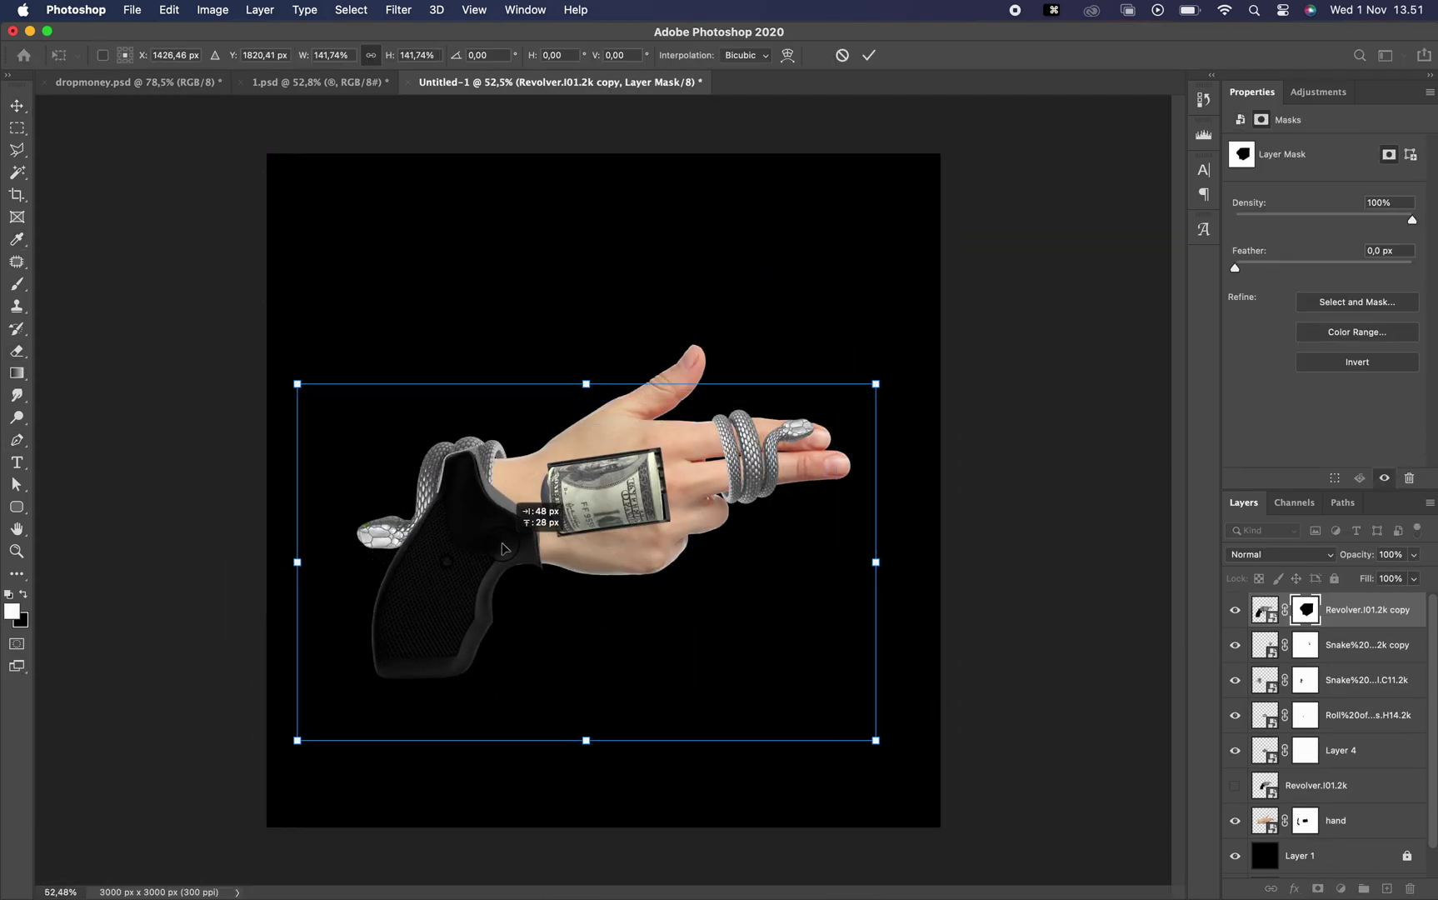
drag(880, 379, 893, 353)
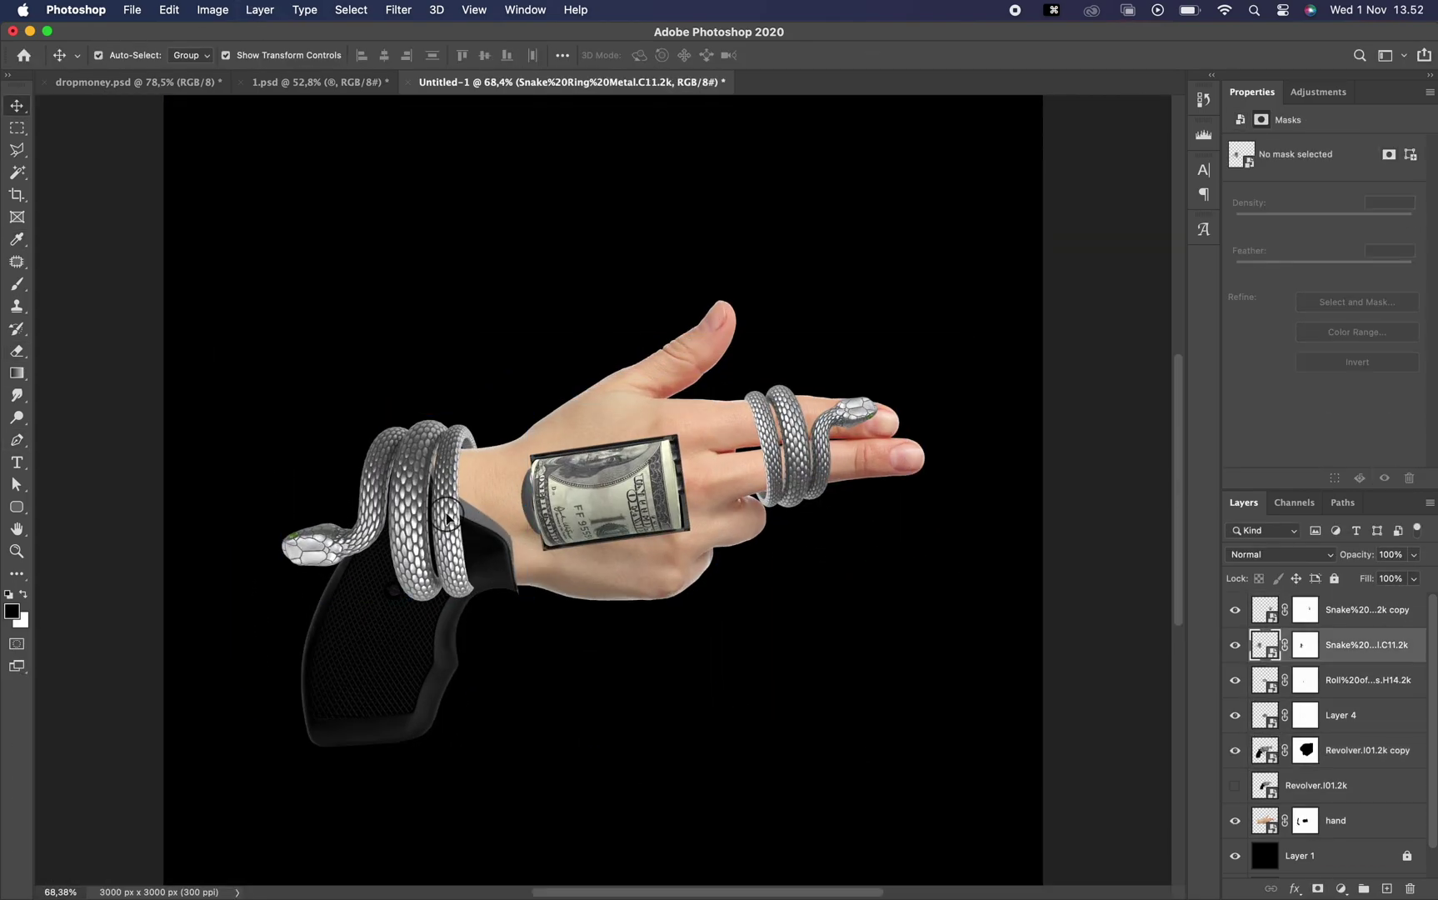
drag(424, 635, 453, 635)
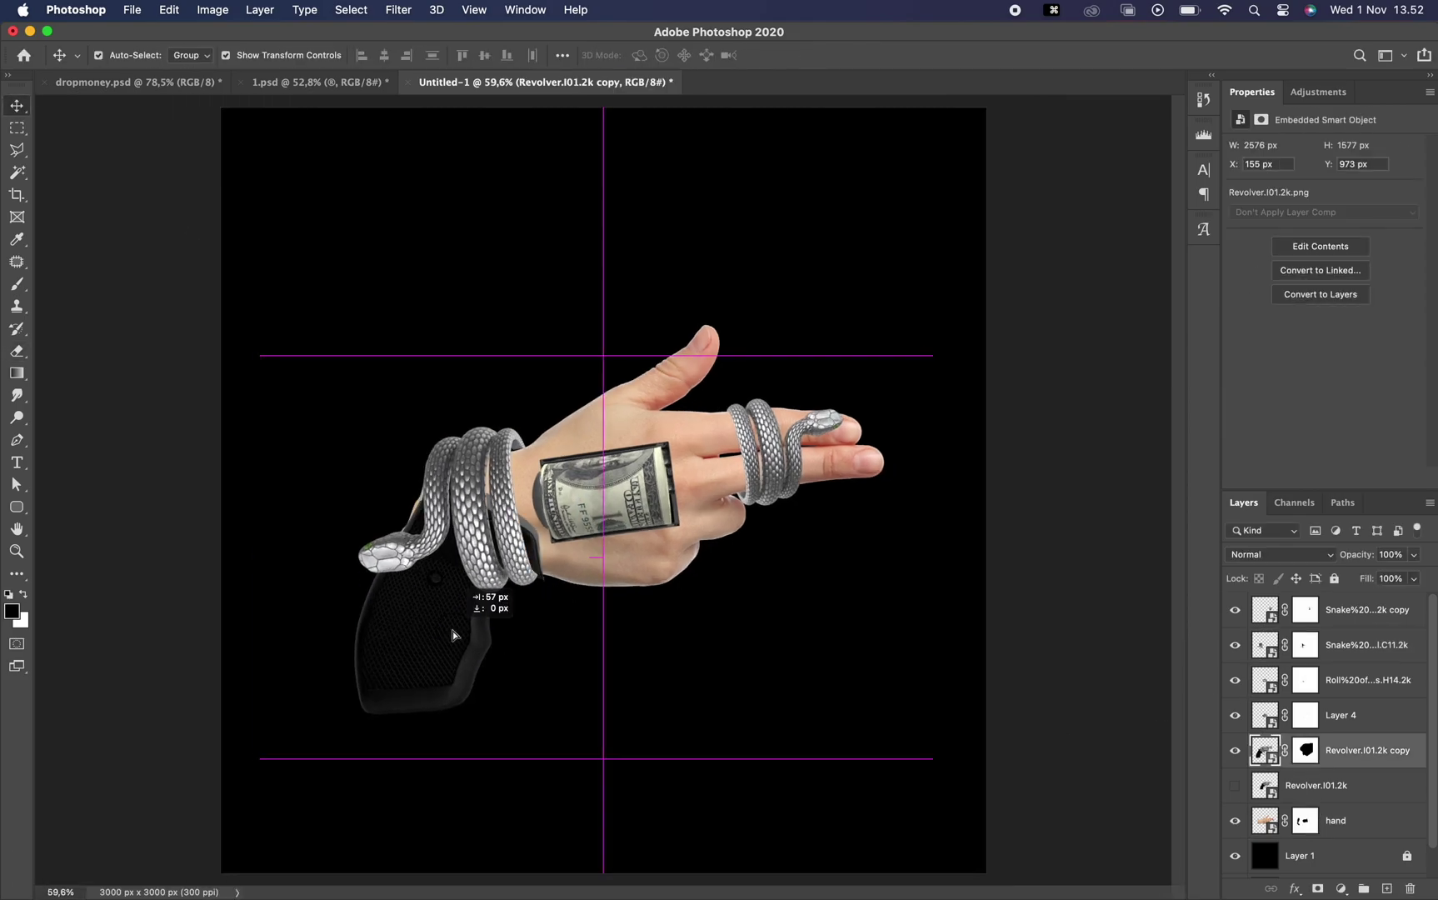
key(super+t)
drag(922, 761, 912, 738)
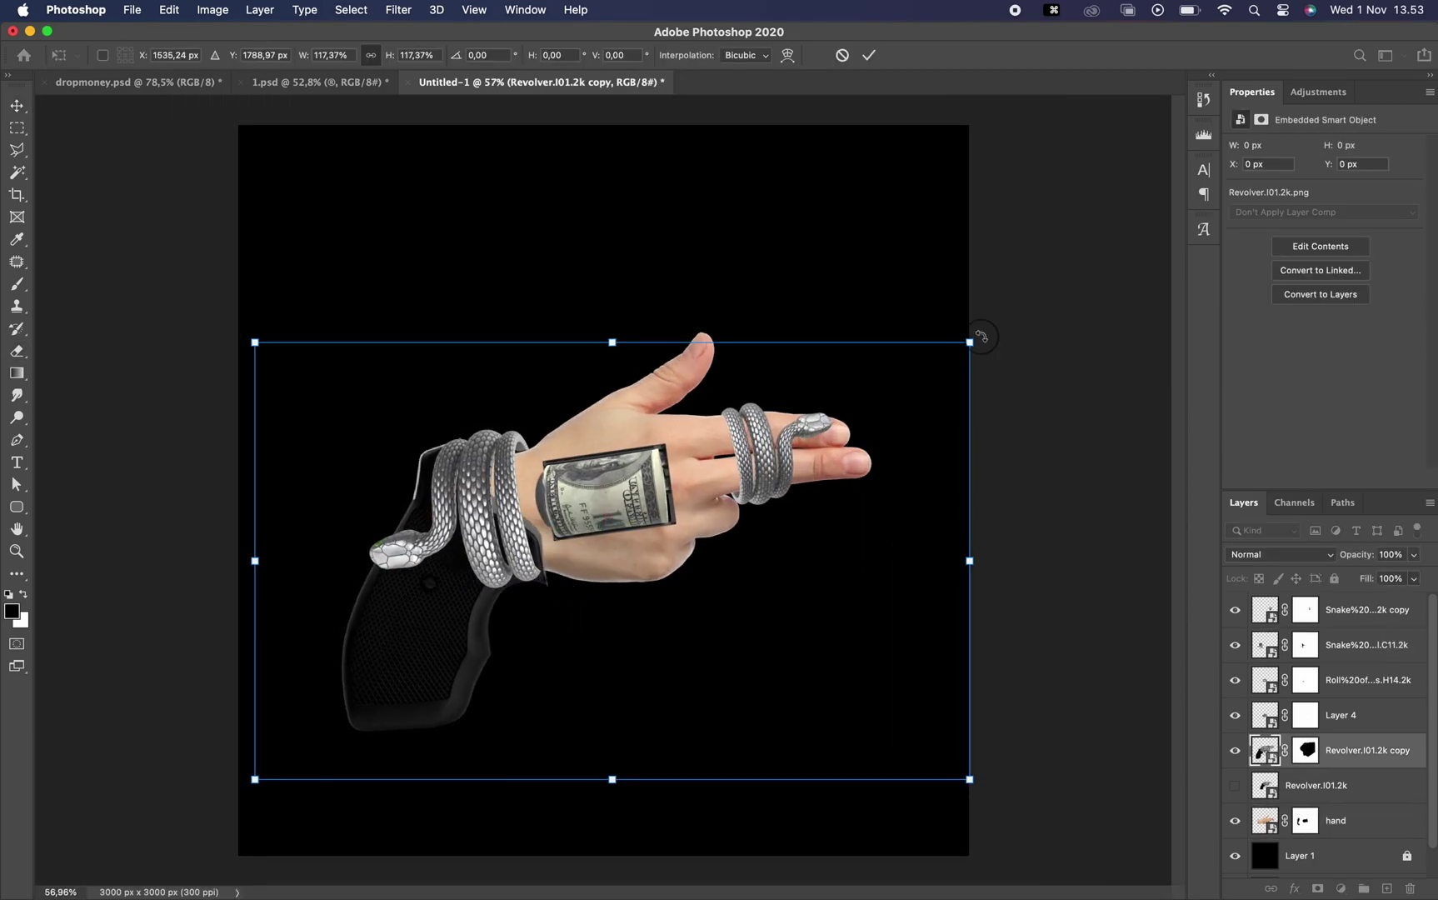
key(Return)
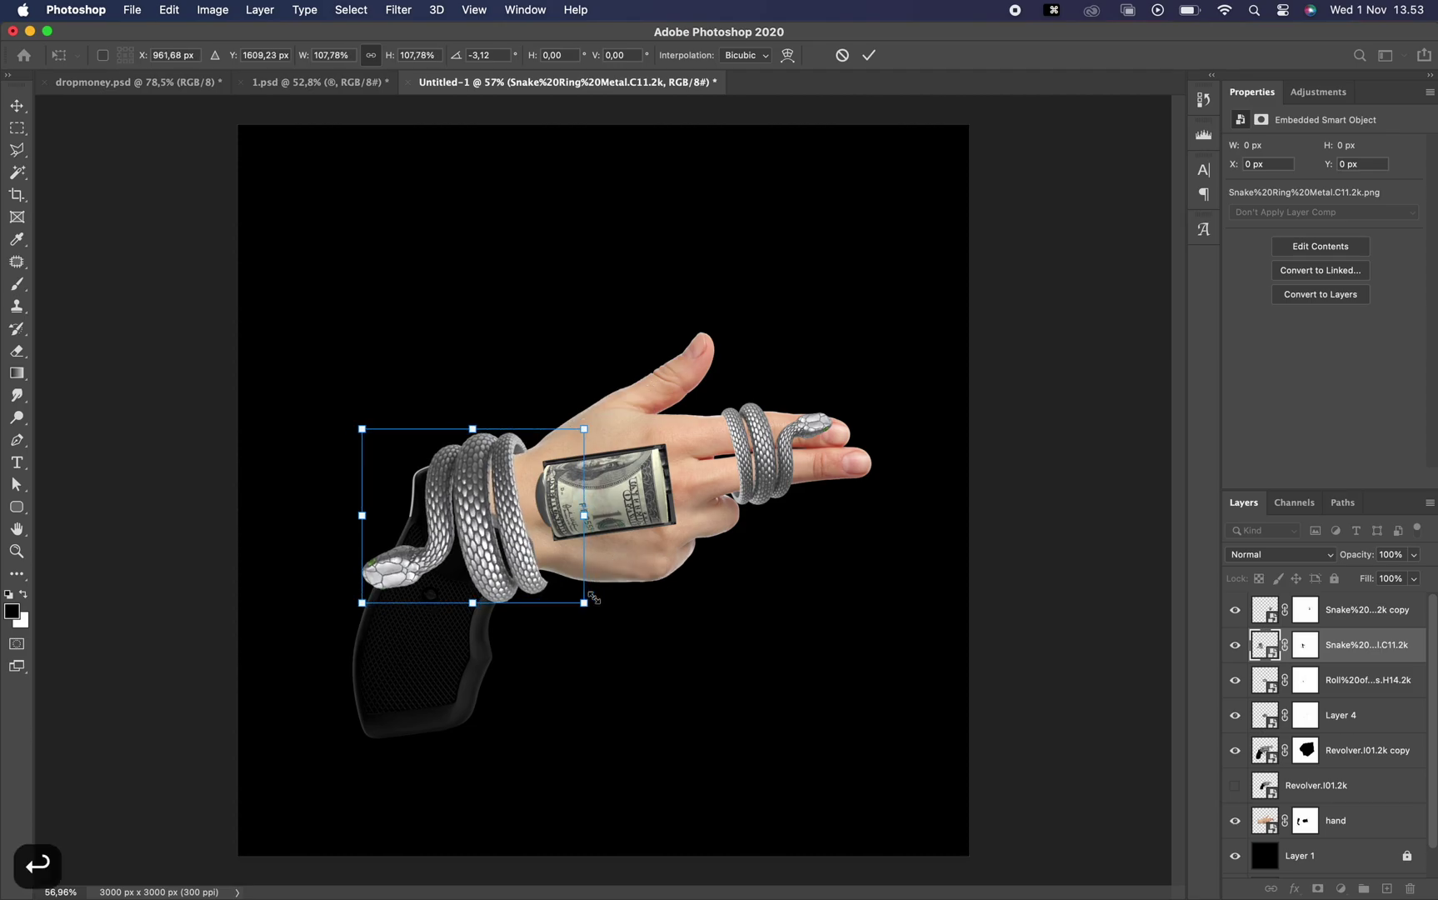
Erase unwanted areas on the grip copy's mask with a larger brush.
key(x)
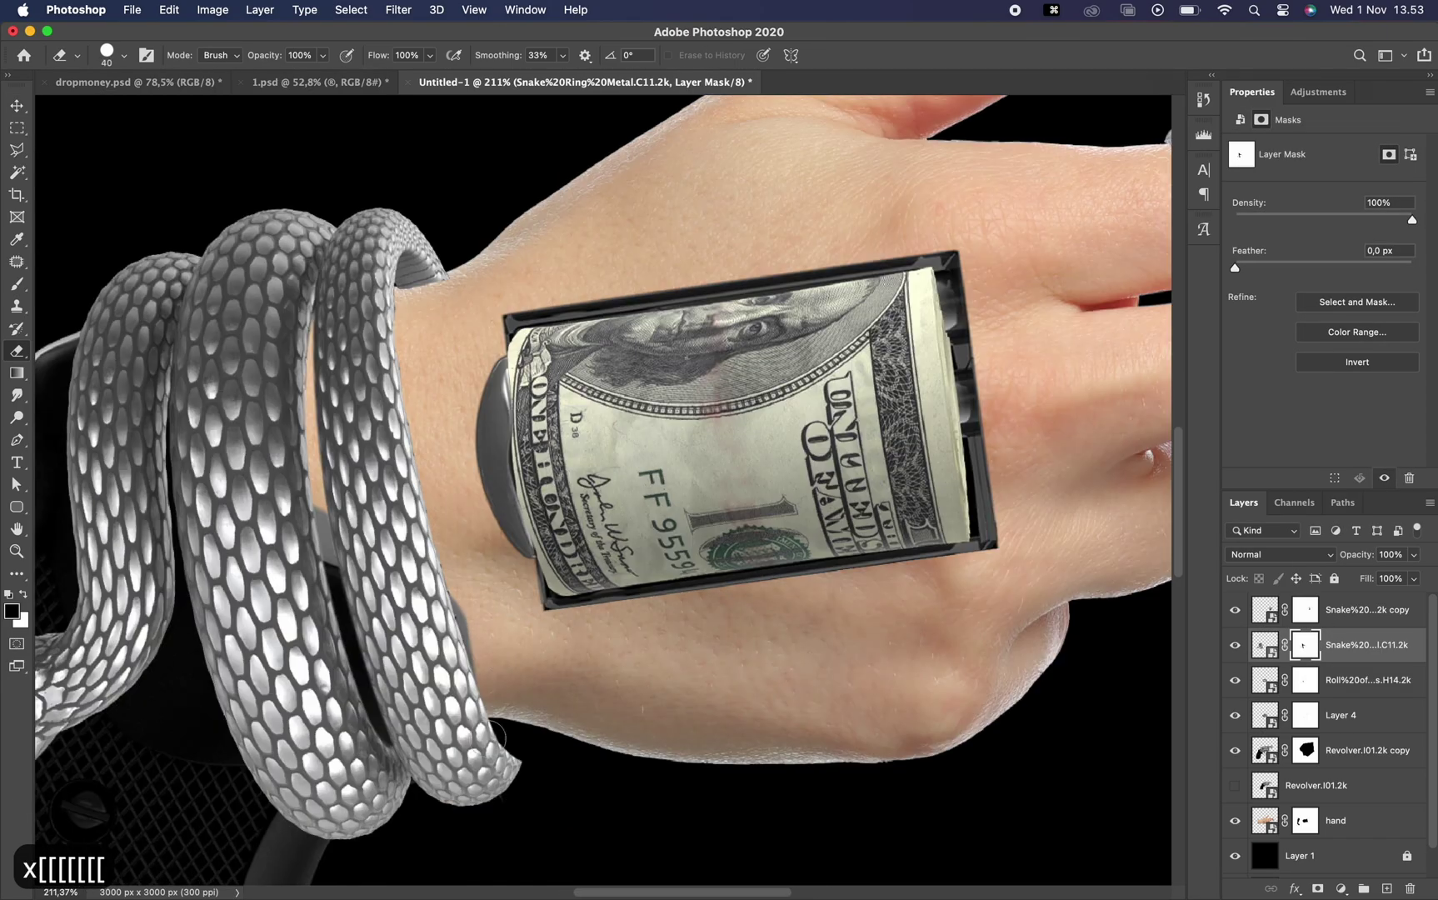
scroll(461, 664, up, 5)
key(e)
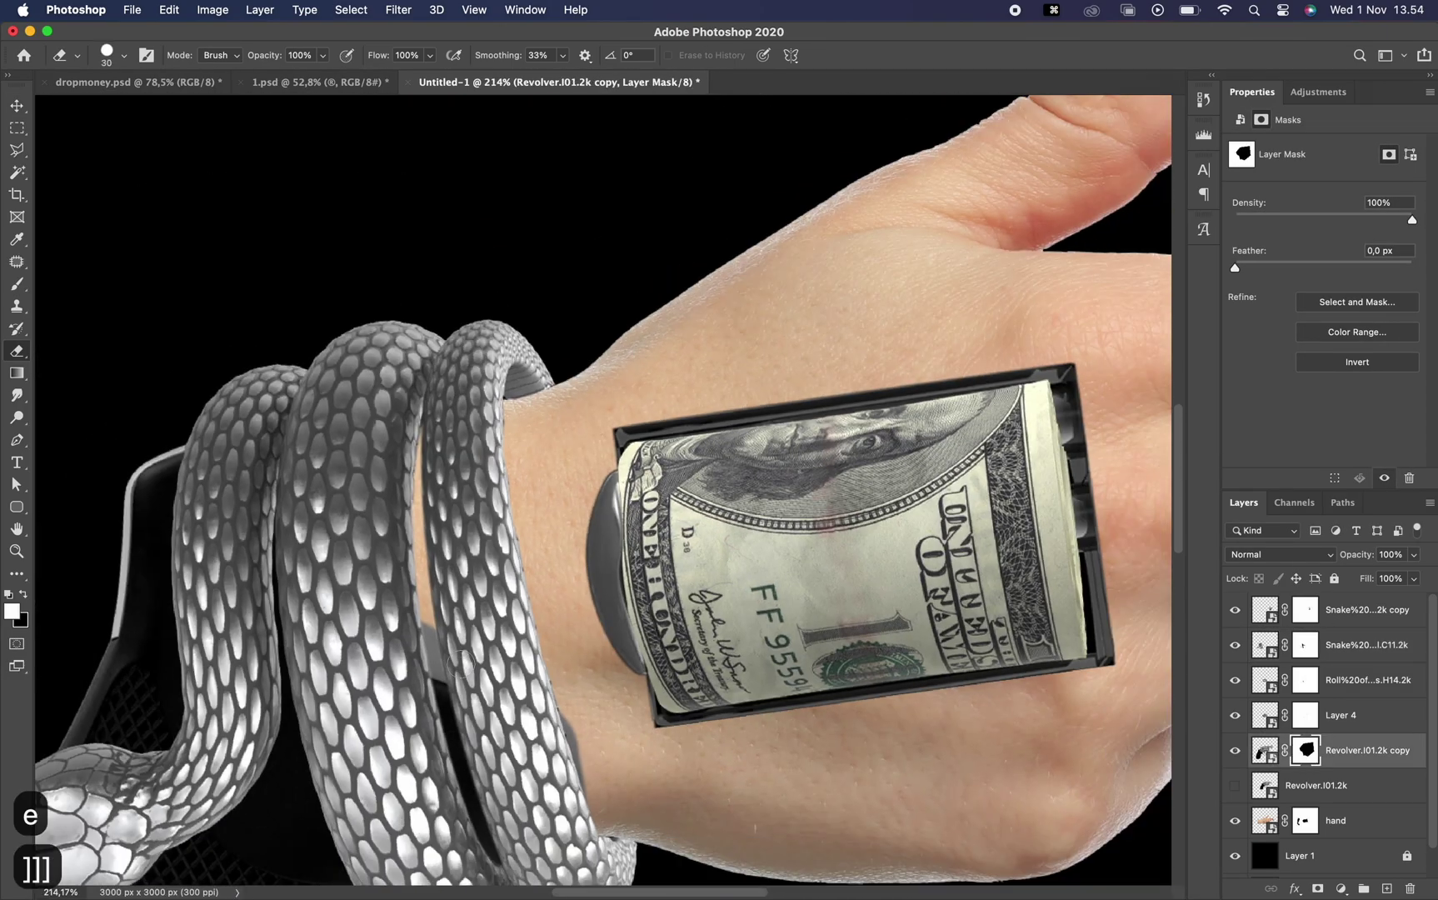
scroll(461, 665, down, 5)
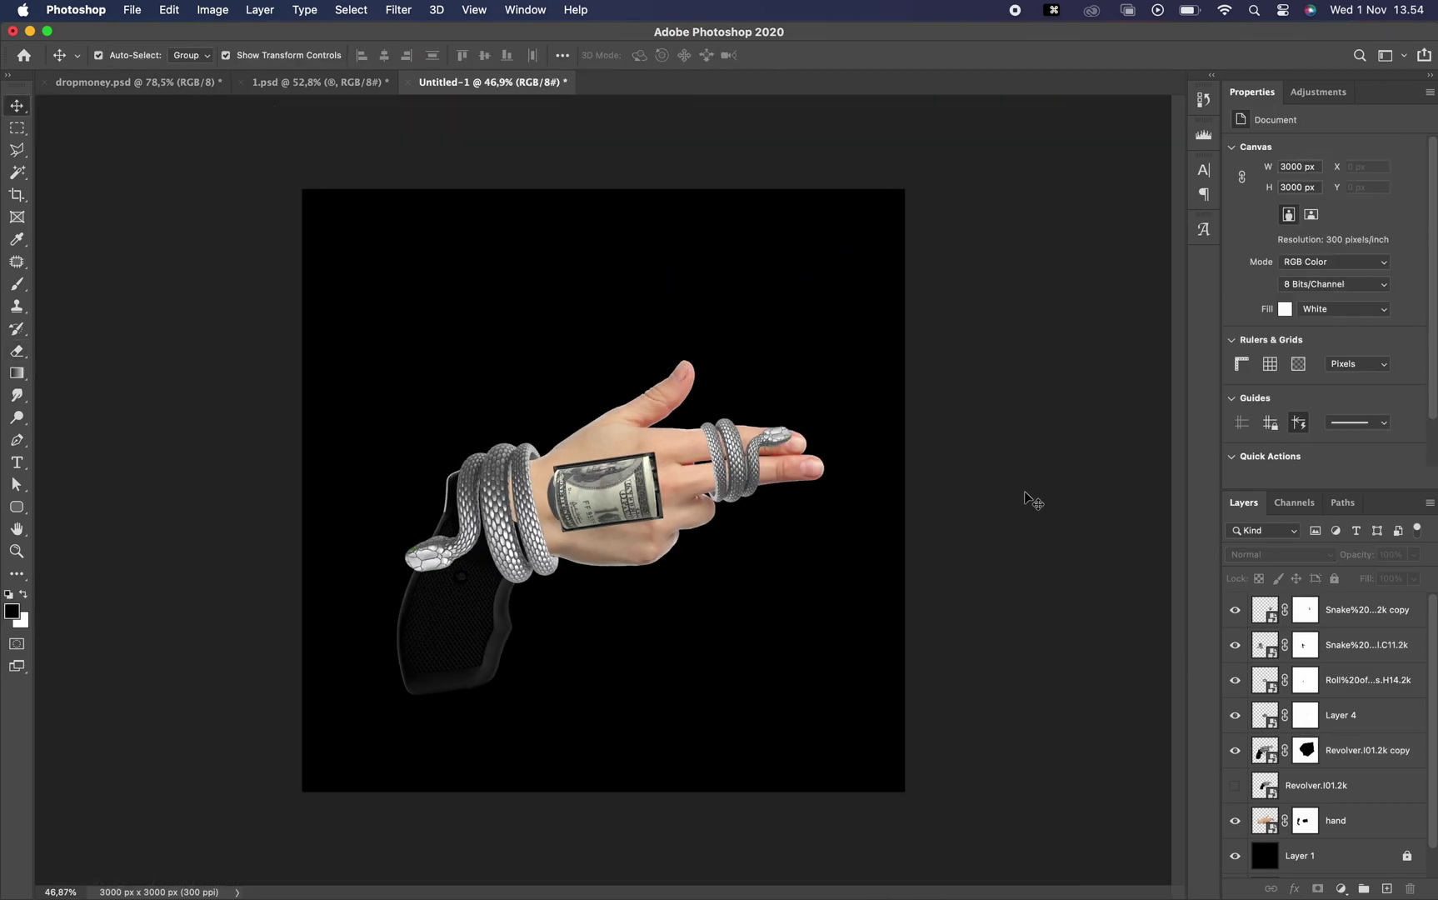
Mask a revolver copy to the trigger guard, rotate it under the hand, and reposition the tilted composite.
key(super+])
key(super+])
key(super+])
key(super+])
key(super+])
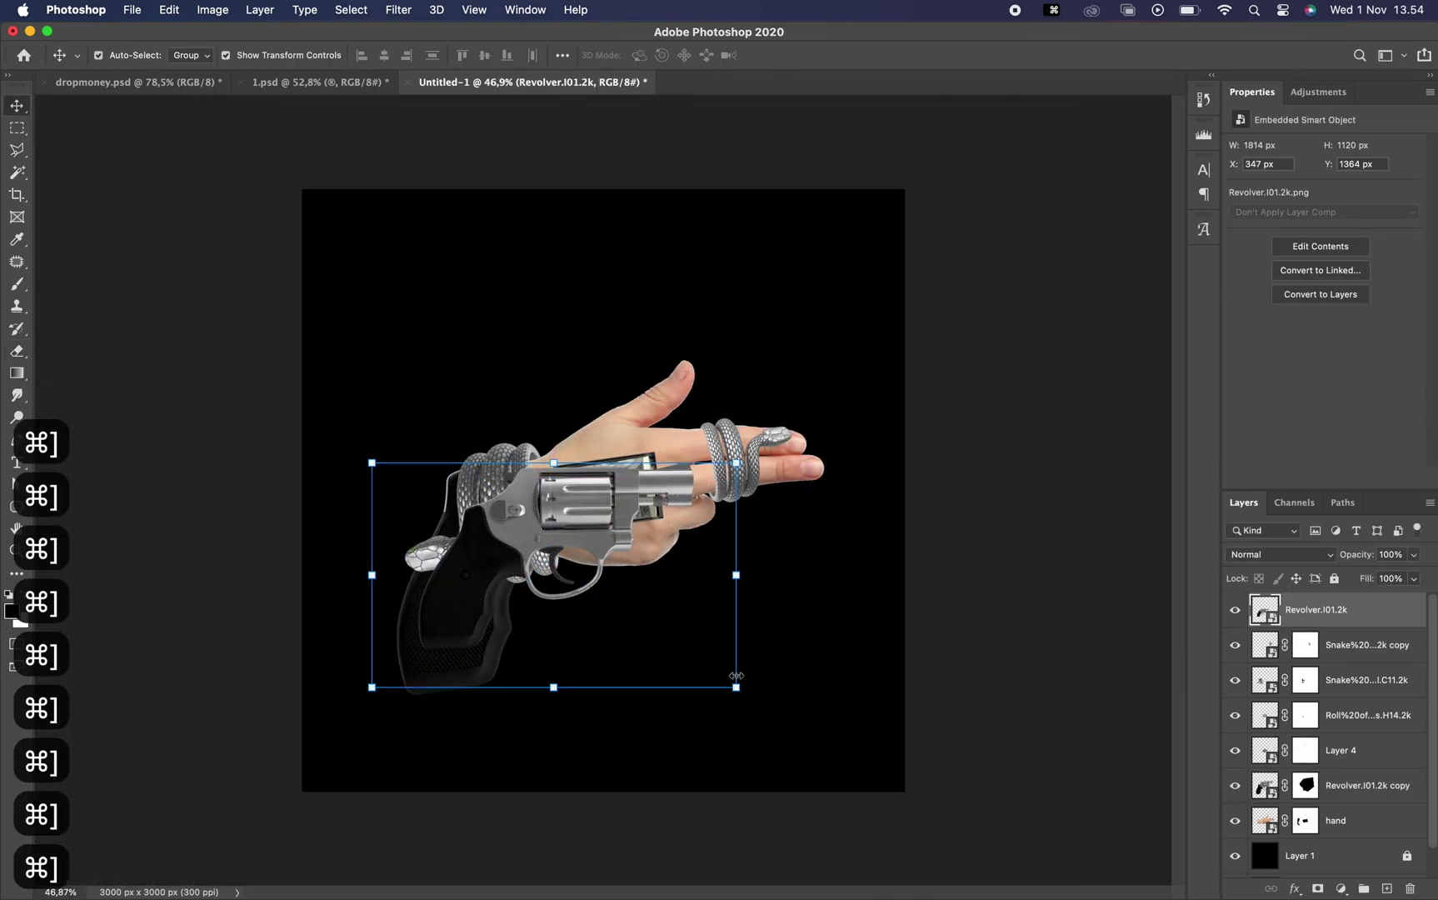
key(super+j)
key(super+i)
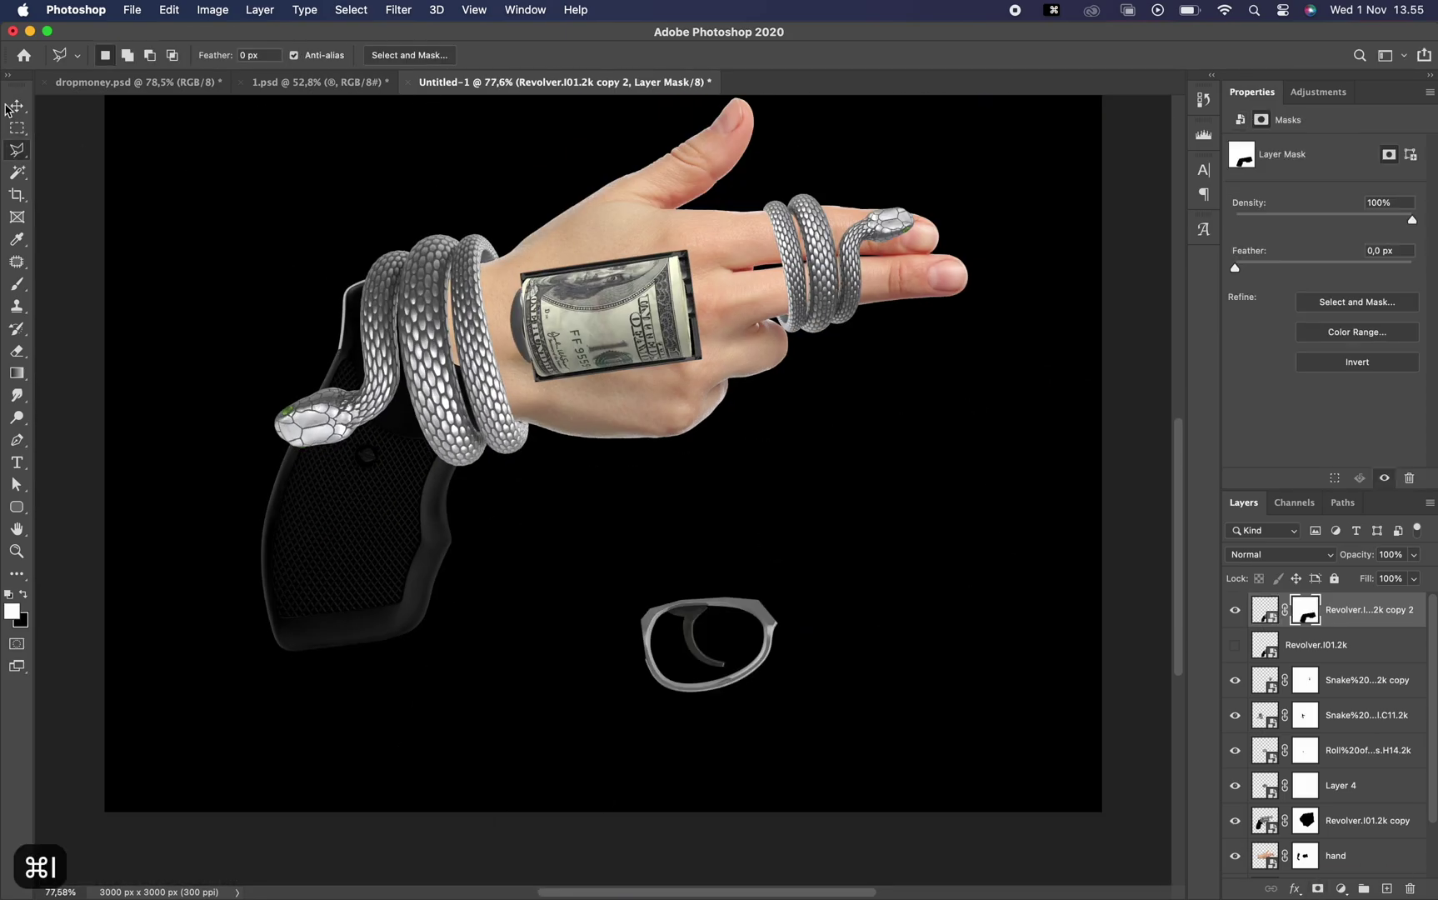
key(super+[)
key(super+[)
key(super+[)
key(super+[)
key(super+[)
key(super+t)
drag(596, 550, 899, 446)
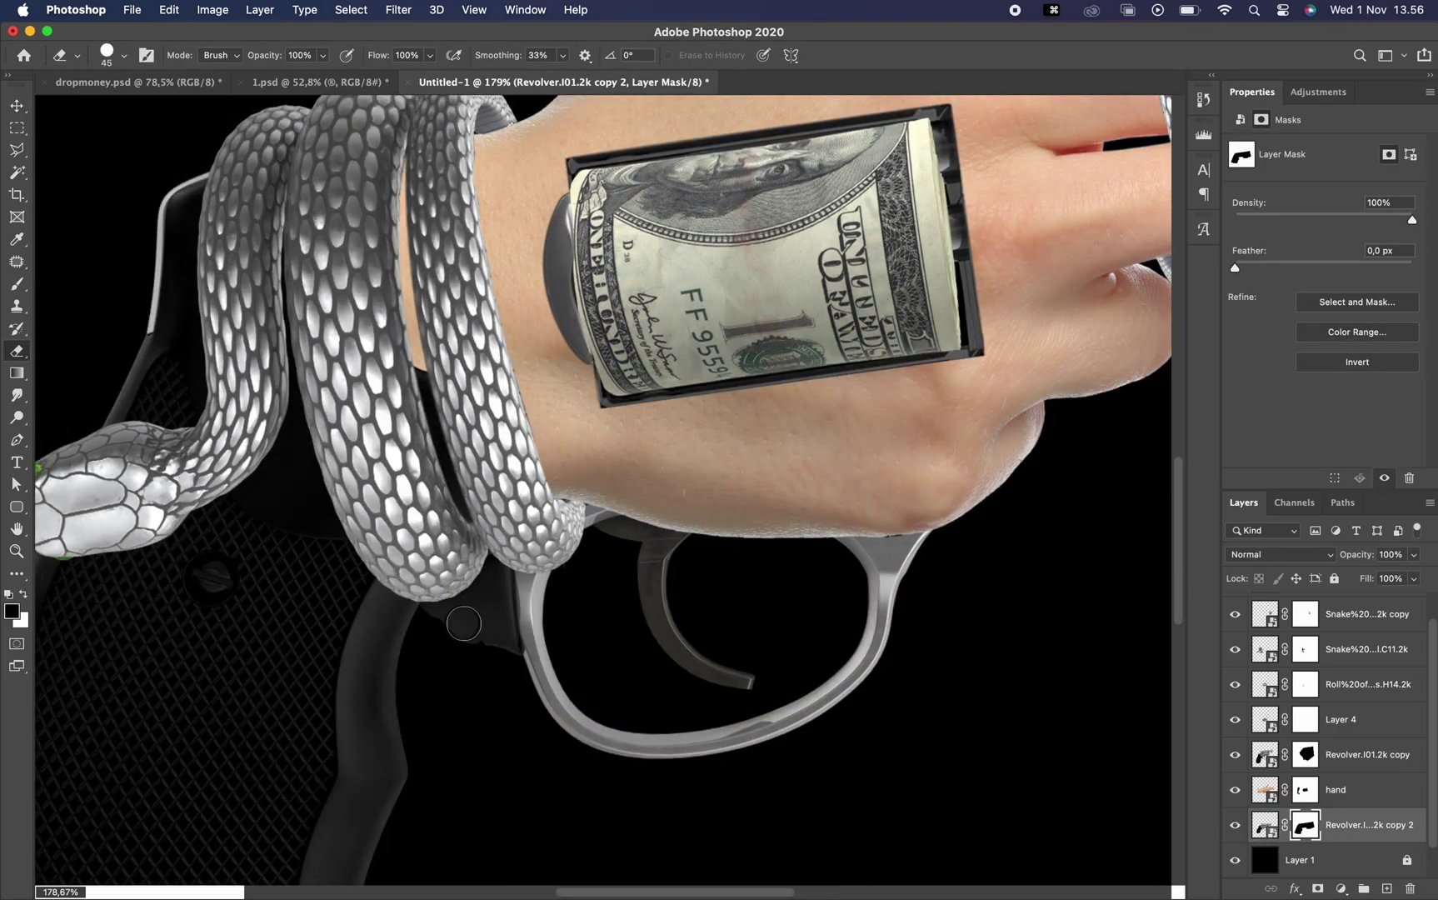
key(super+0)
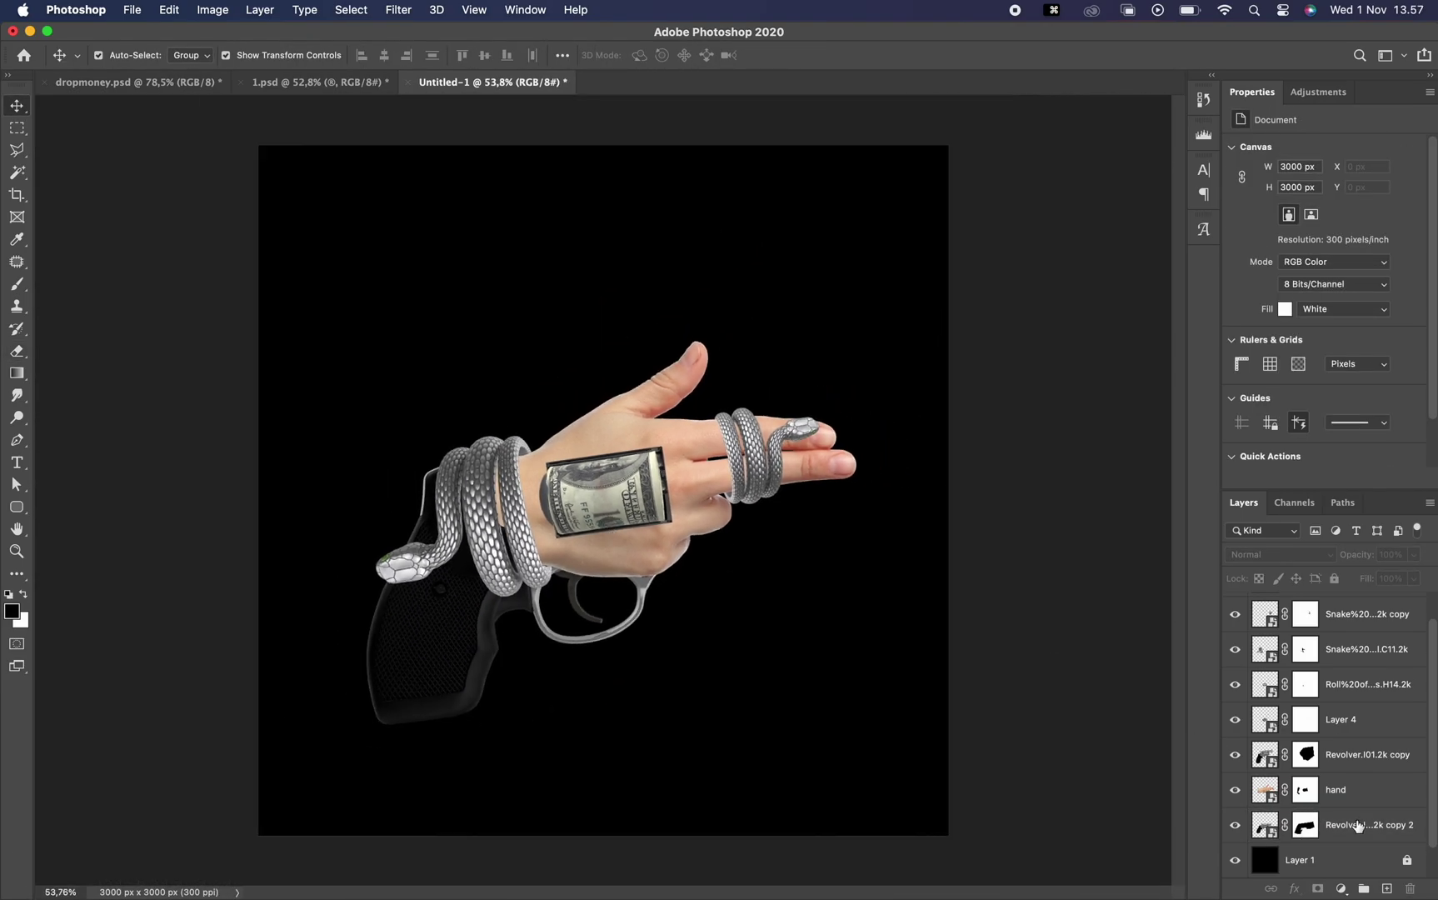
drag(714, 370, 723, 411)
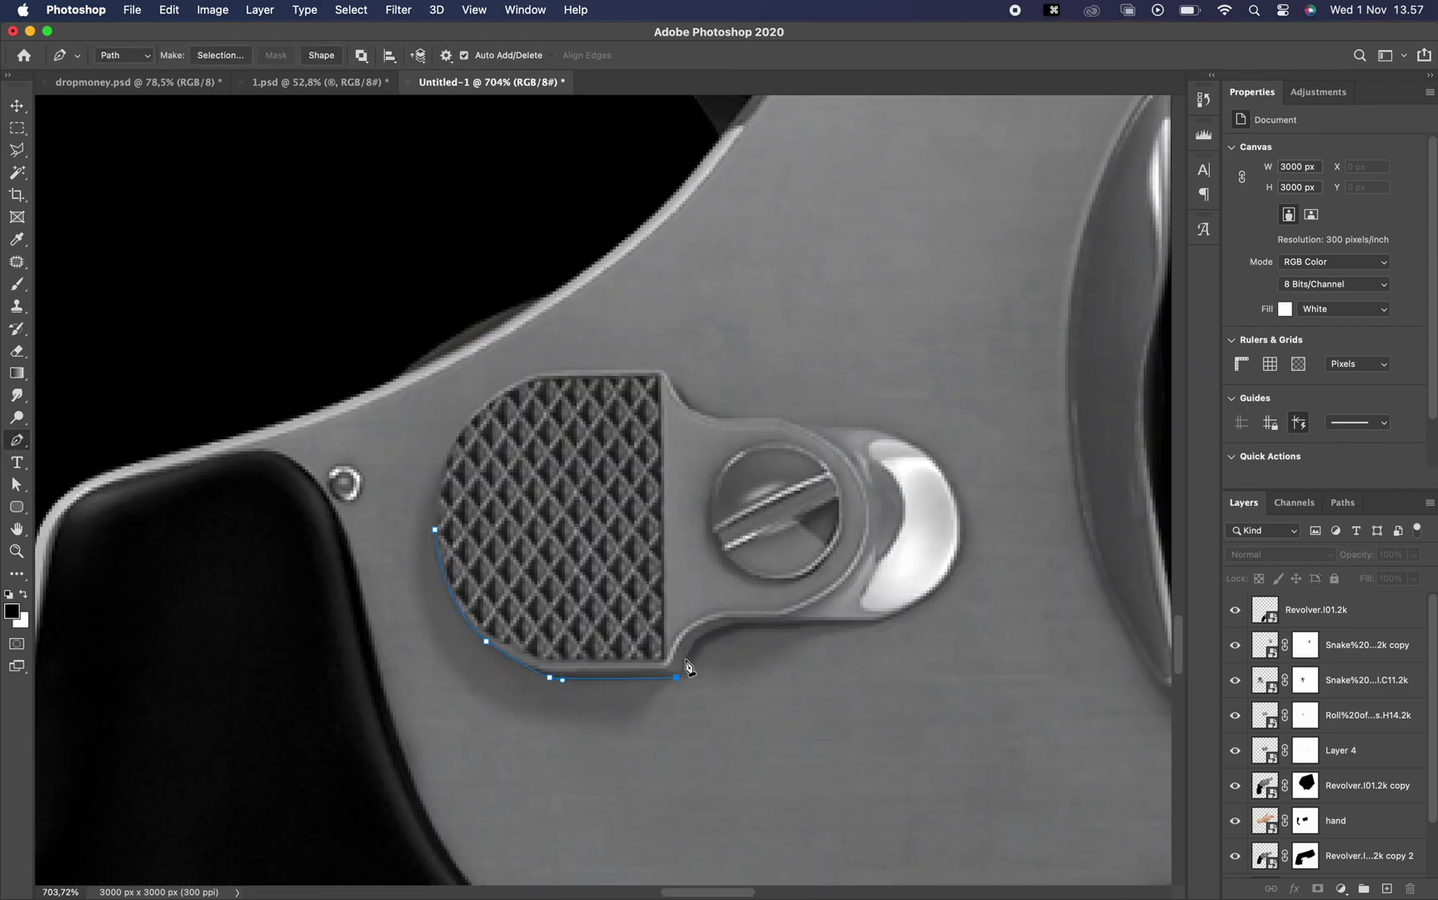
Copy the latch from its path and a circular screw head, resizing the piece on Layer 5.
right_click(595, 544)
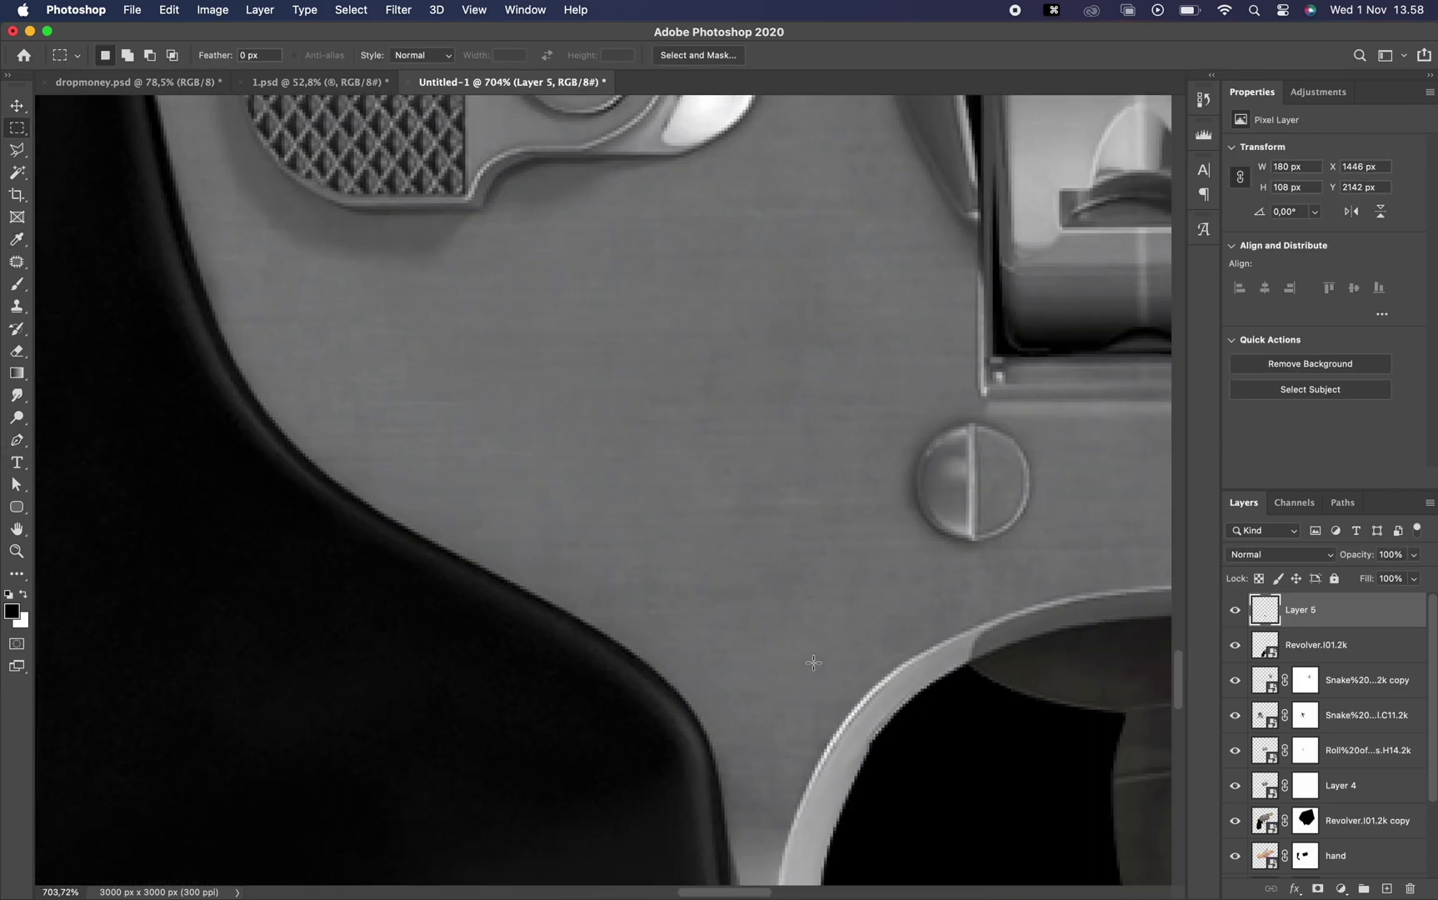
drag(781, 495, 902, 635)
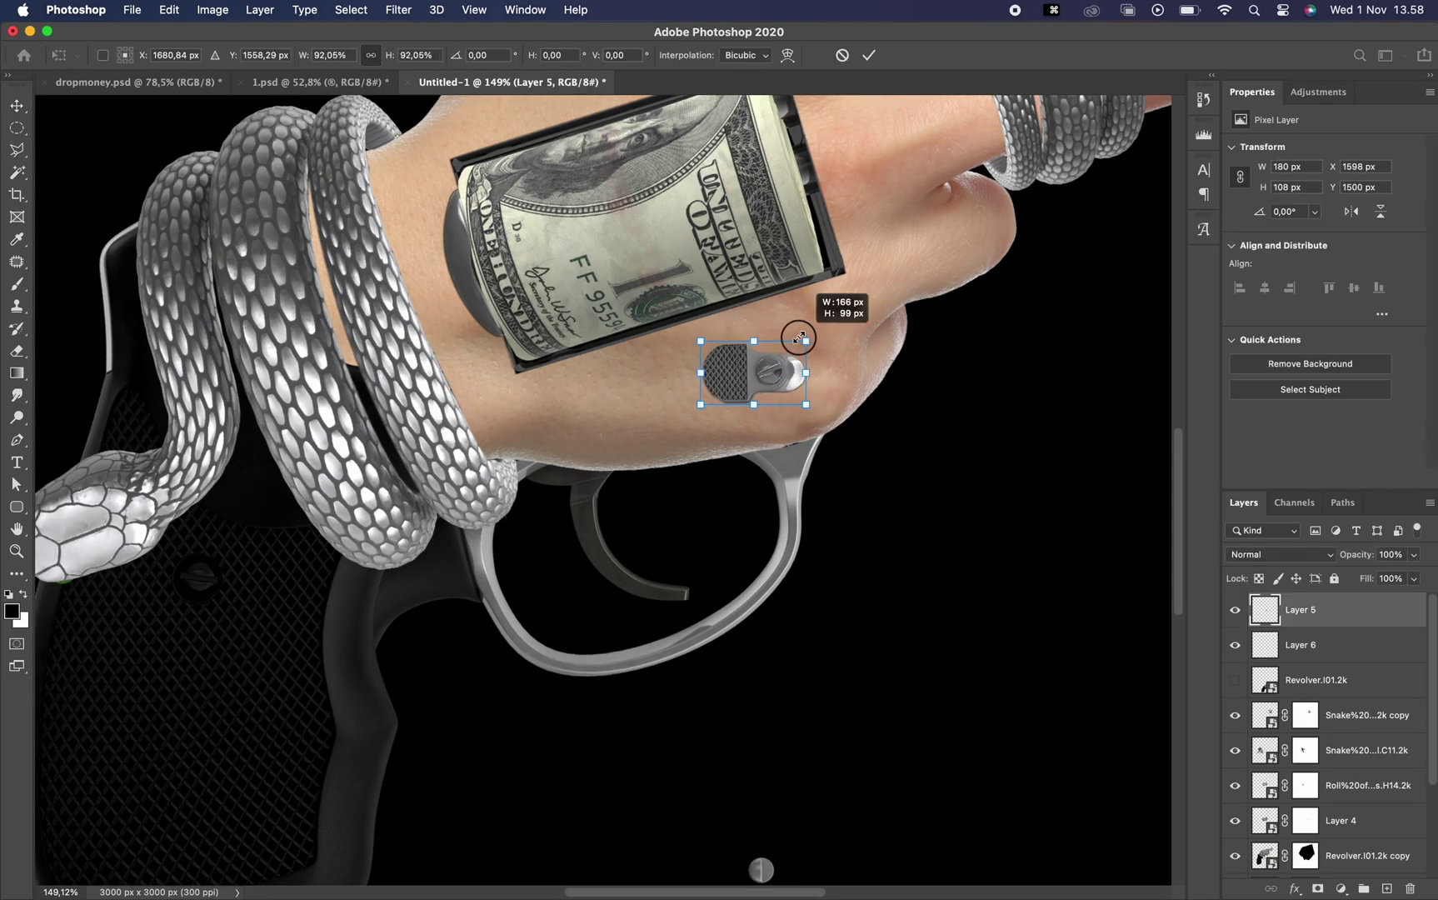
drag(796, 331, 738, 376)
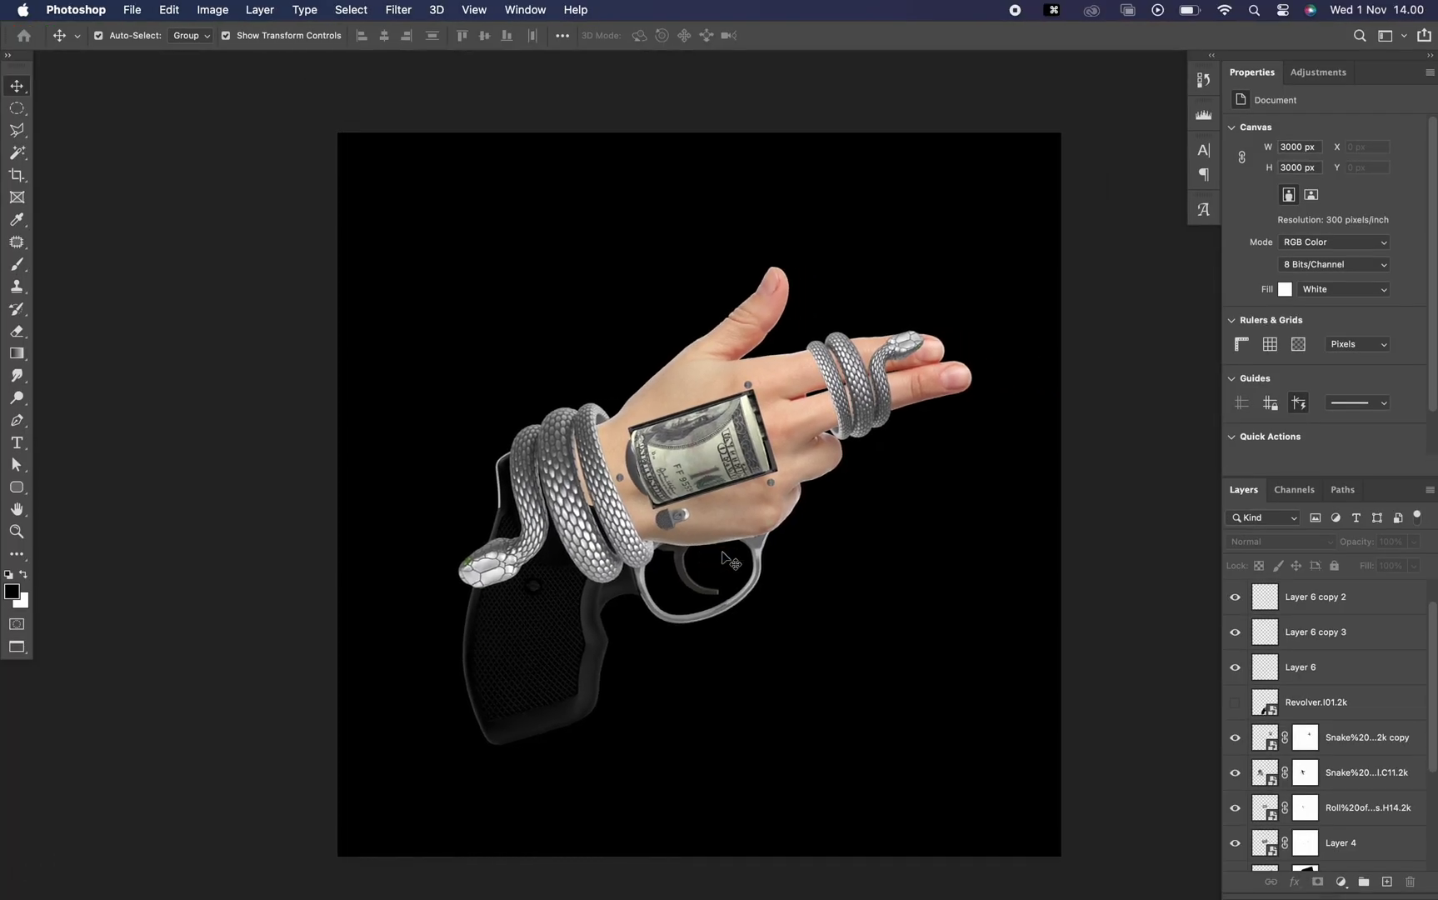
Darken the midtones of the hand, wrist snake and finger snake with Levels.
click(798, 459)
key(super+l)
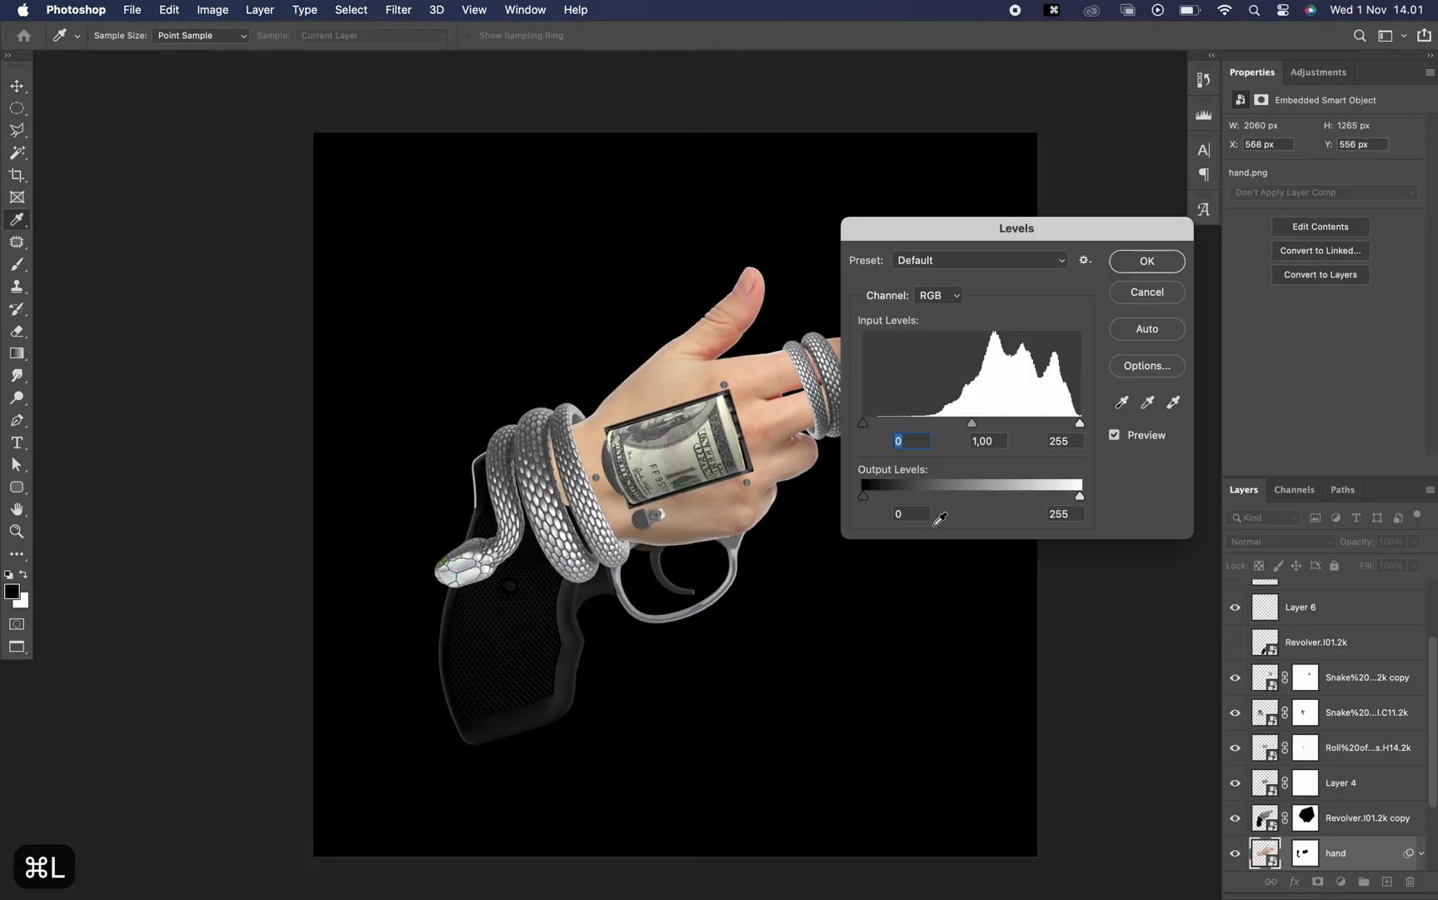
drag(973, 427, 1001, 425)
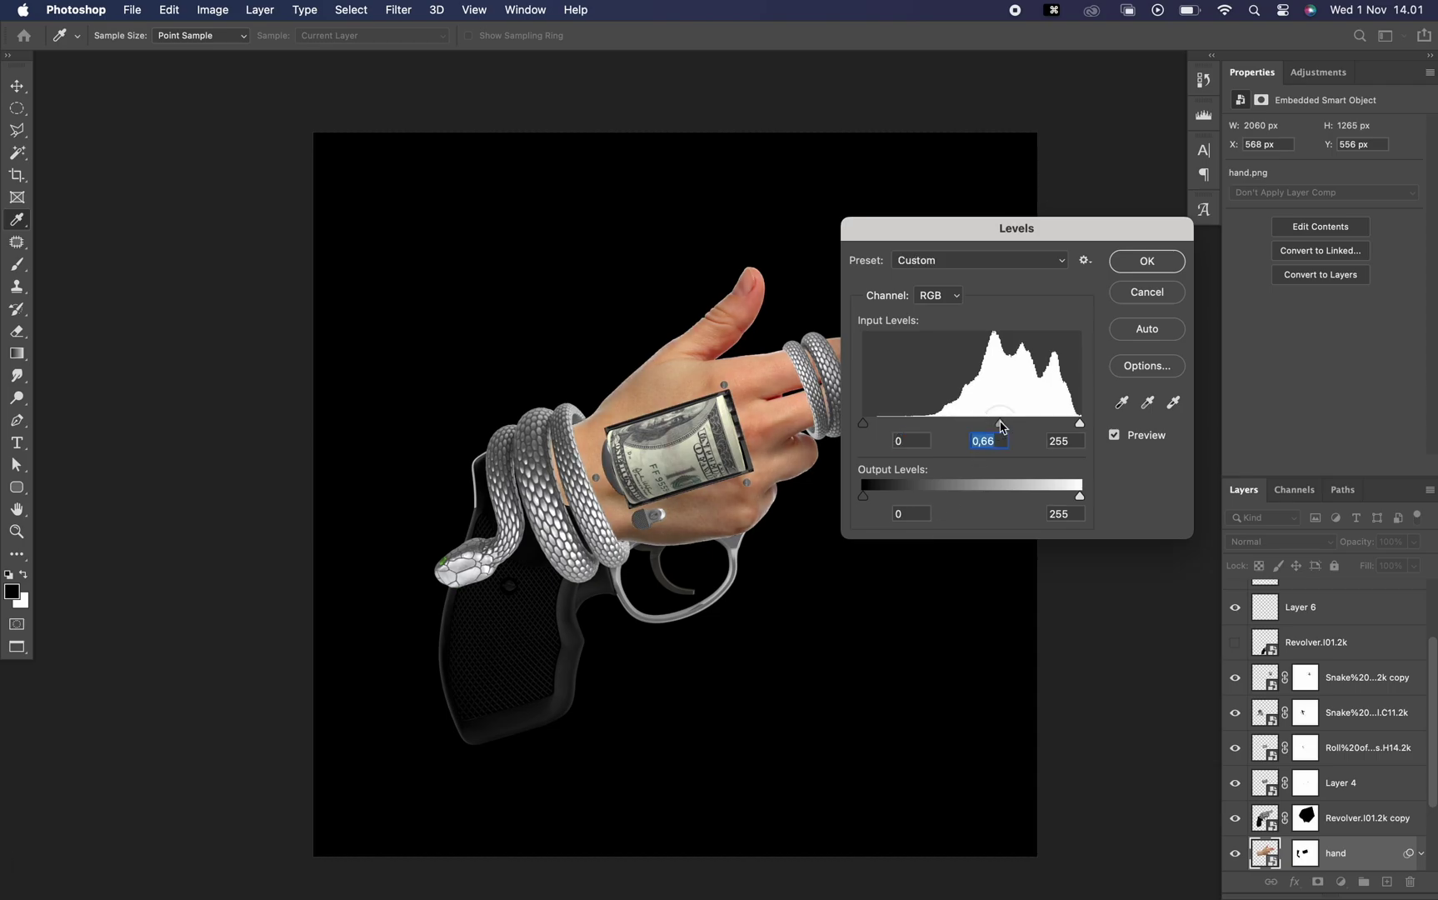
key(Return)
super+click(575, 483)
key(super+l)
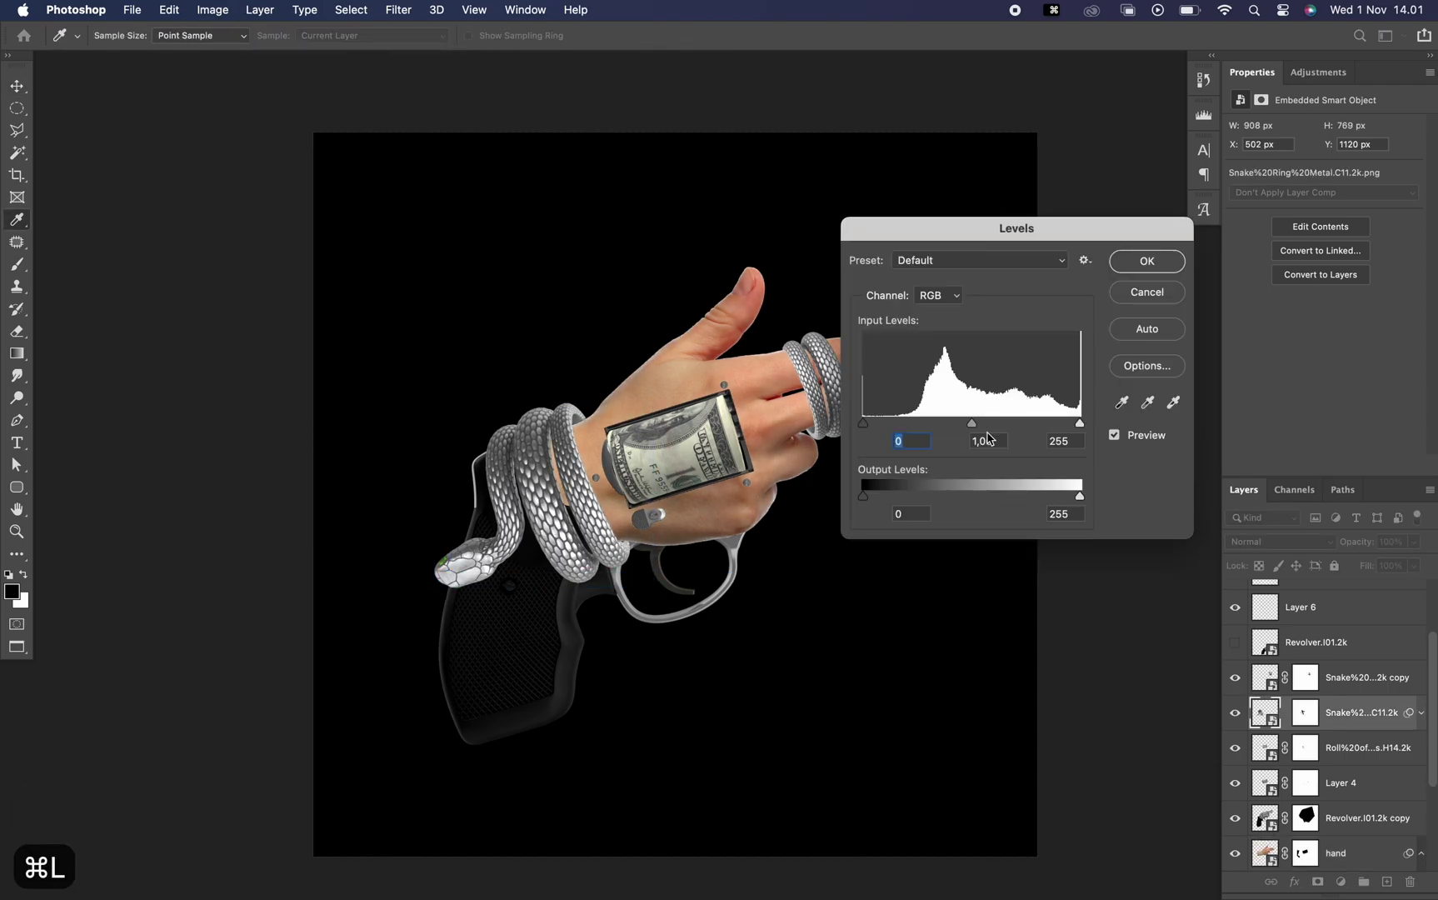
drag(996, 429, 1002, 428)
key(Return)
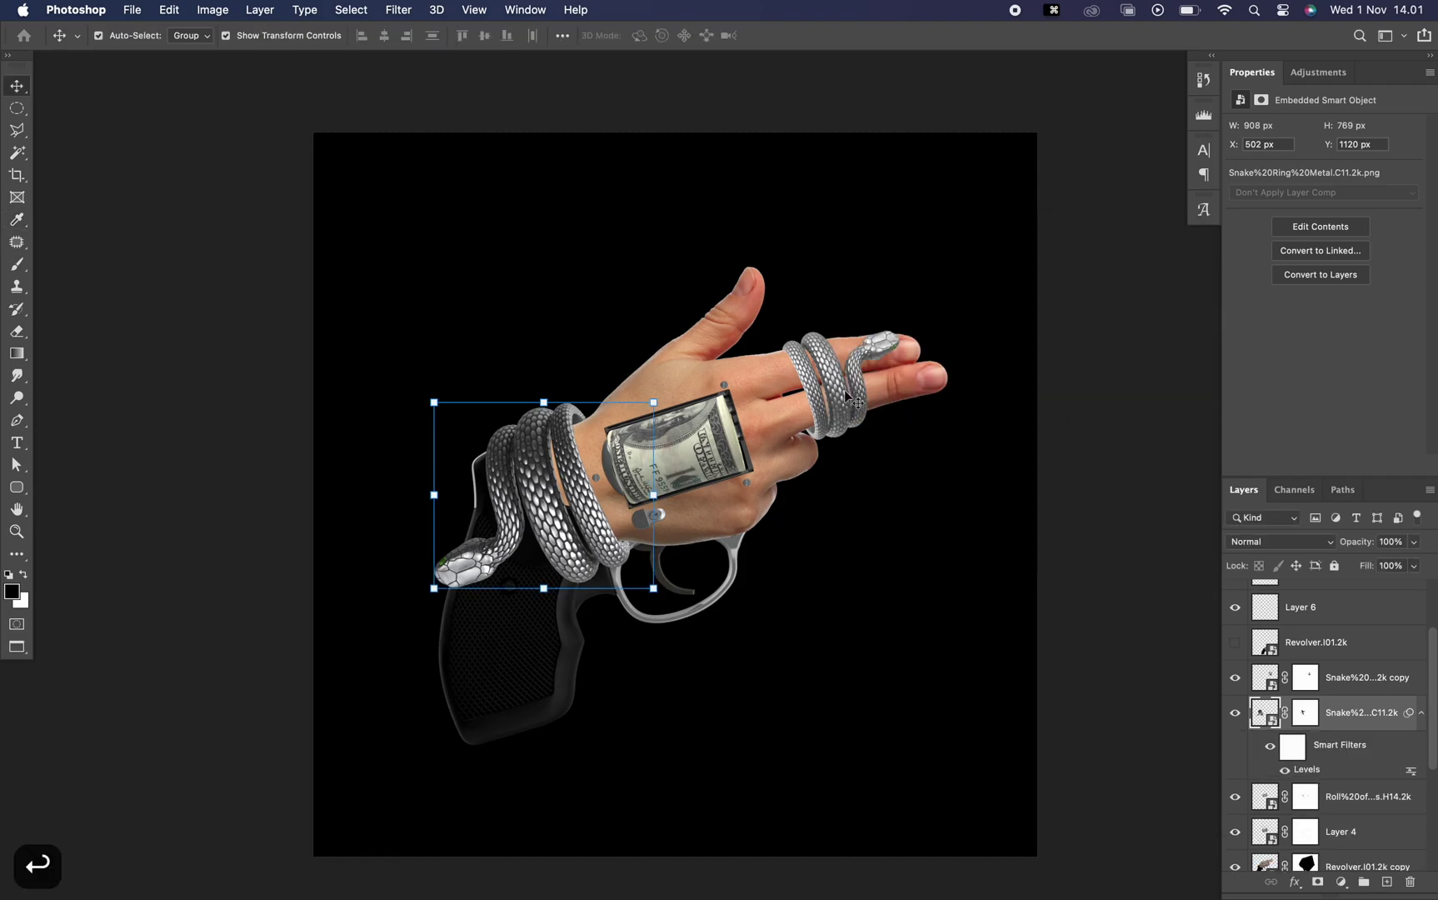
super+click(821, 392)
key(super+l)
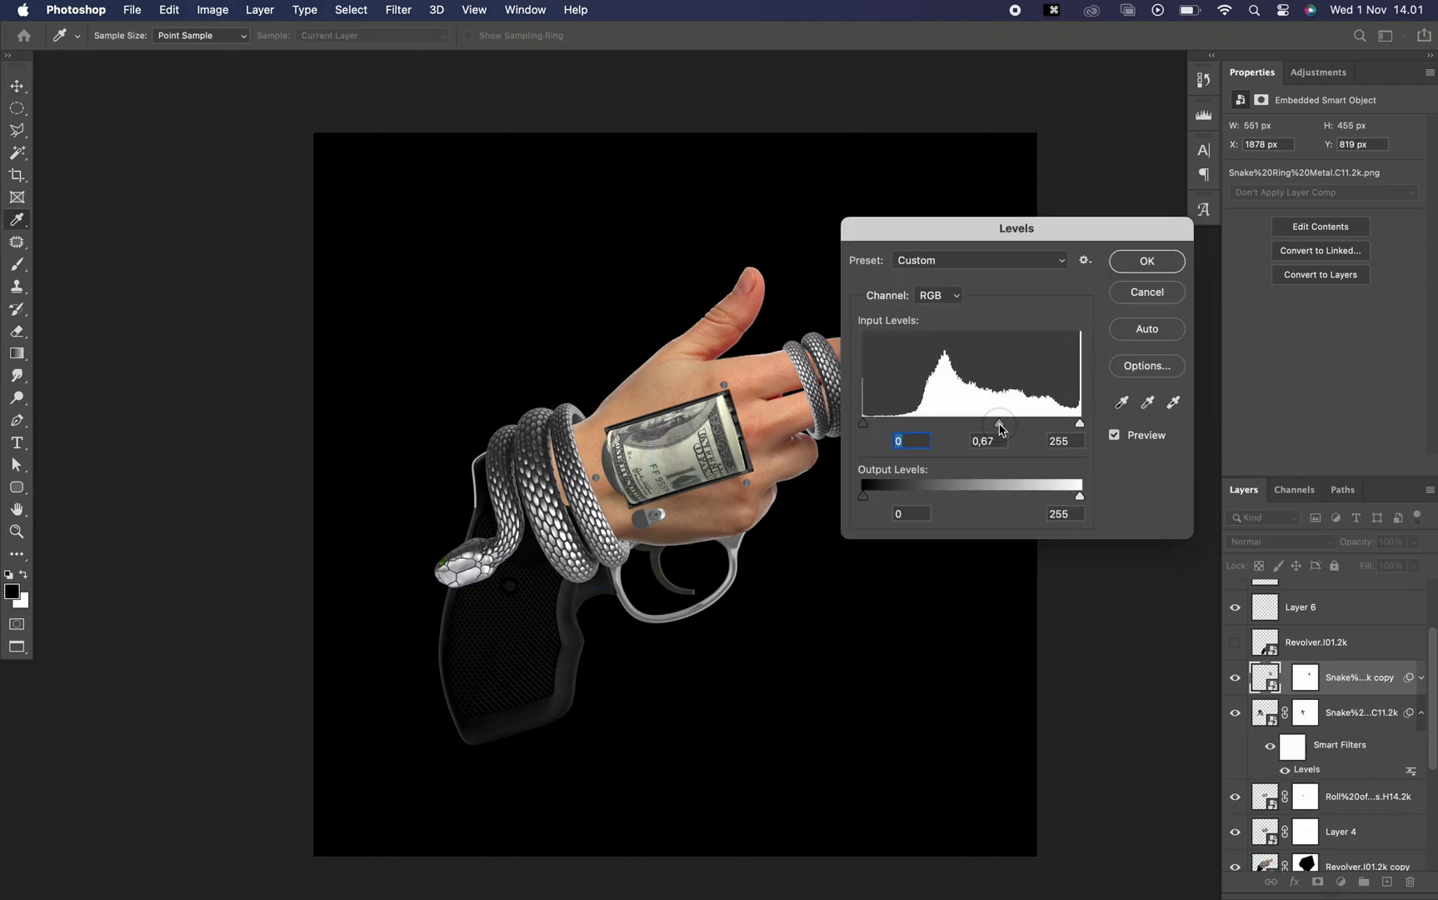
key(Return)
Darken the trigger guard with Levels and brighten the revolver grip.
super+click(631, 616)
key(super+l)
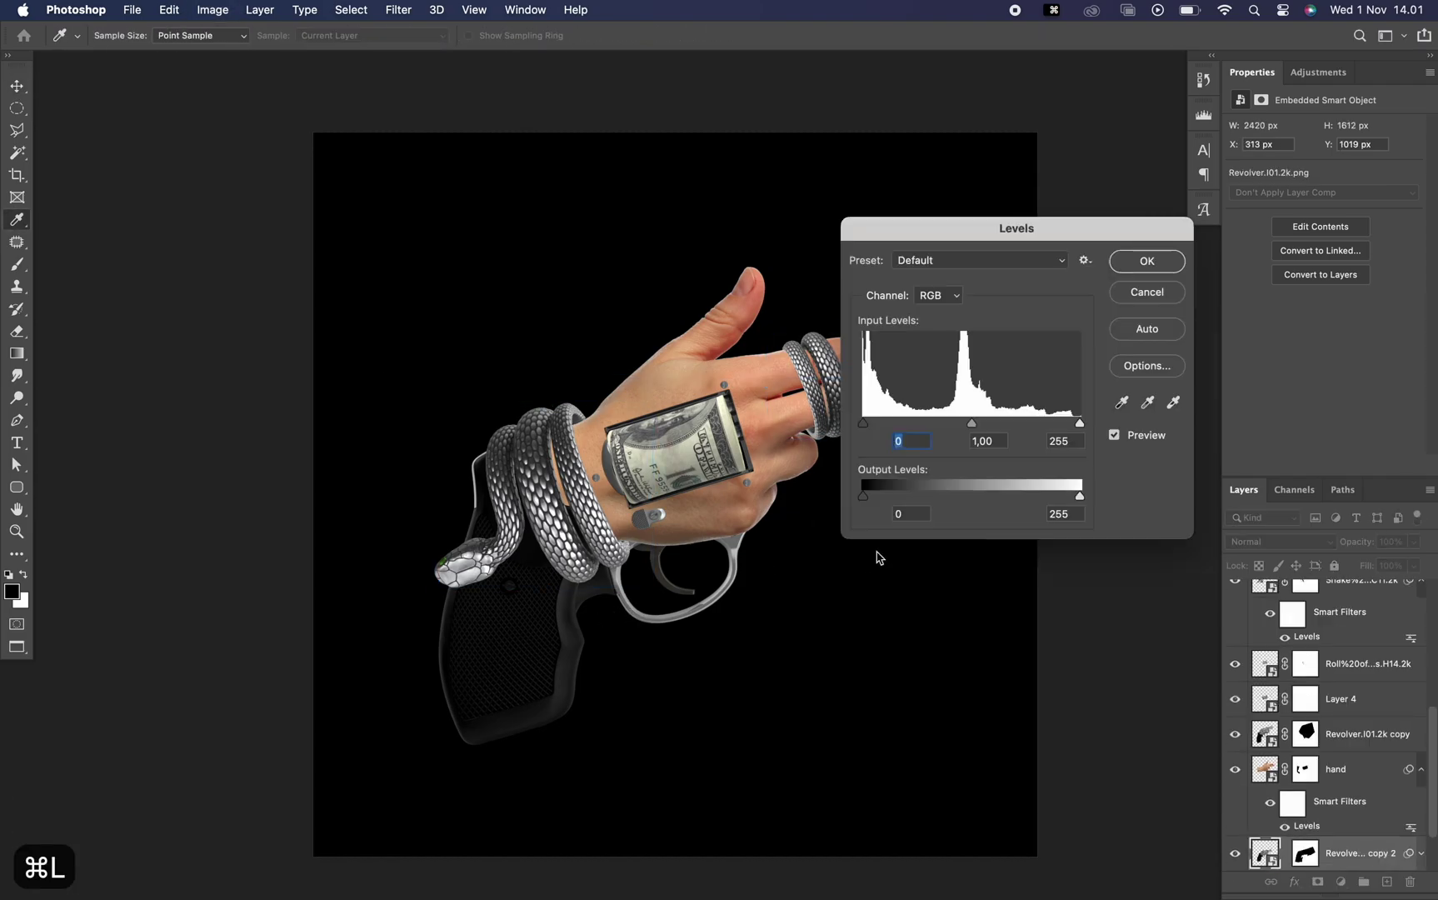
key(Return)
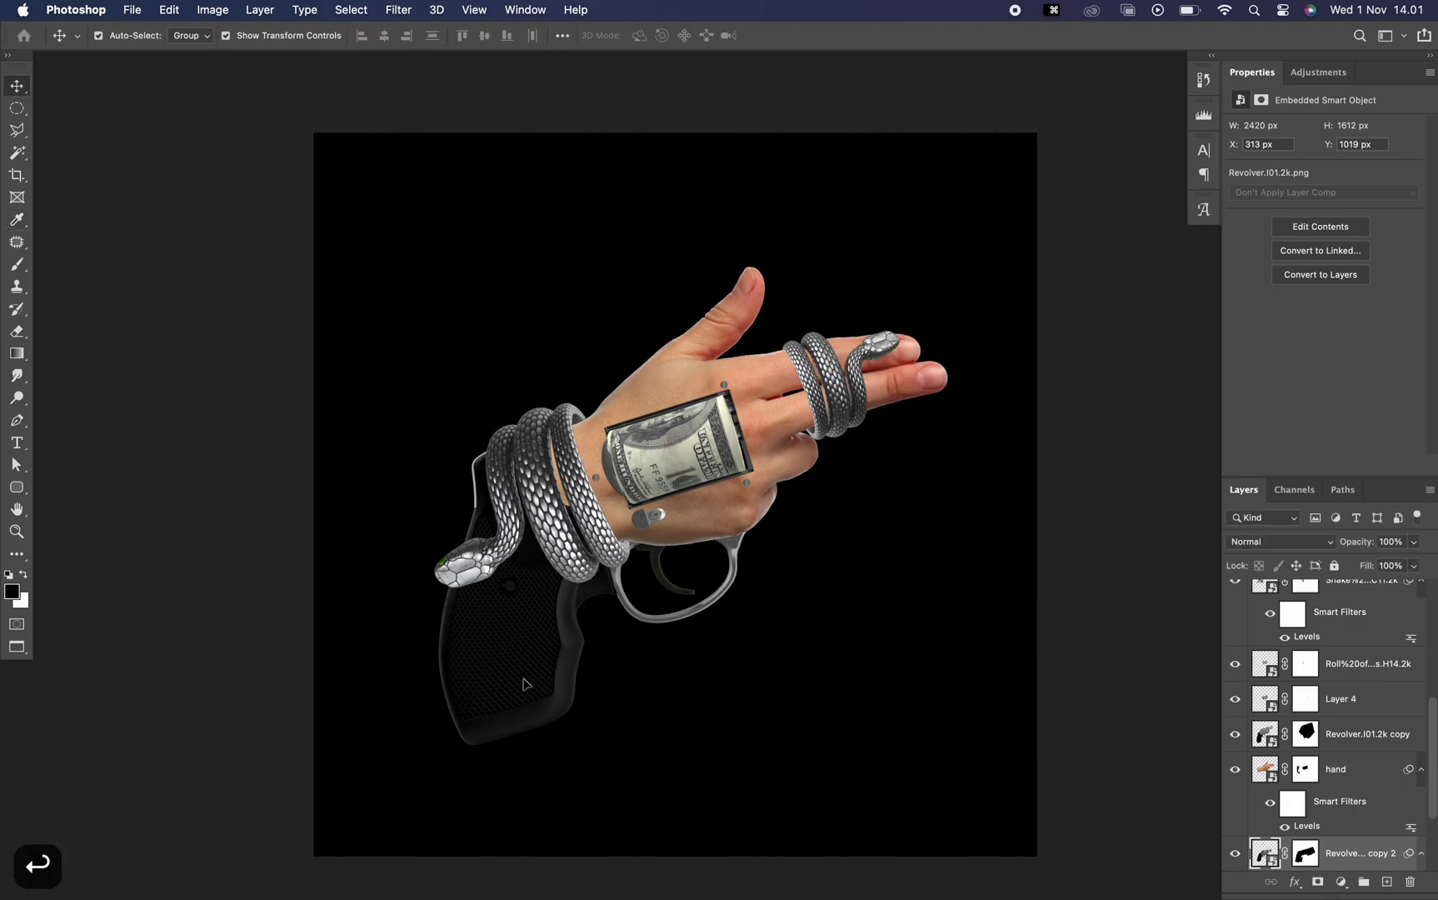
super+click(973, 425)
key(super+l)
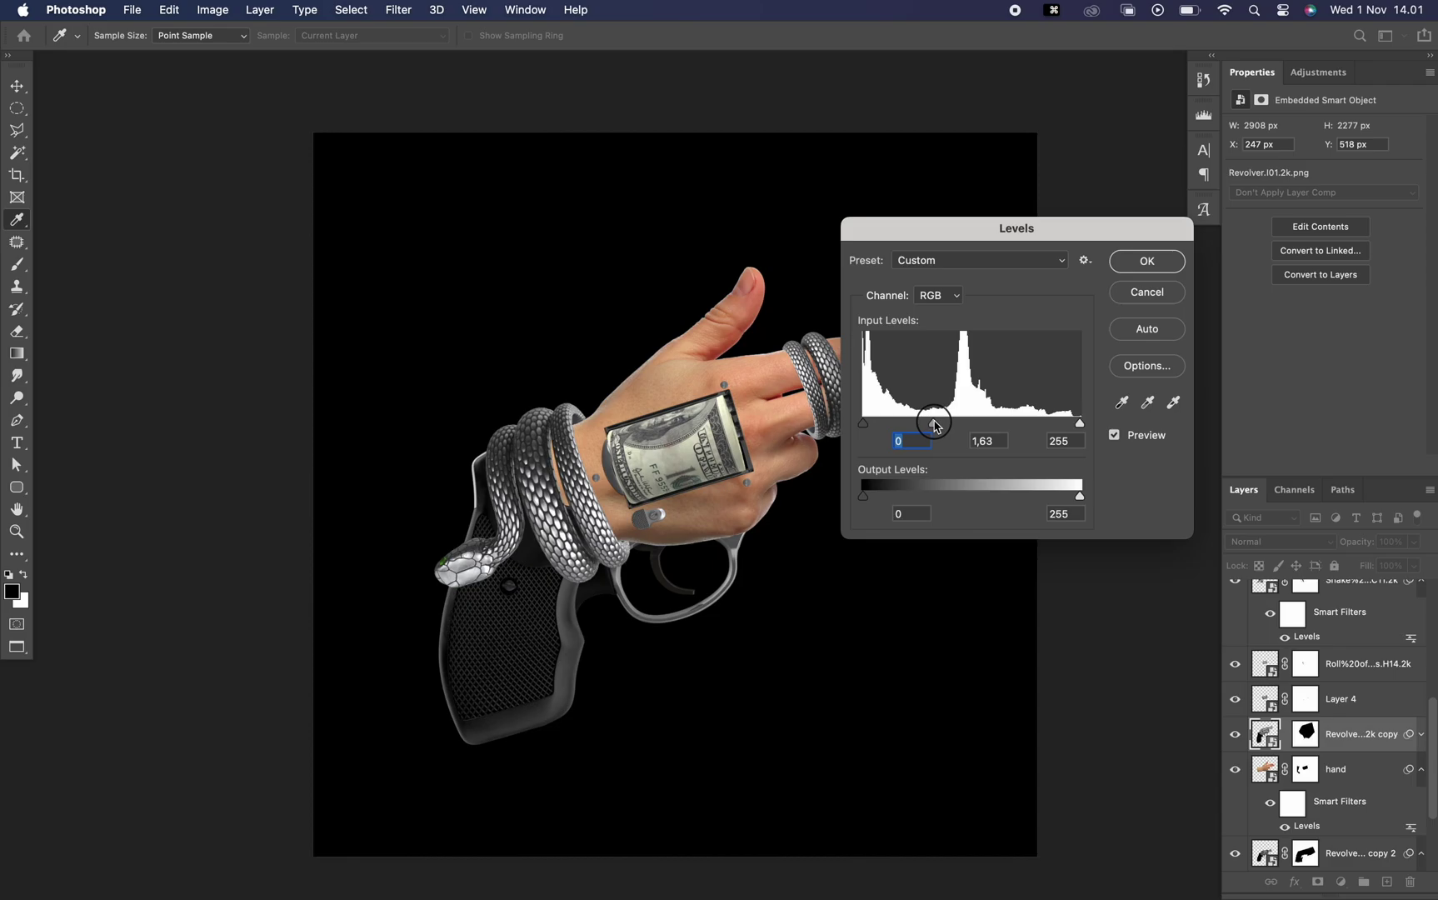
key(Return)
click(835, 556)
scroll(719, 472, down, 3)
scroll(719, 473, up, 1)
Lower the hand's saturation to -39 and darken its midtones further with Levels.
click(761, 452)
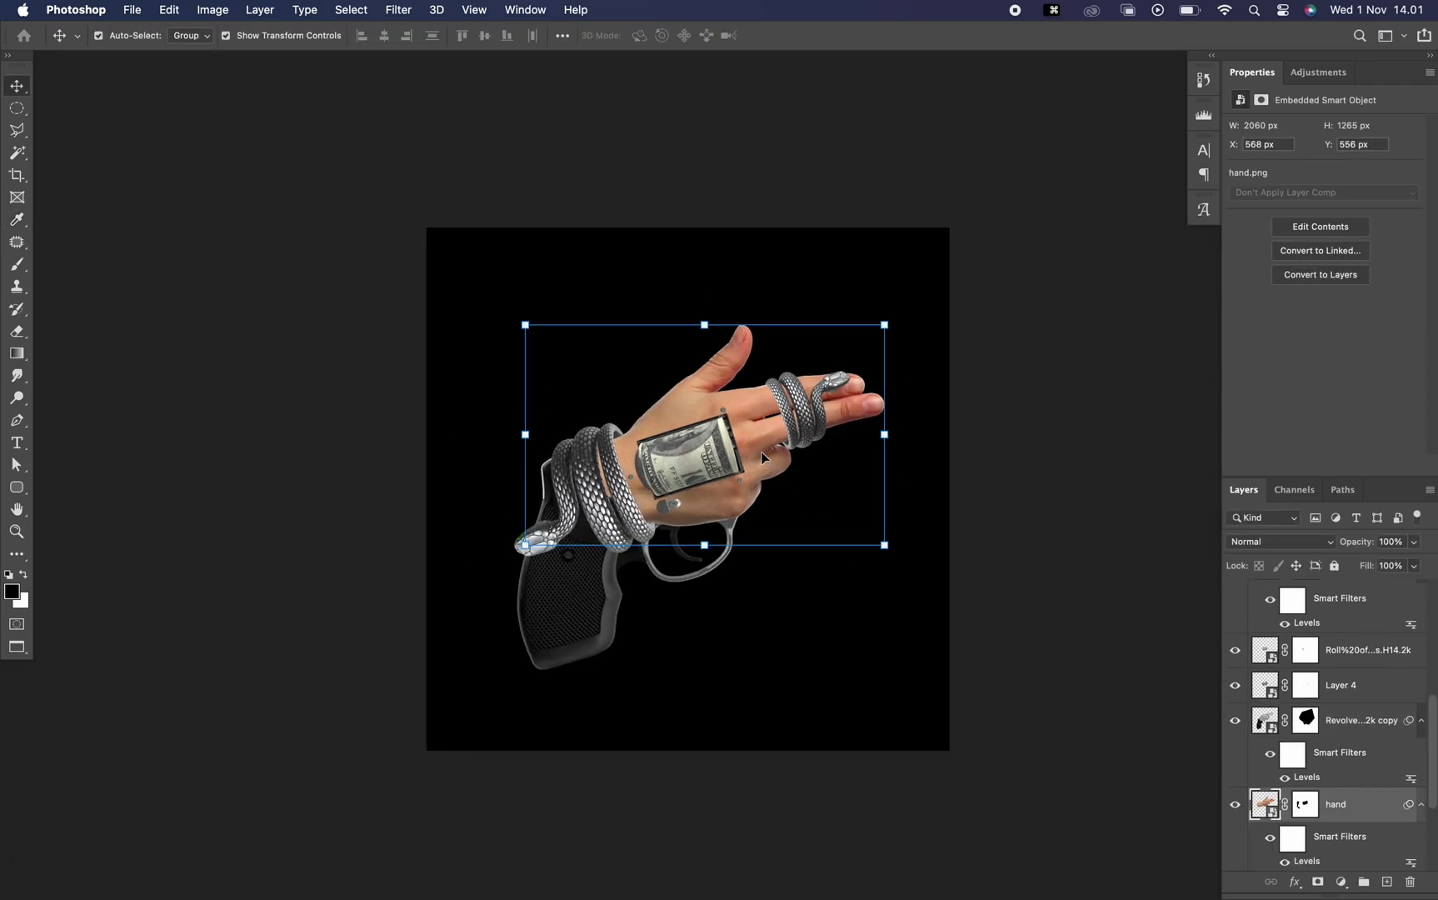
scroll(761, 452, up, 2)
key(super+u)
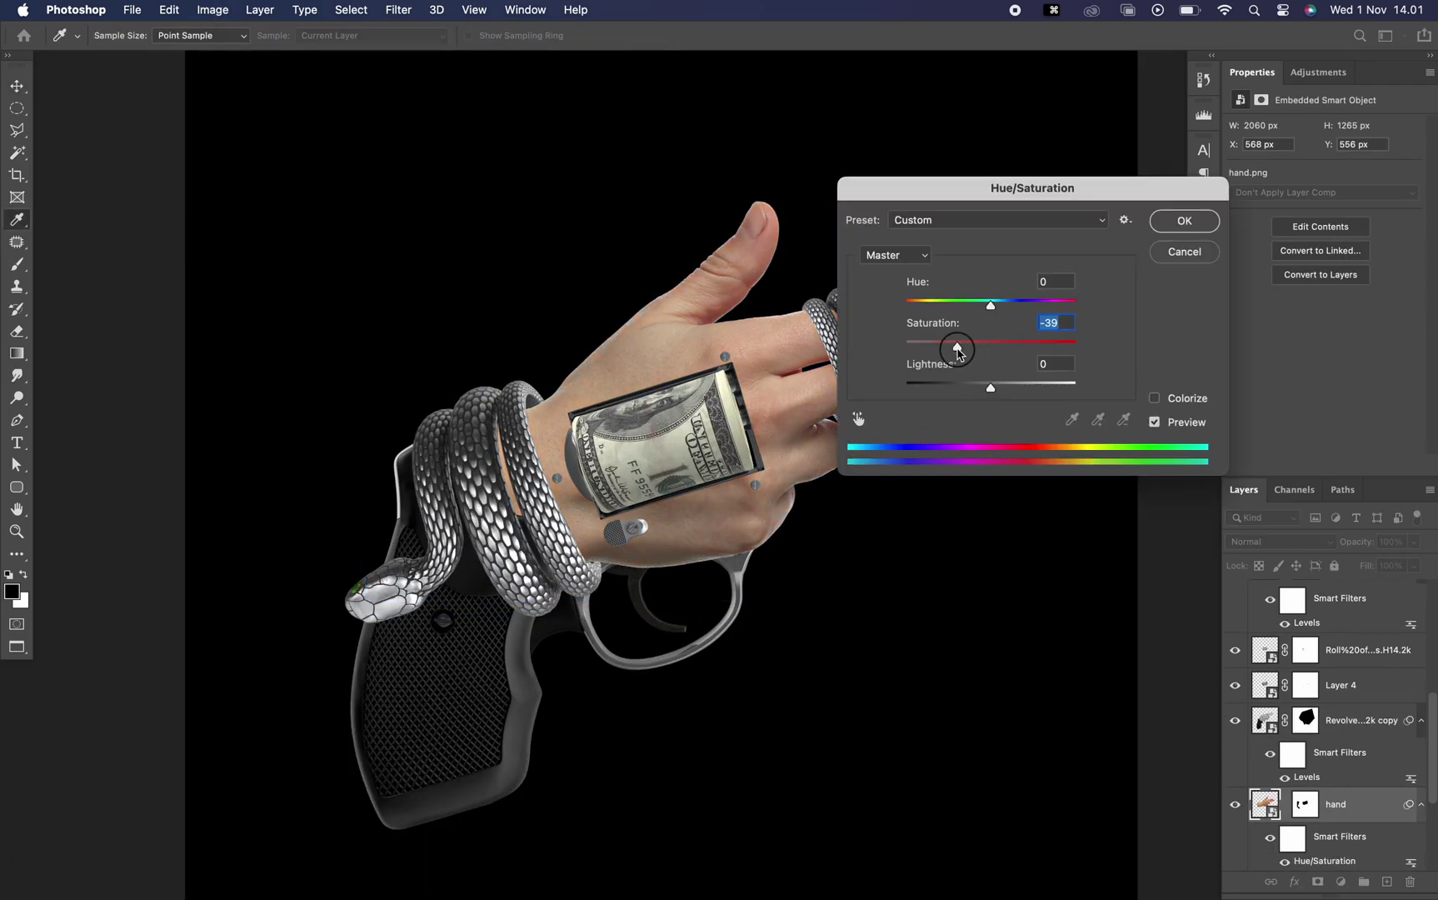
key(Return)
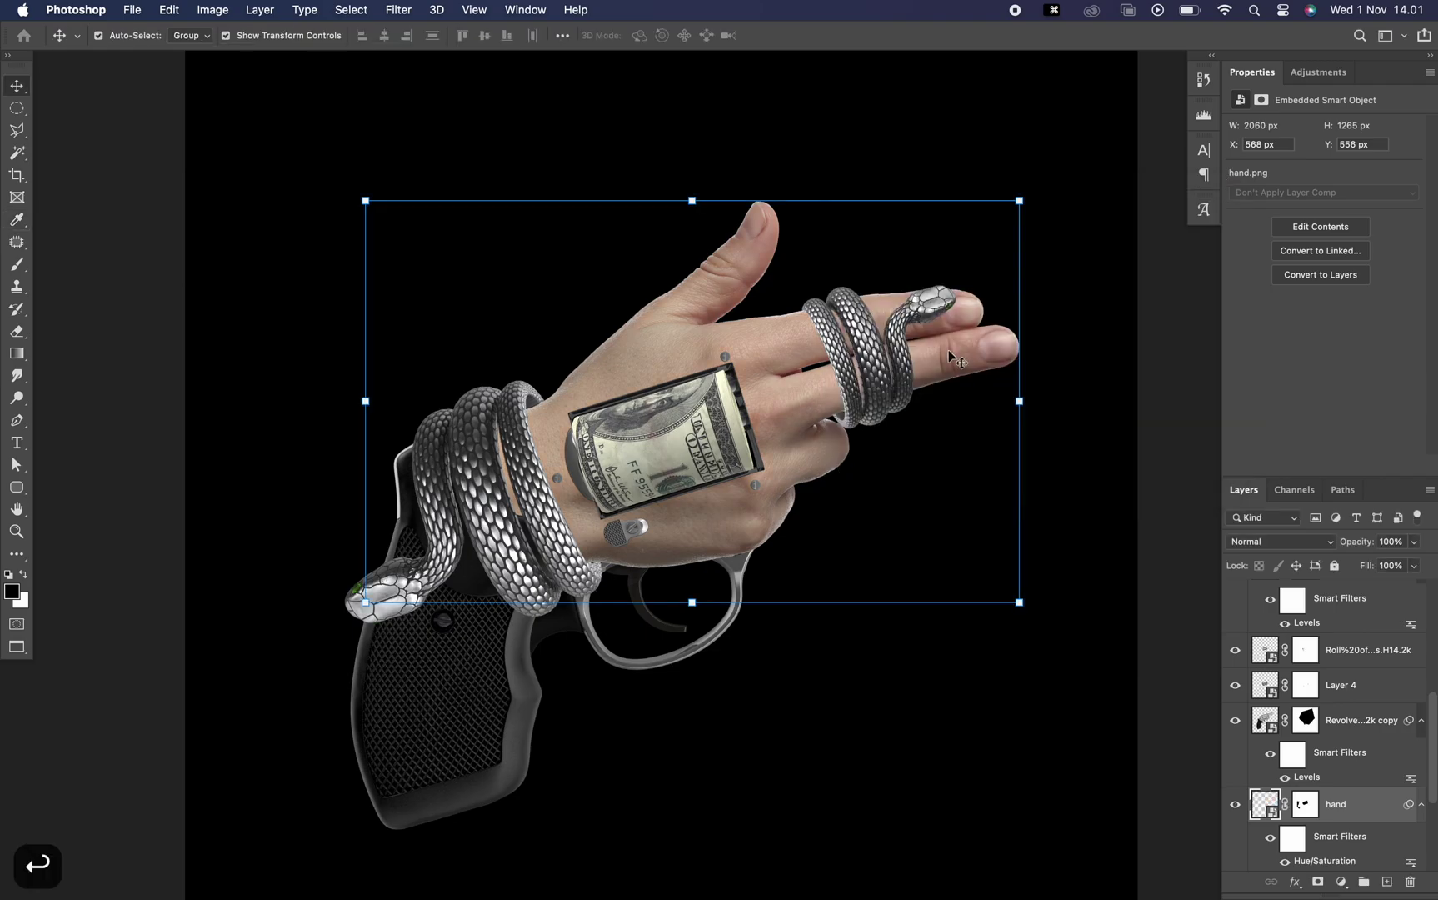
key(super+l)
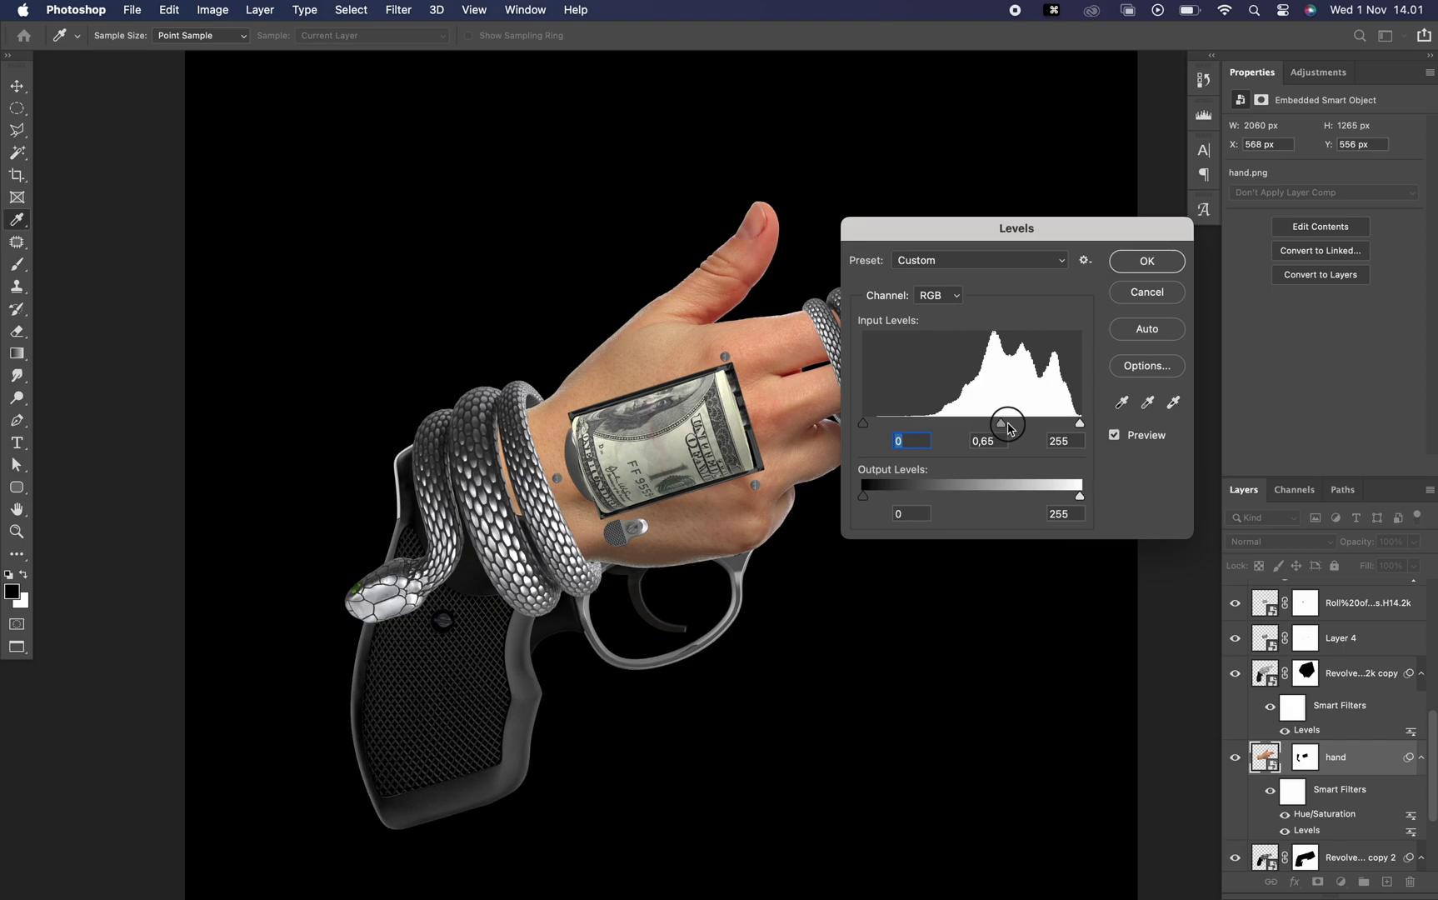
drag(1009, 425, 1019, 425)
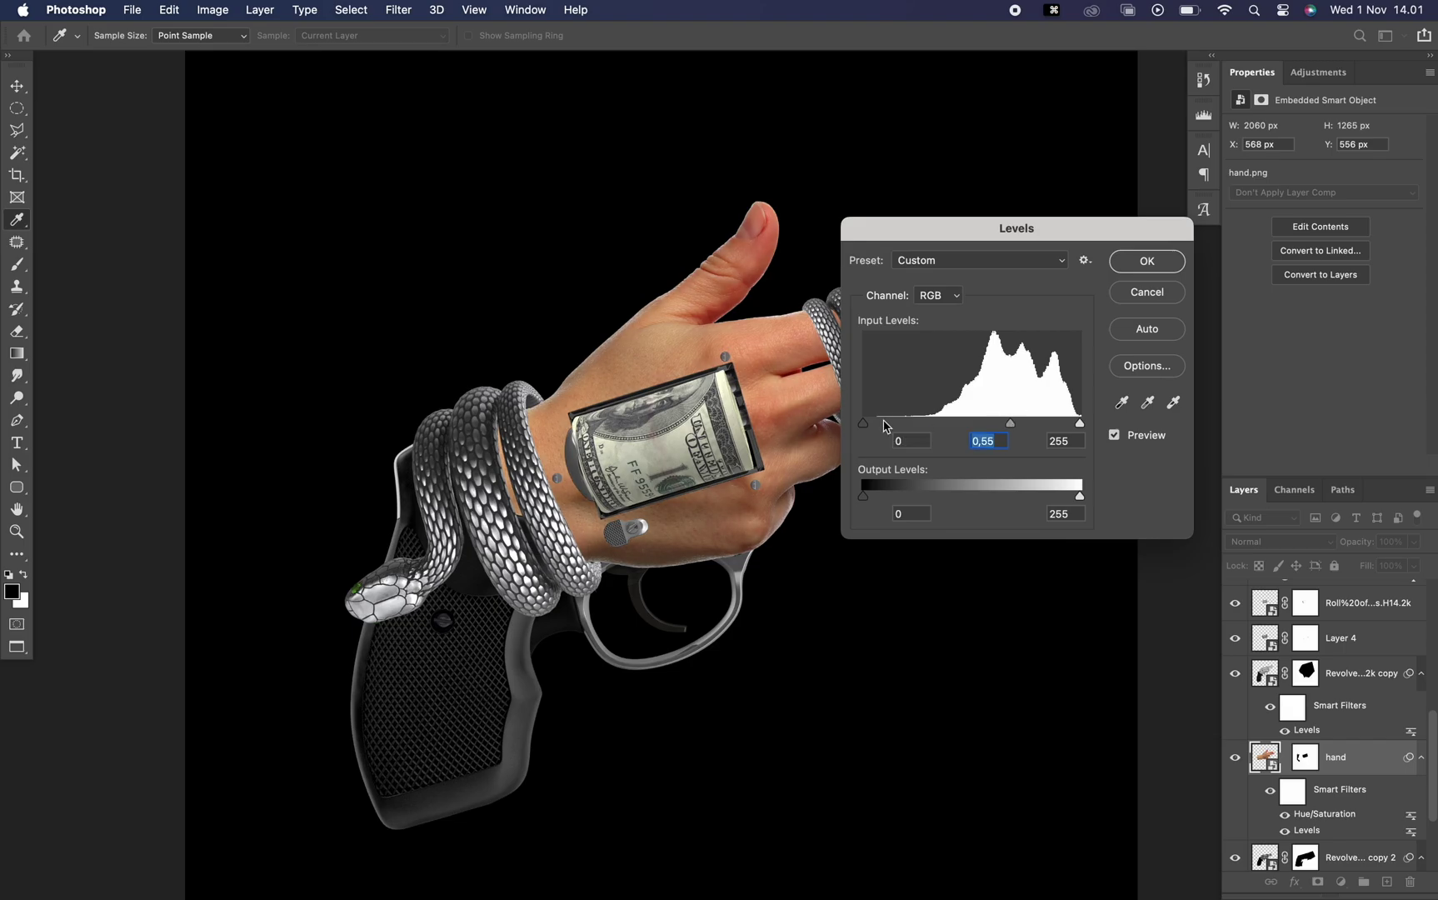
click(1138, 277)
super+click(662, 441)
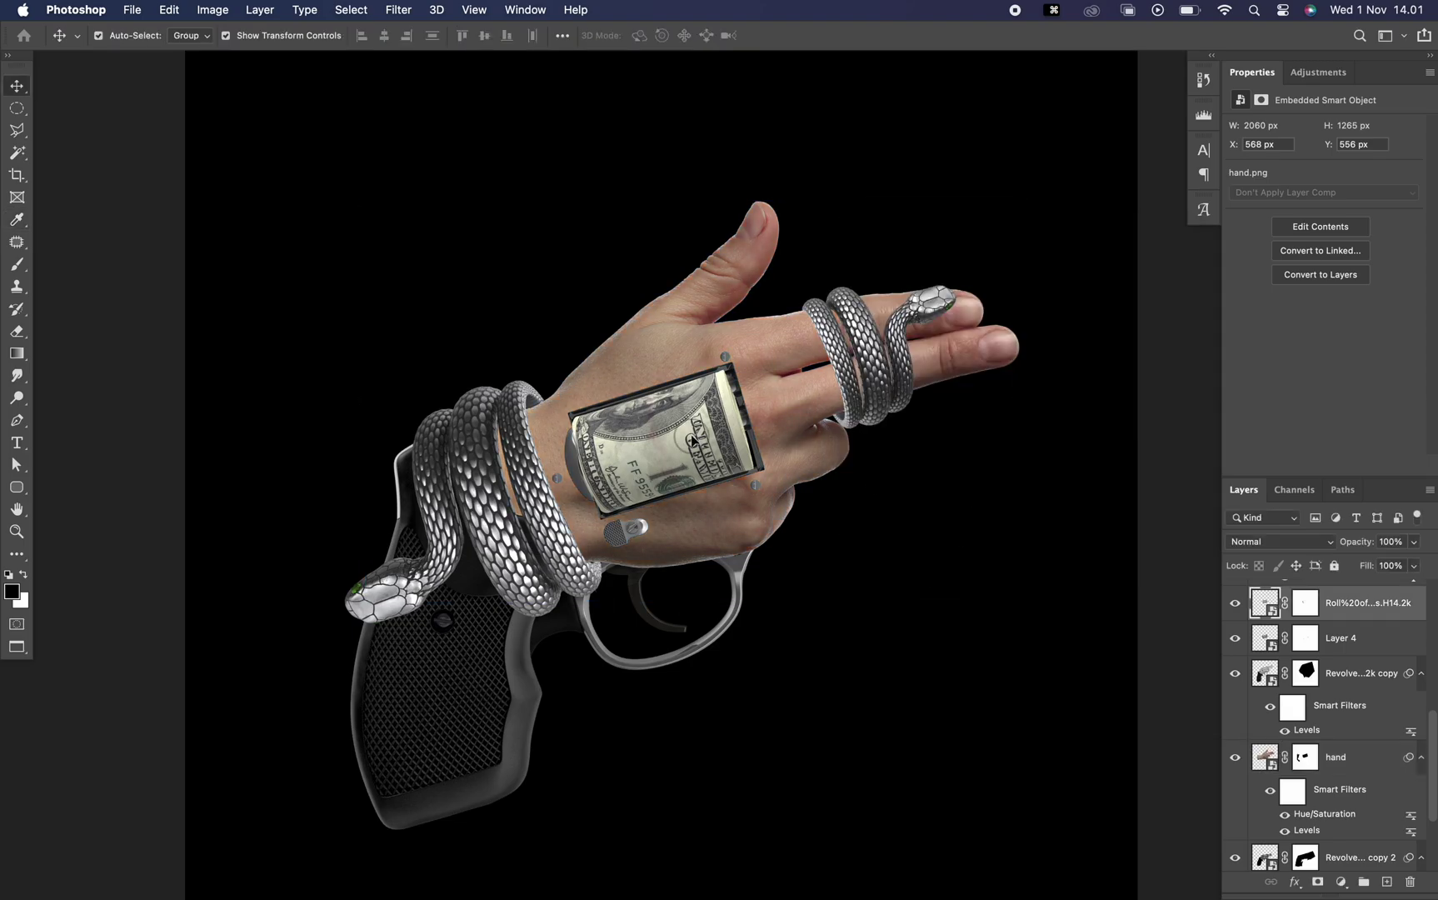
Apply Levels midtone adjustments to the money roll, latch and screw layers.
key(super+l)
drag(972, 423, 985, 424)
key(Return)
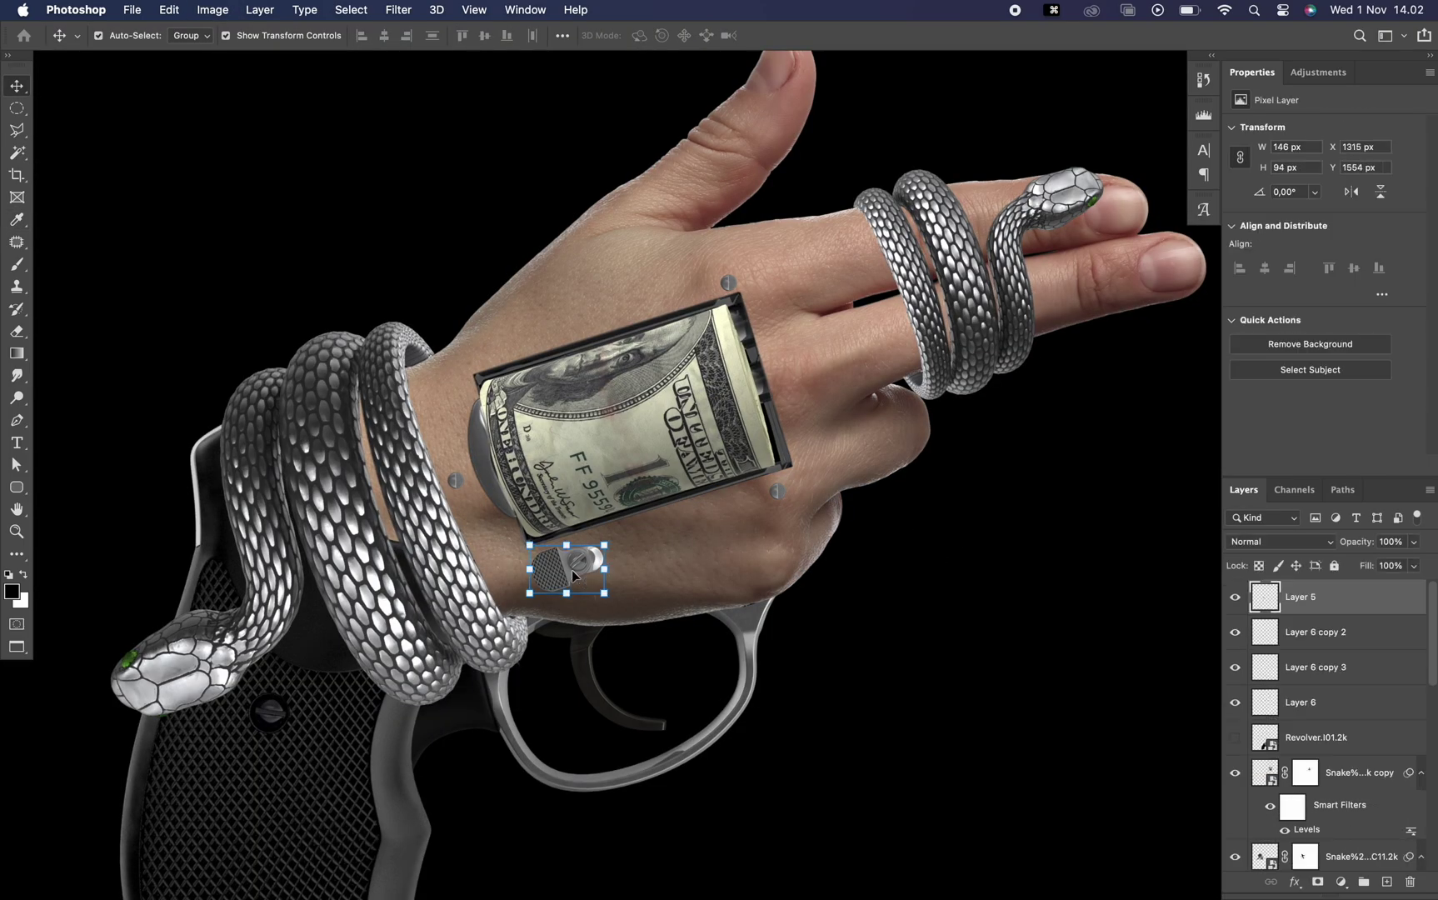
key(super+l)
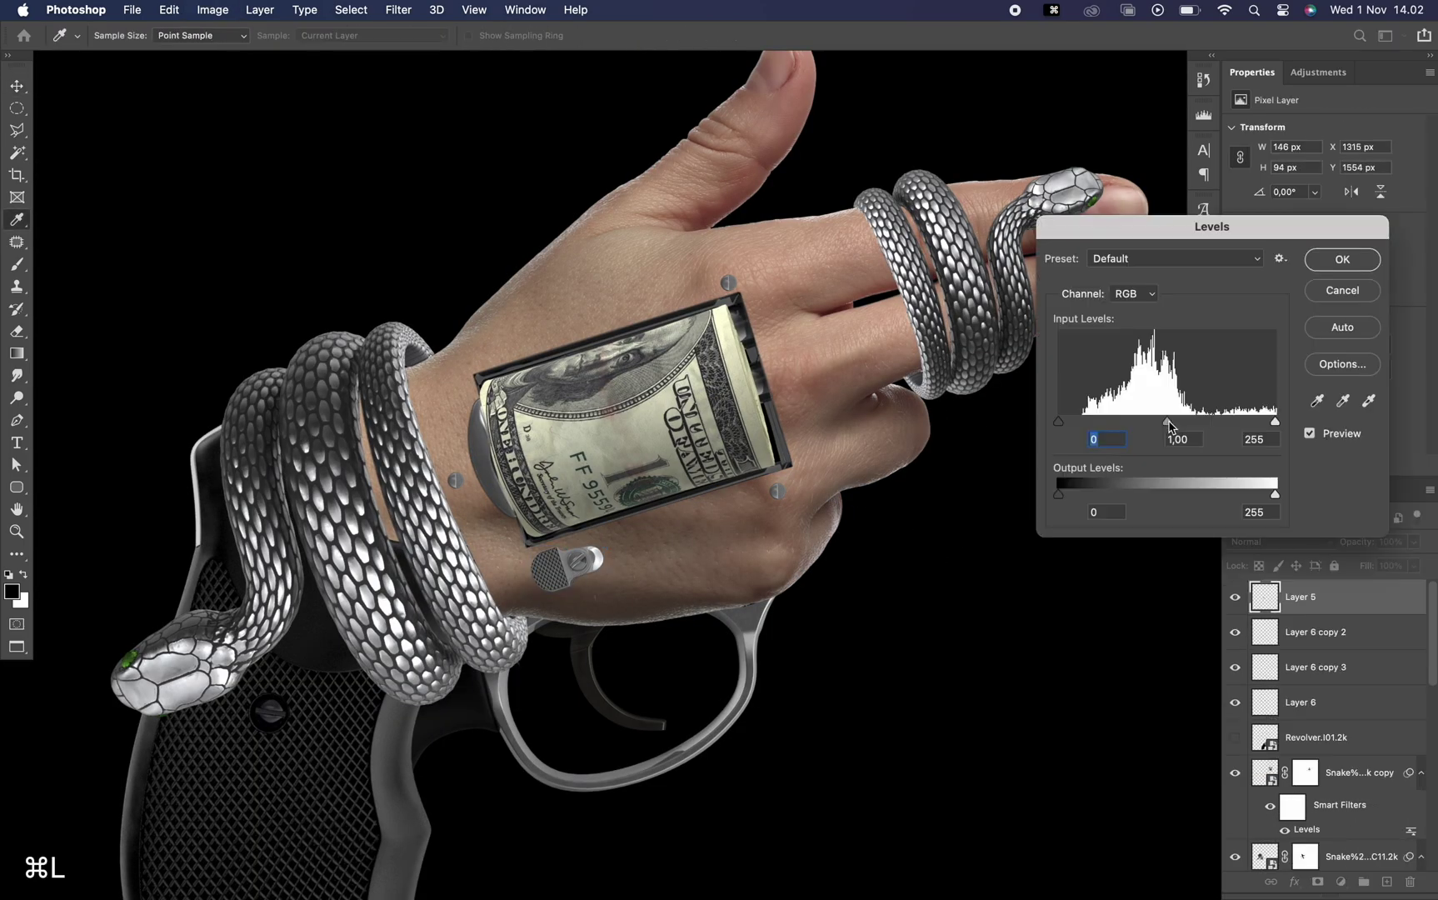
key(Return)
super+click(460, 476)
key(super+l)
drag(1166, 423, 1187, 422)
key(Return)
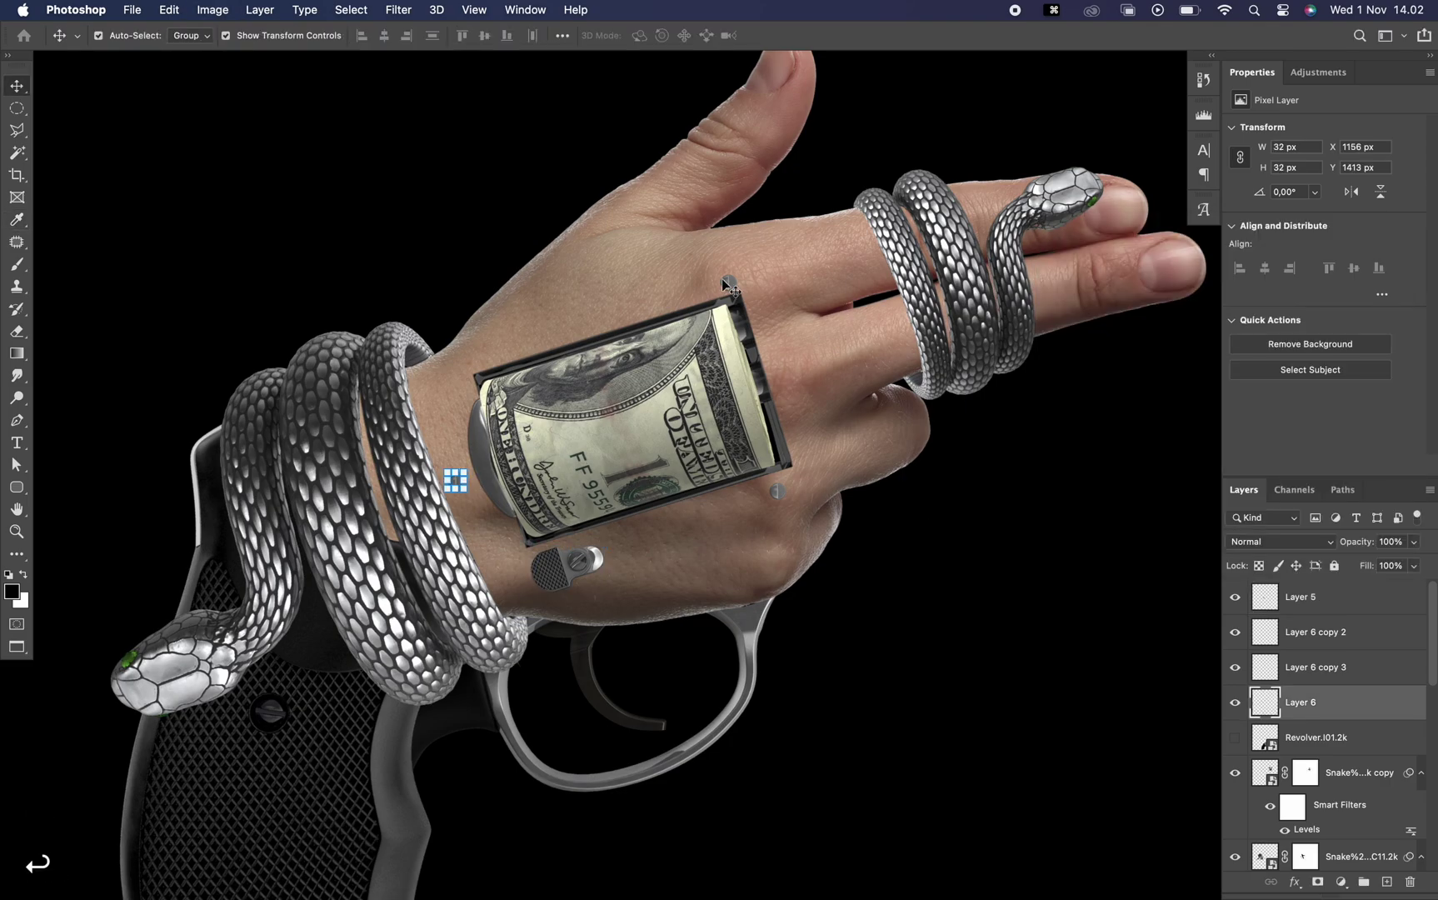
Darken the remaining screws, including Layer 6 copy 3, with Levels and nudge Layer 5's dark dot.
super+click(459, 476)
key(super+l)
super+click(778, 492)
key(super+l)
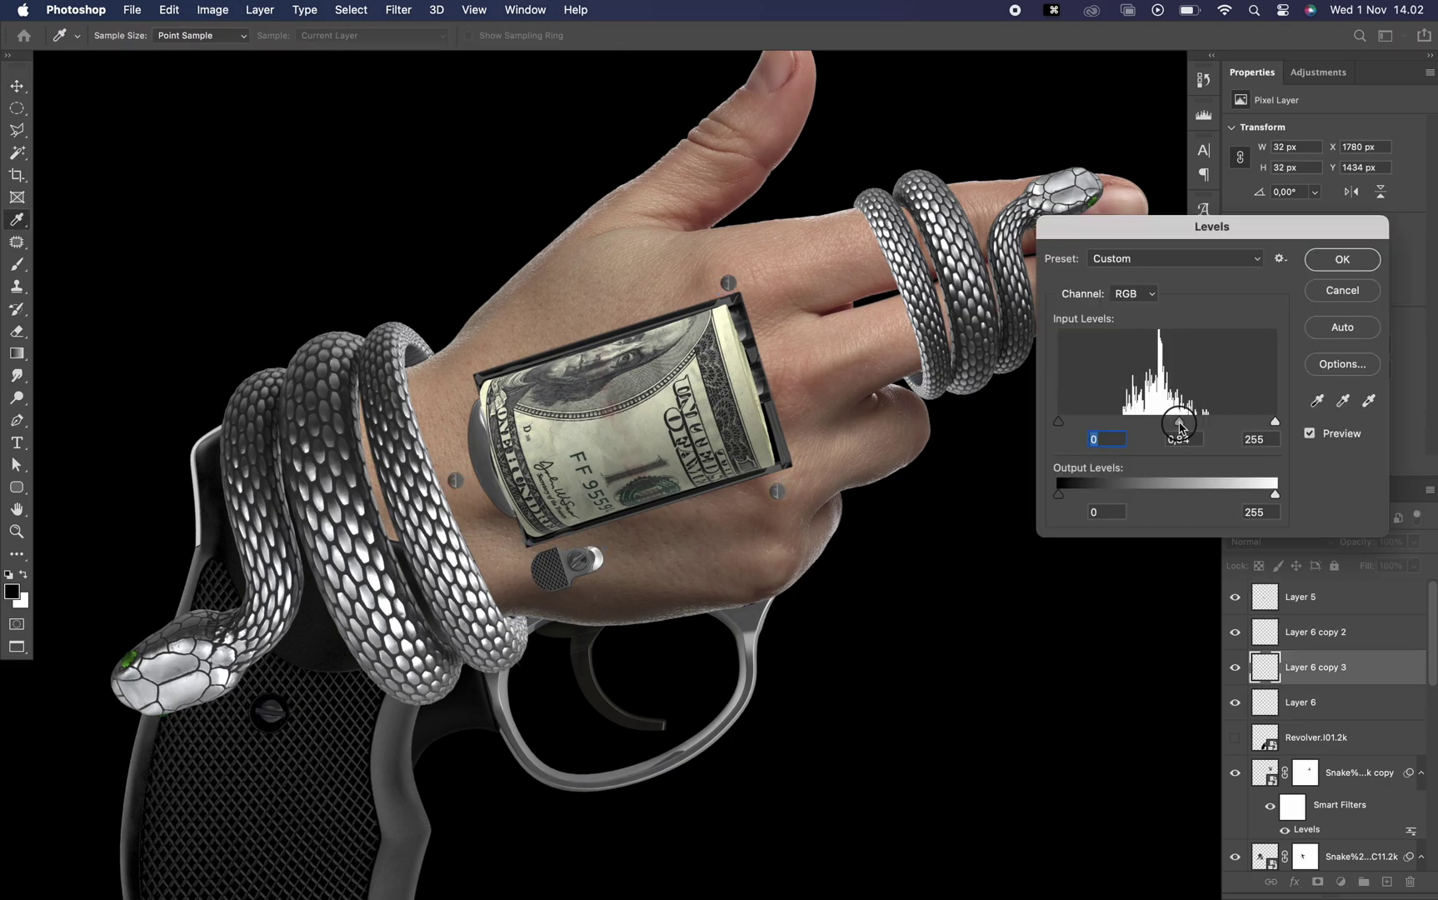
key(Return)
drag(607, 356, 614, 361)
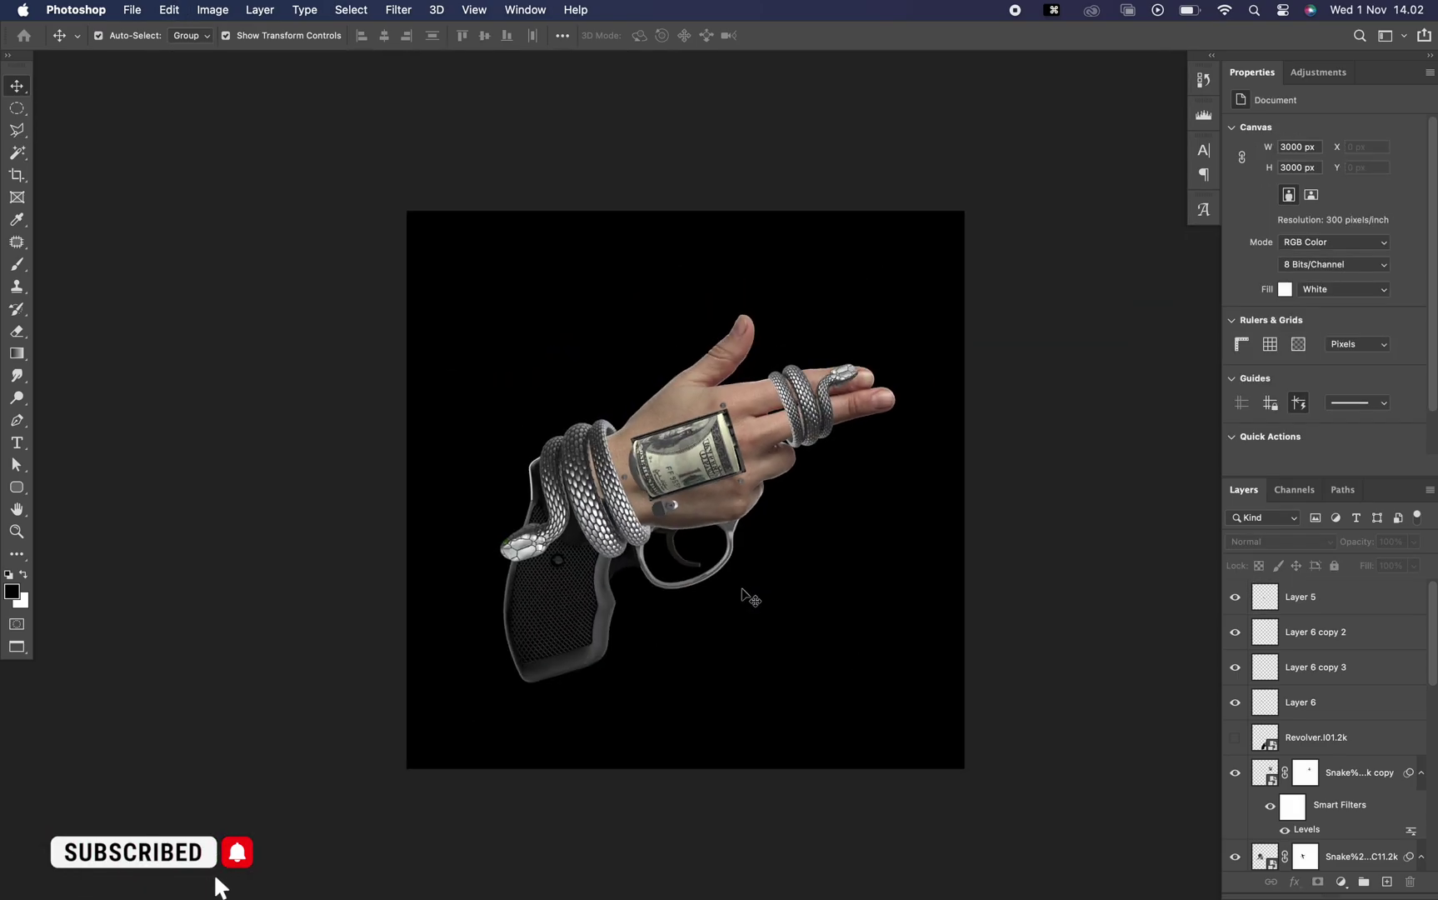
Brighten the dollar roll's midtones with a Levels adjustment.
scroll(667, 575, up, 8)
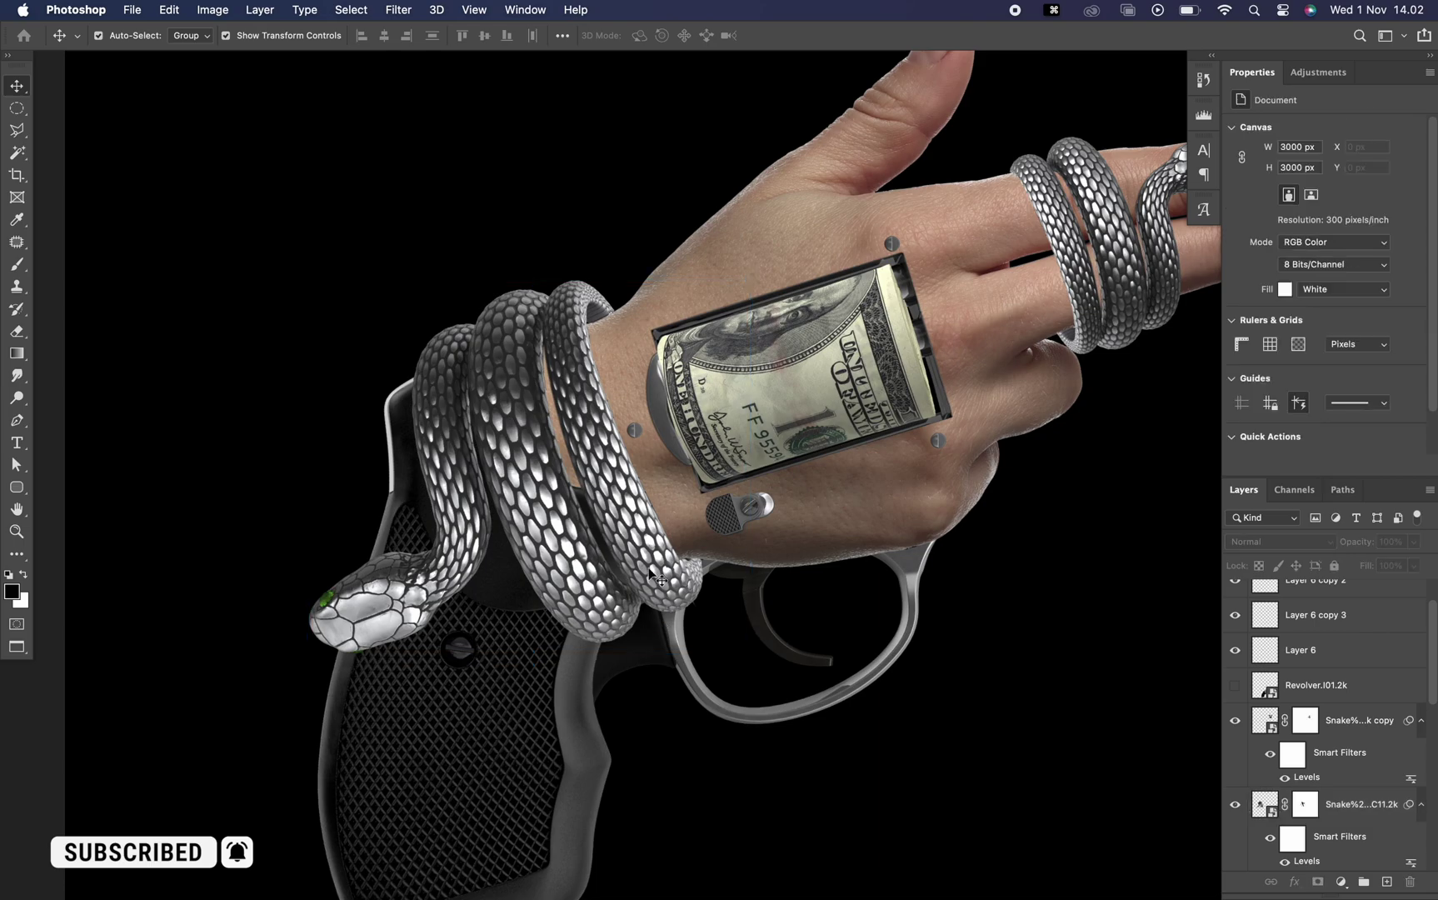
click(800, 400)
key(super+l)
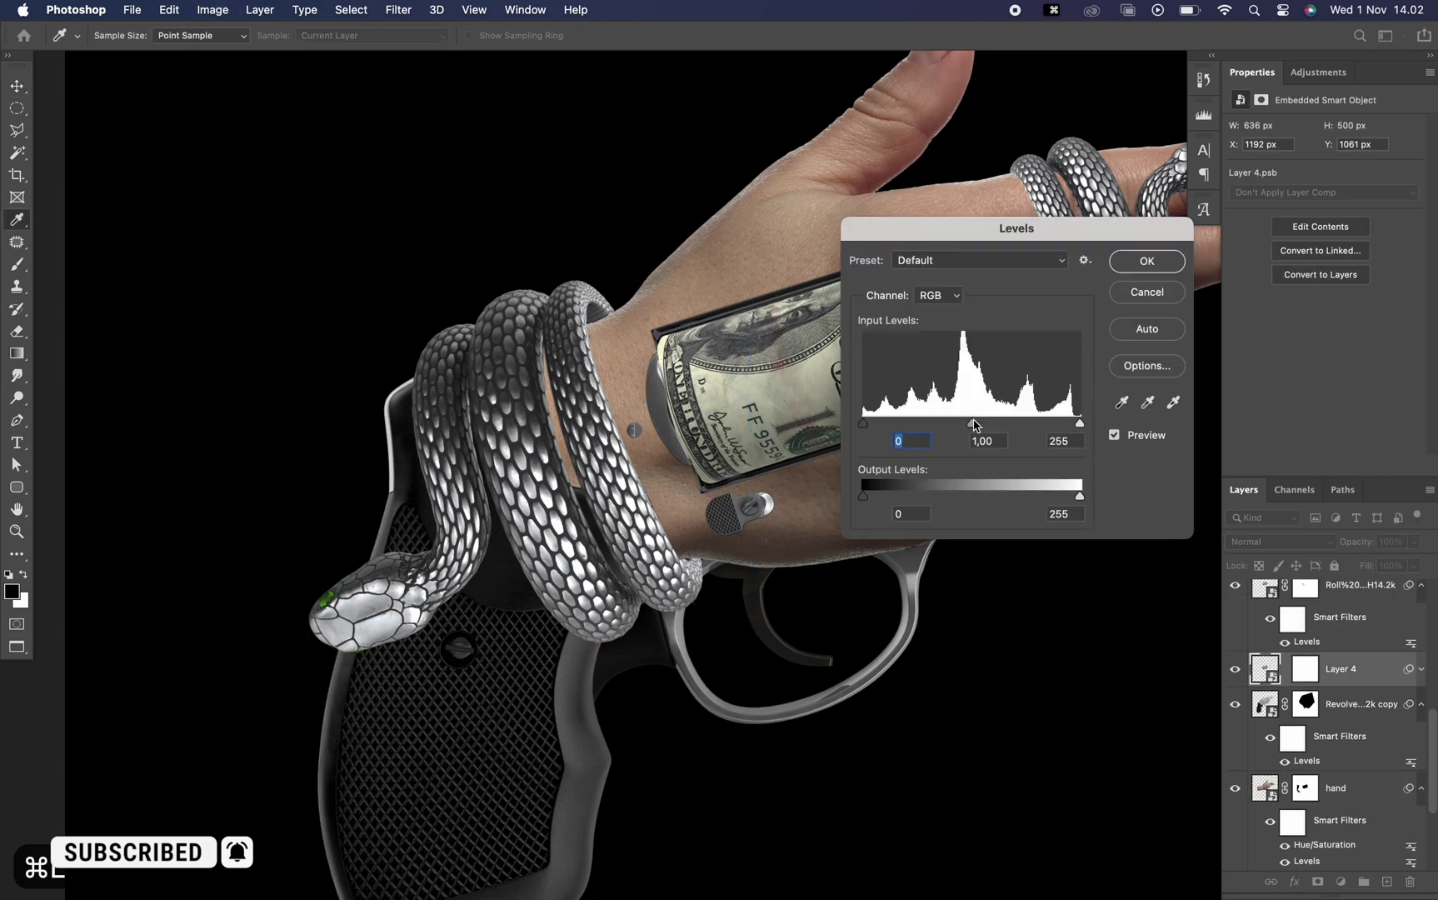
drag(979, 421, 988, 421)
key(Return)
Shift the money's hue to about -31 and its saturation to -11 with Hue/Saturation.
key(super+u)
drag(992, 303, 964, 303)
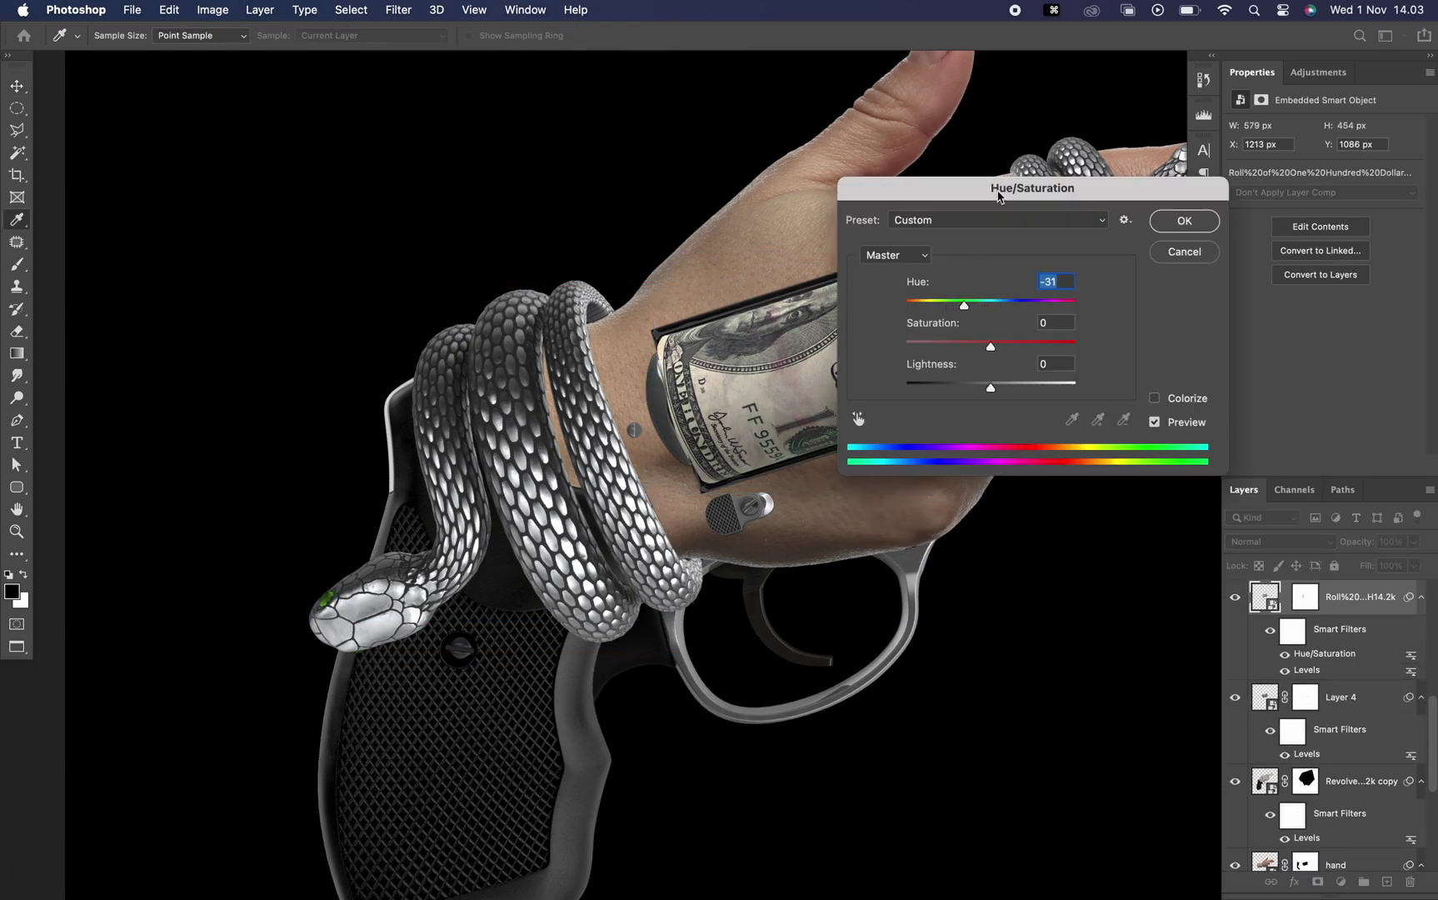
mouse_move(1199, 313)
mouse_down()
mouse_move(1216, 312)
mouse_move(1207, 351)
mouse_move(1199, 312)
mouse_up()
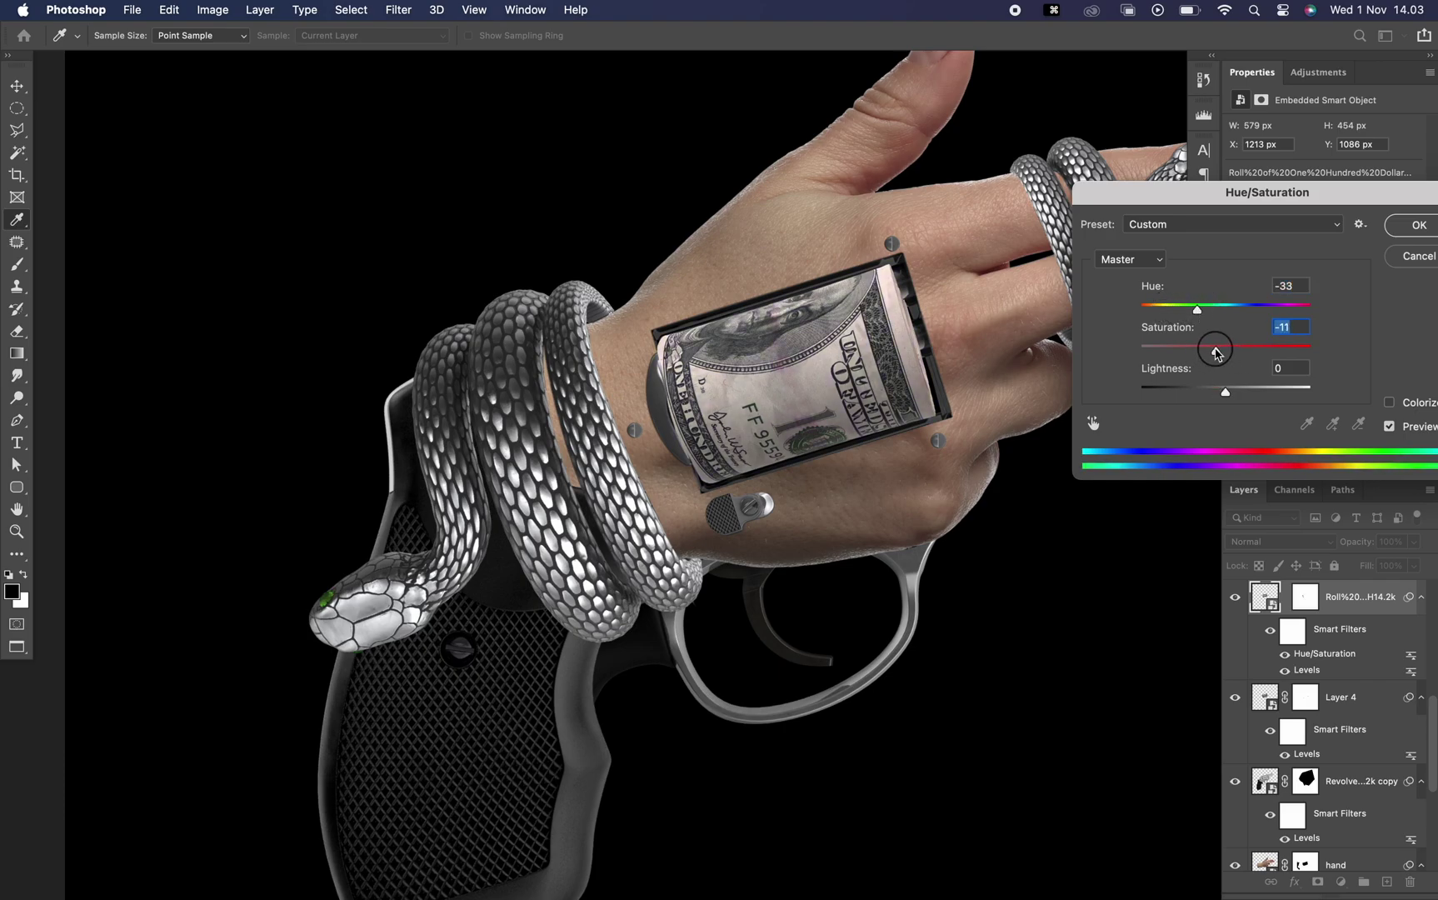
click(1417, 225)
key(super+minus)
key(super+minus)
key(super+minus)
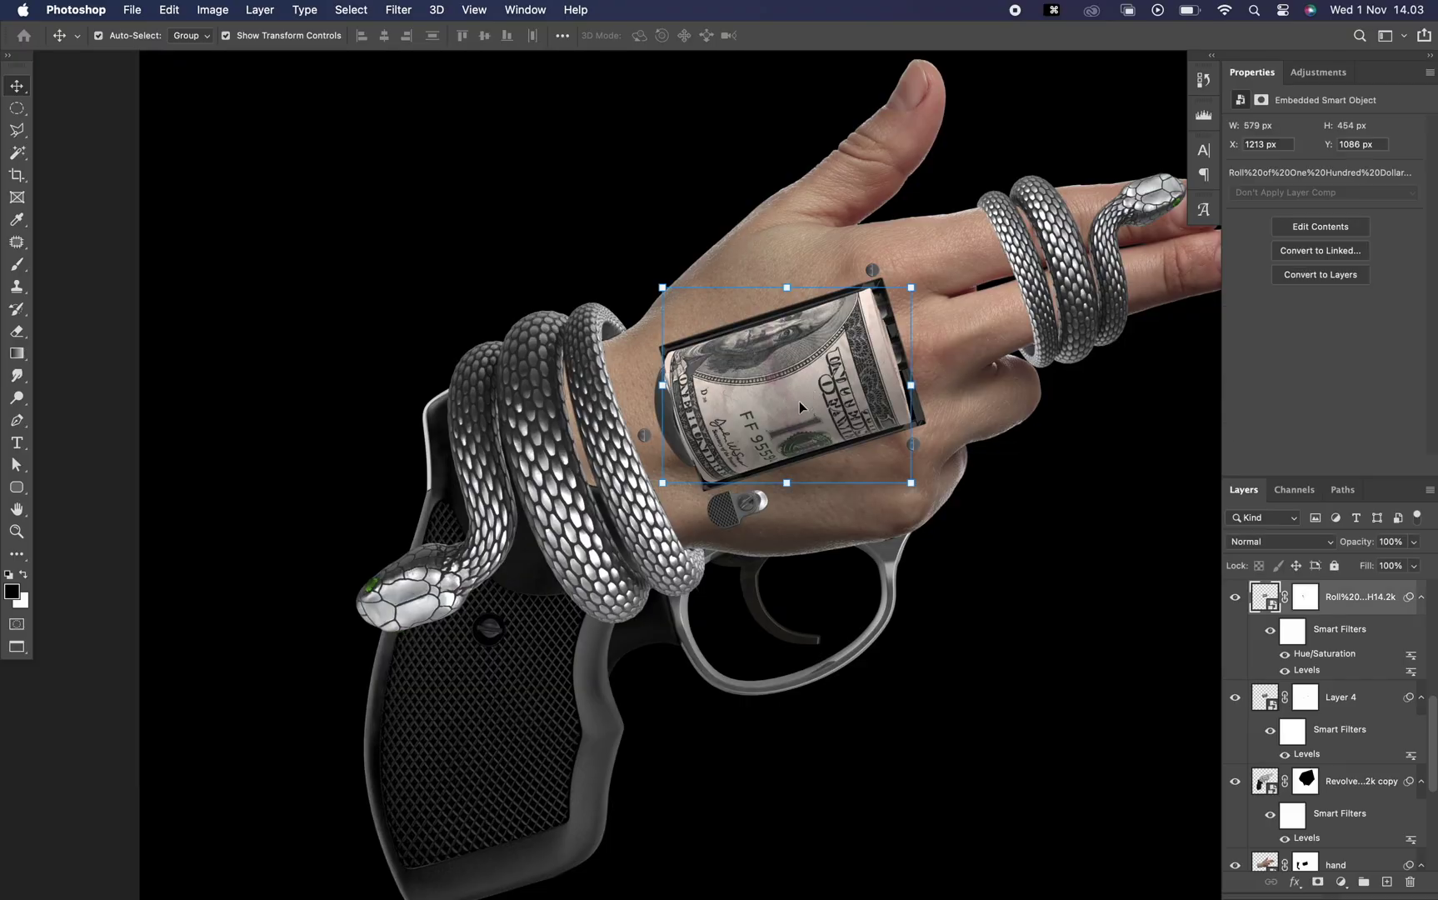
Add a new layer named 'shadow' above the hand layer.
click(1027, 621)
click(1342, 865)
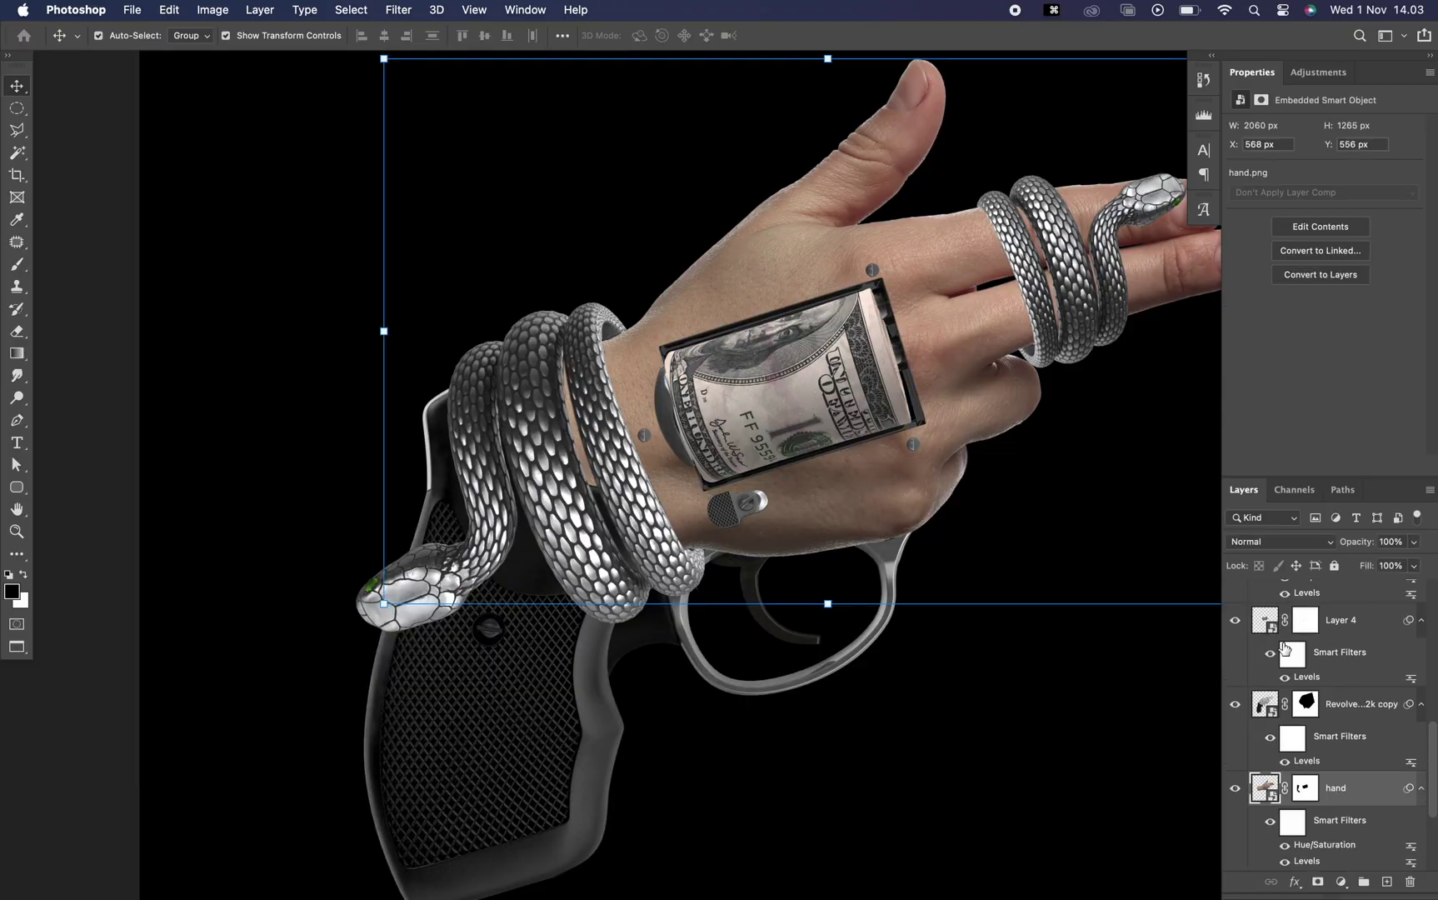
click(1387, 880)
double_click(1305, 787)
text(shadow)
key(Return)
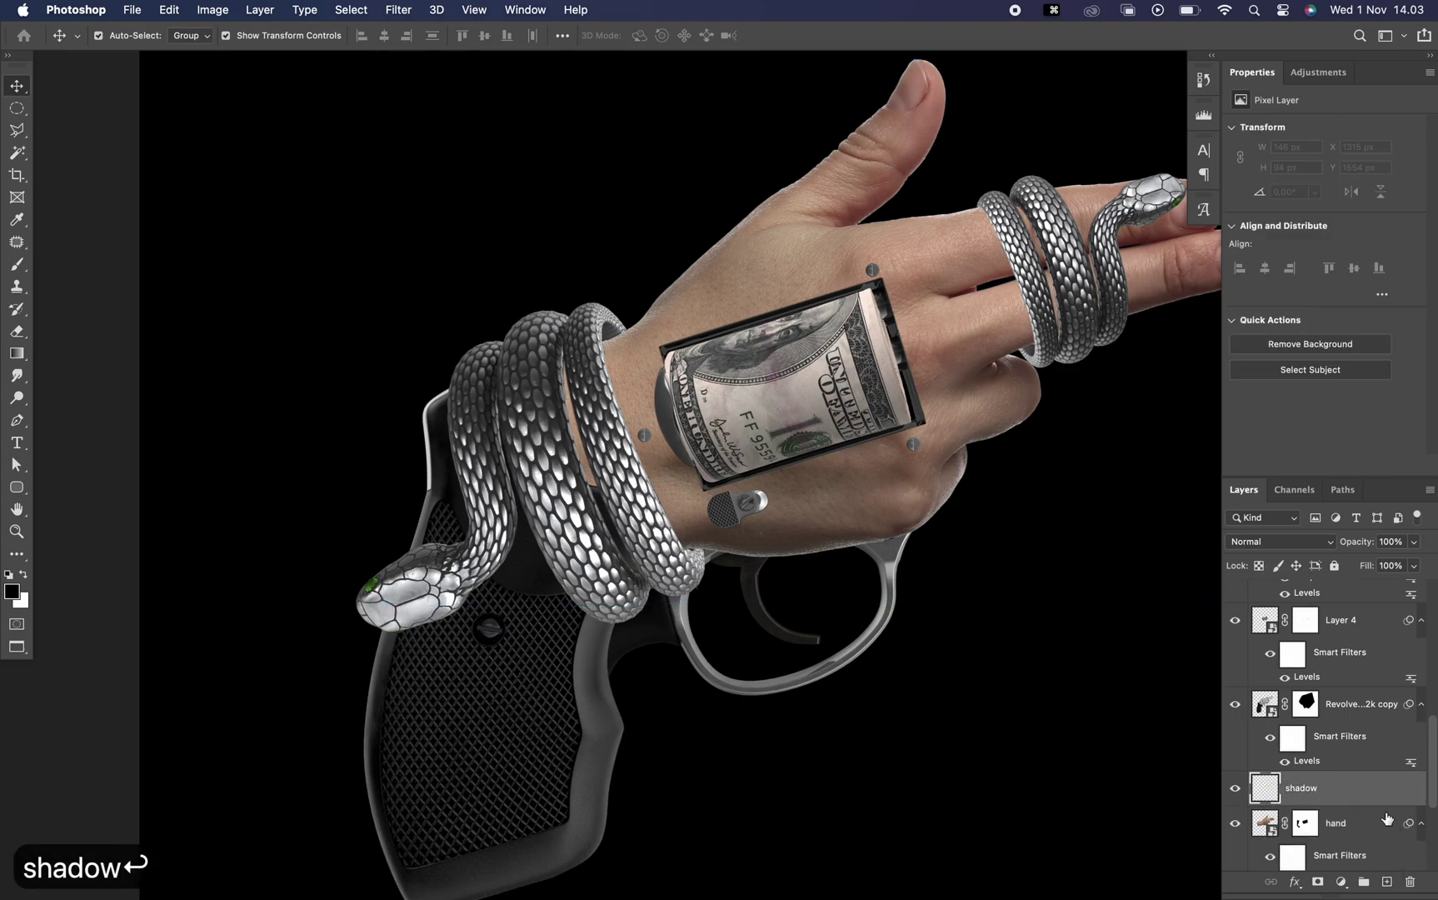
Paint soft shadow along the snake coil's edge on the hand and erase the excess.
key(b)
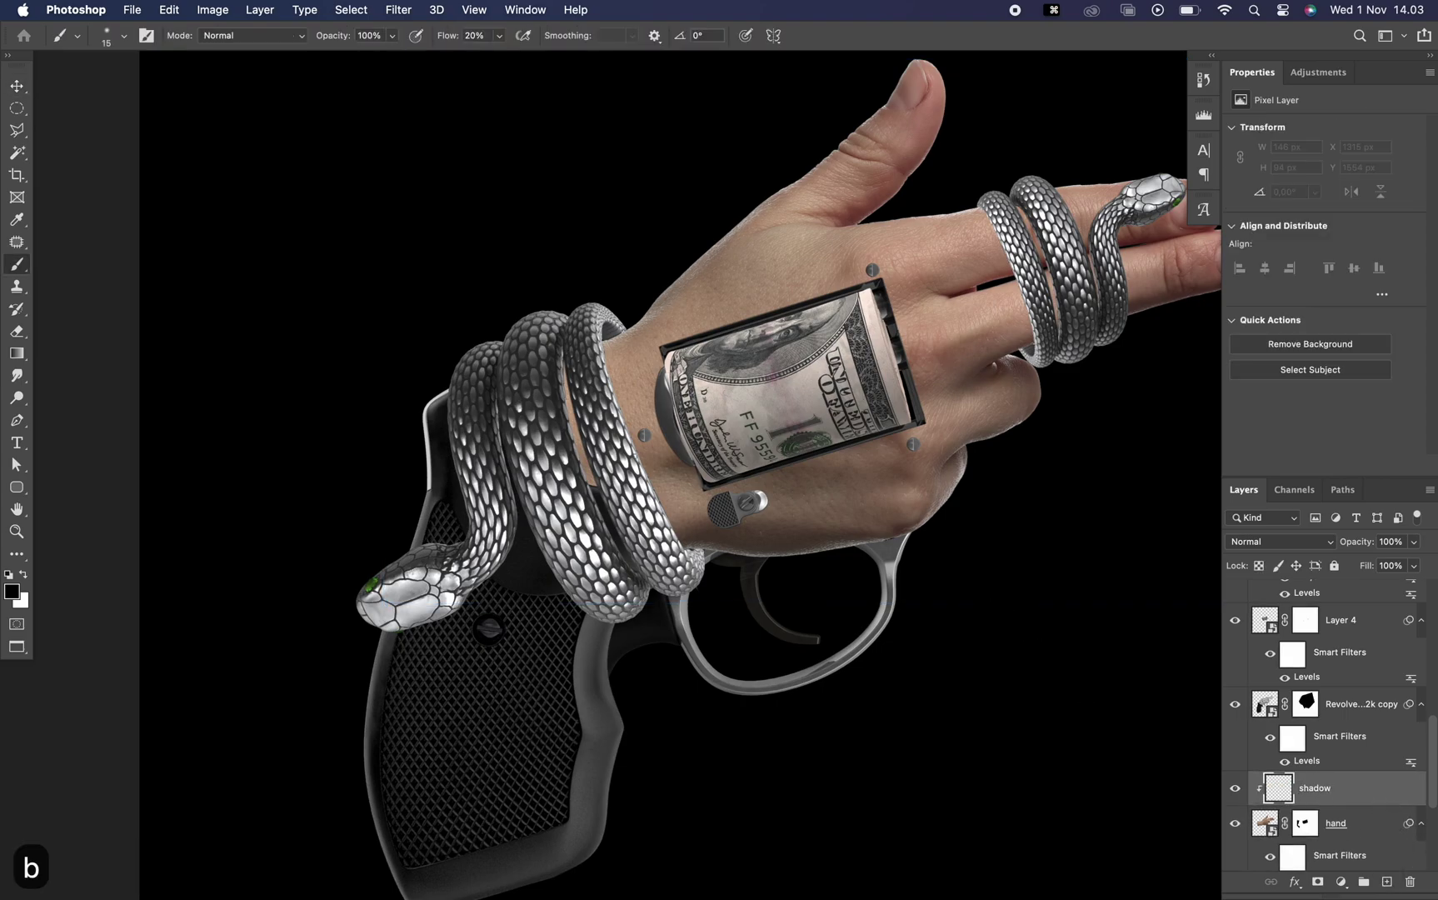
scroll(720, 474, up, 3)
key(bracketright)
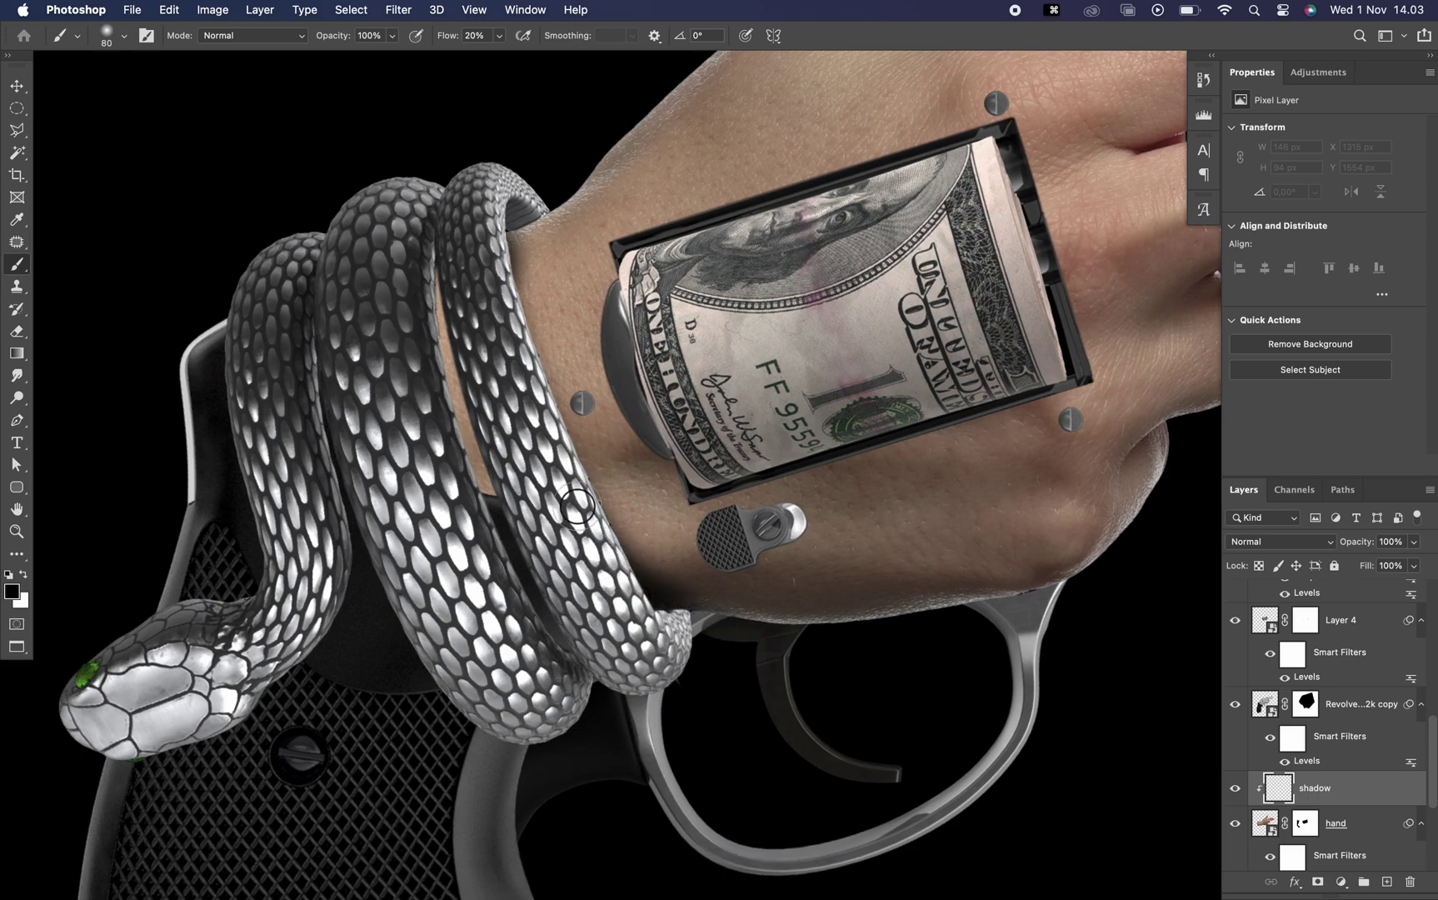
drag(482, 211, 545, 406)
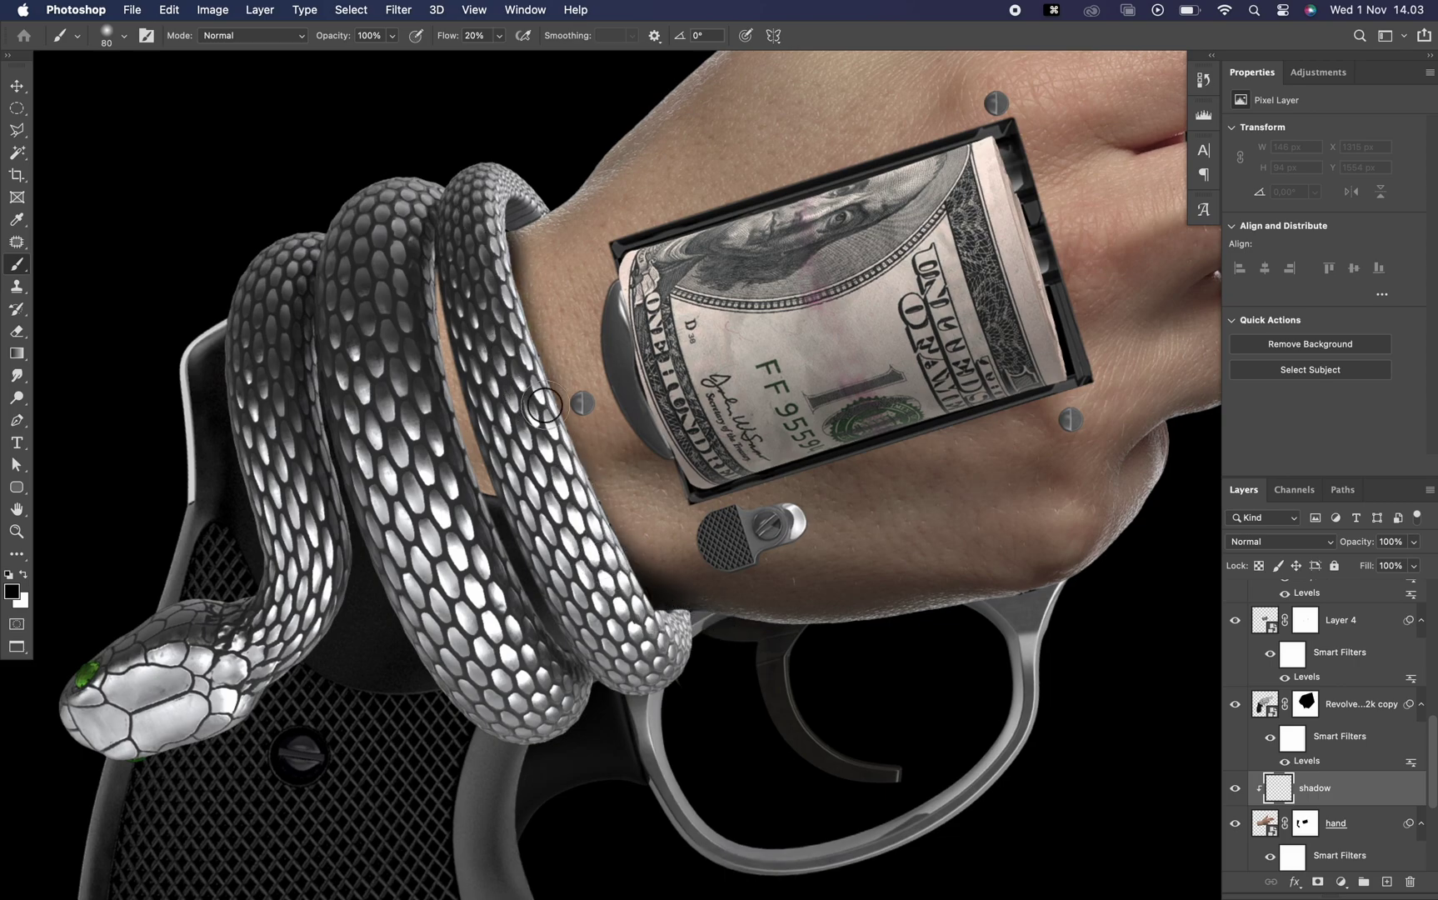
mouse_move(421, 257)
mouse_down()
mouse_move(475, 505)
mouse_move(541, 325)
mouse_up()
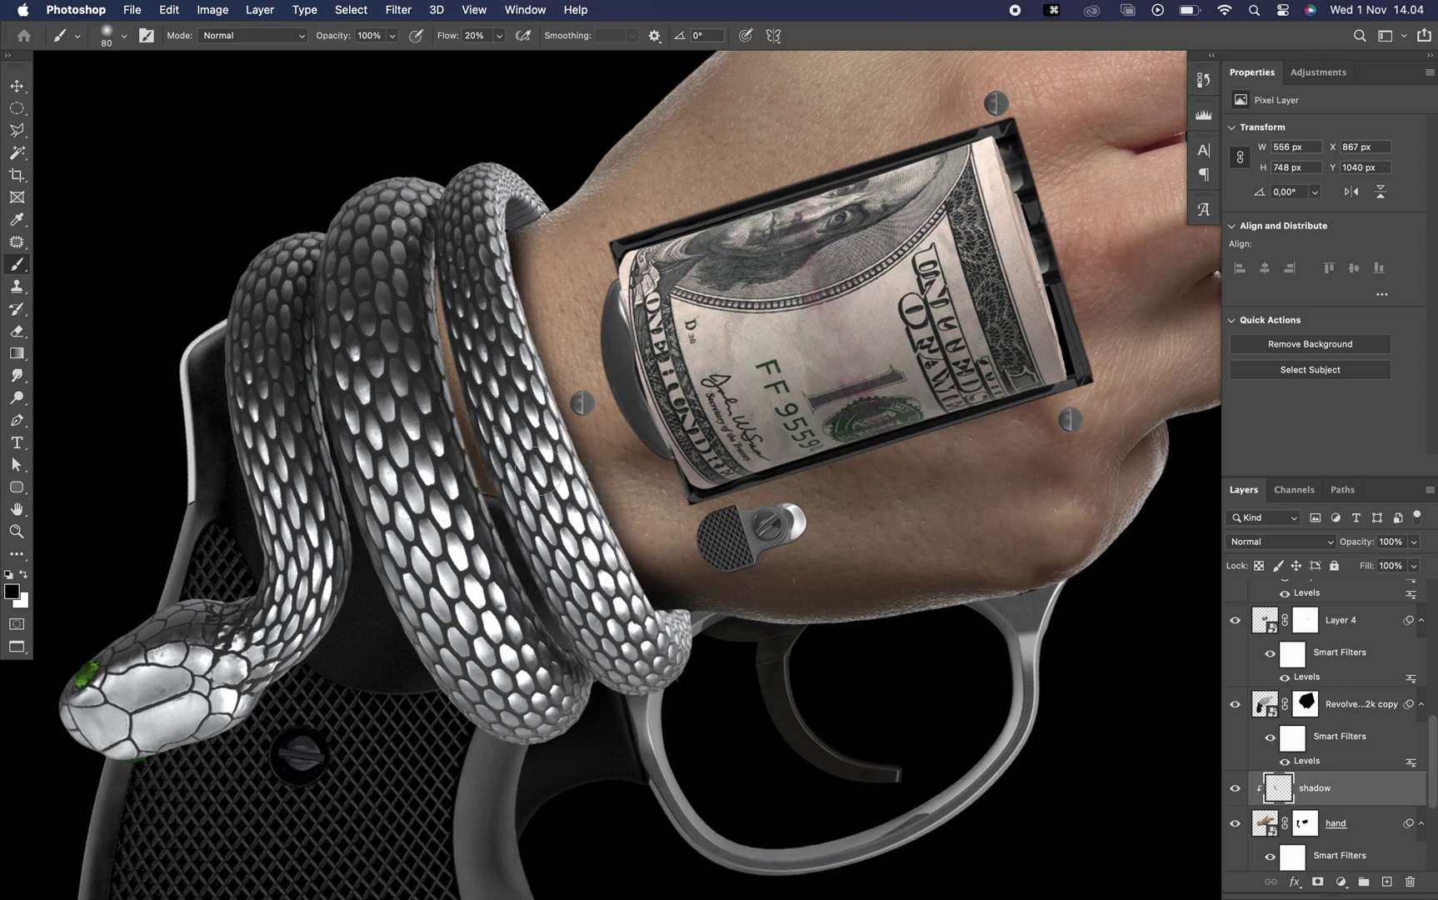
key(e)
key(bracketright)
key(bracketright)
key(bracketright)
mouse_move(529, 221)
mouse_down()
mouse_move(534, 320)
mouse_move(525, 250)
mouse_move(508, 342)
mouse_up()
Paint shadow where the finger snake's coil meets the hand.
scroll(722, 474, down, 2)
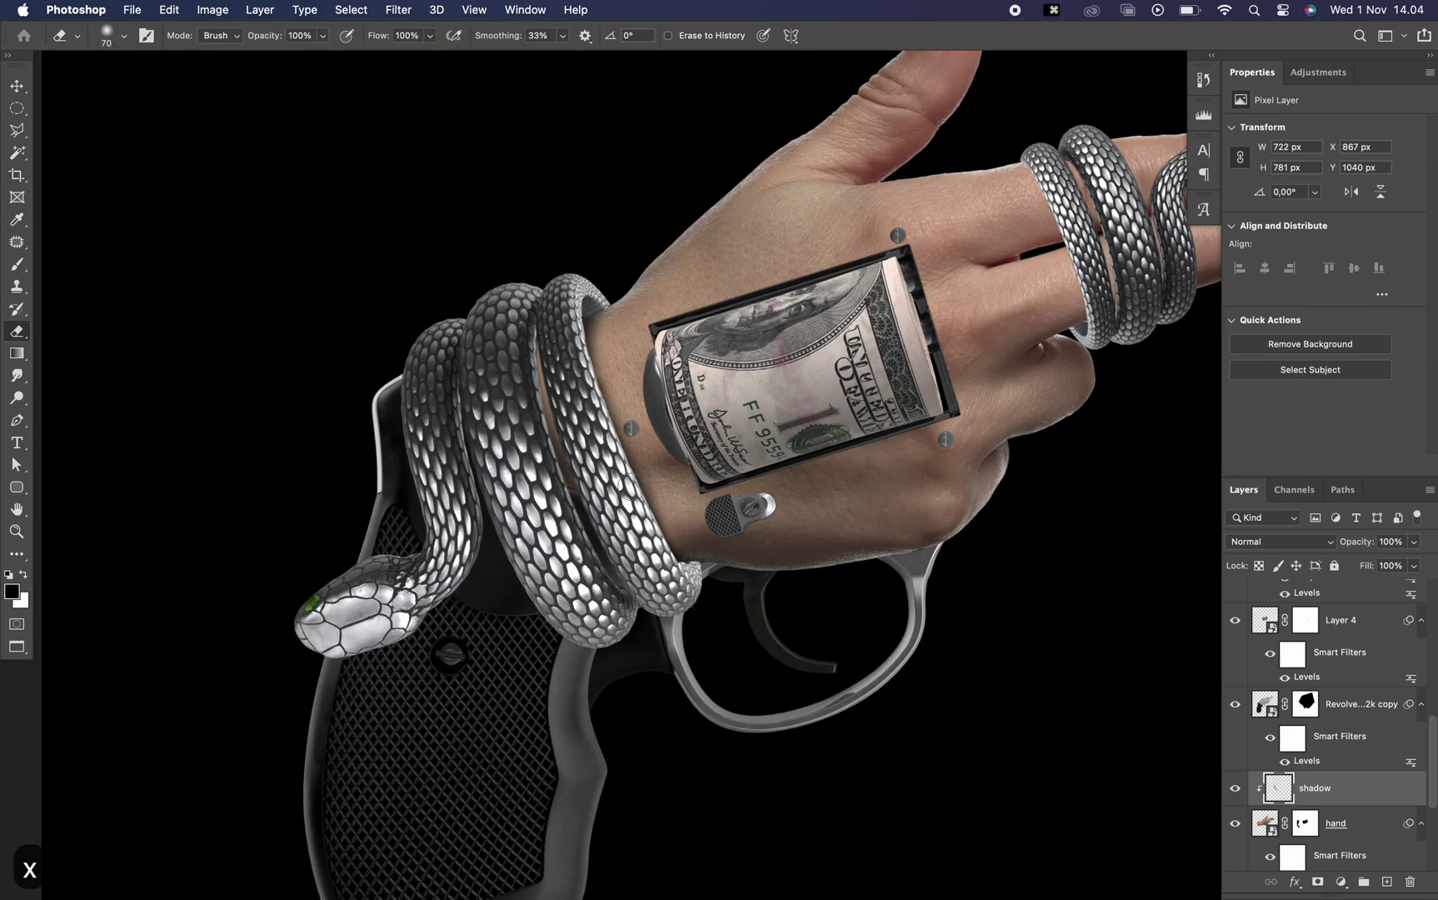
key(x)
scroll(833, 437, right, 5)
scroll(834, 438, up, 4)
key(b)
drag(768, 363, 806, 426)
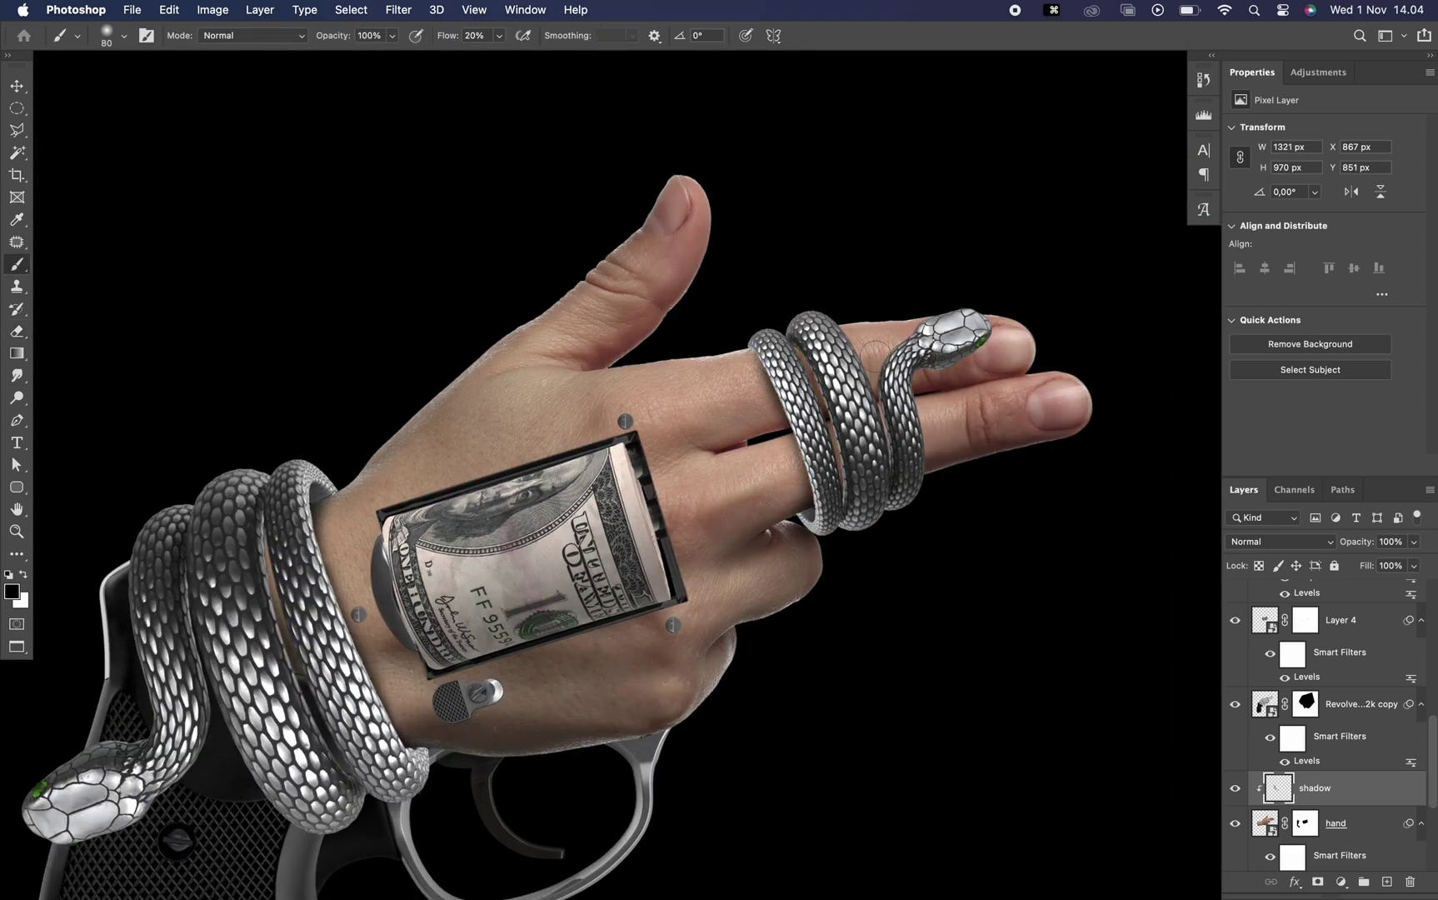
Add a 'shadow' layer clipped to the dollar roll layer.
key(super+0)
key(v)
scroll(754, 507, up, 3)
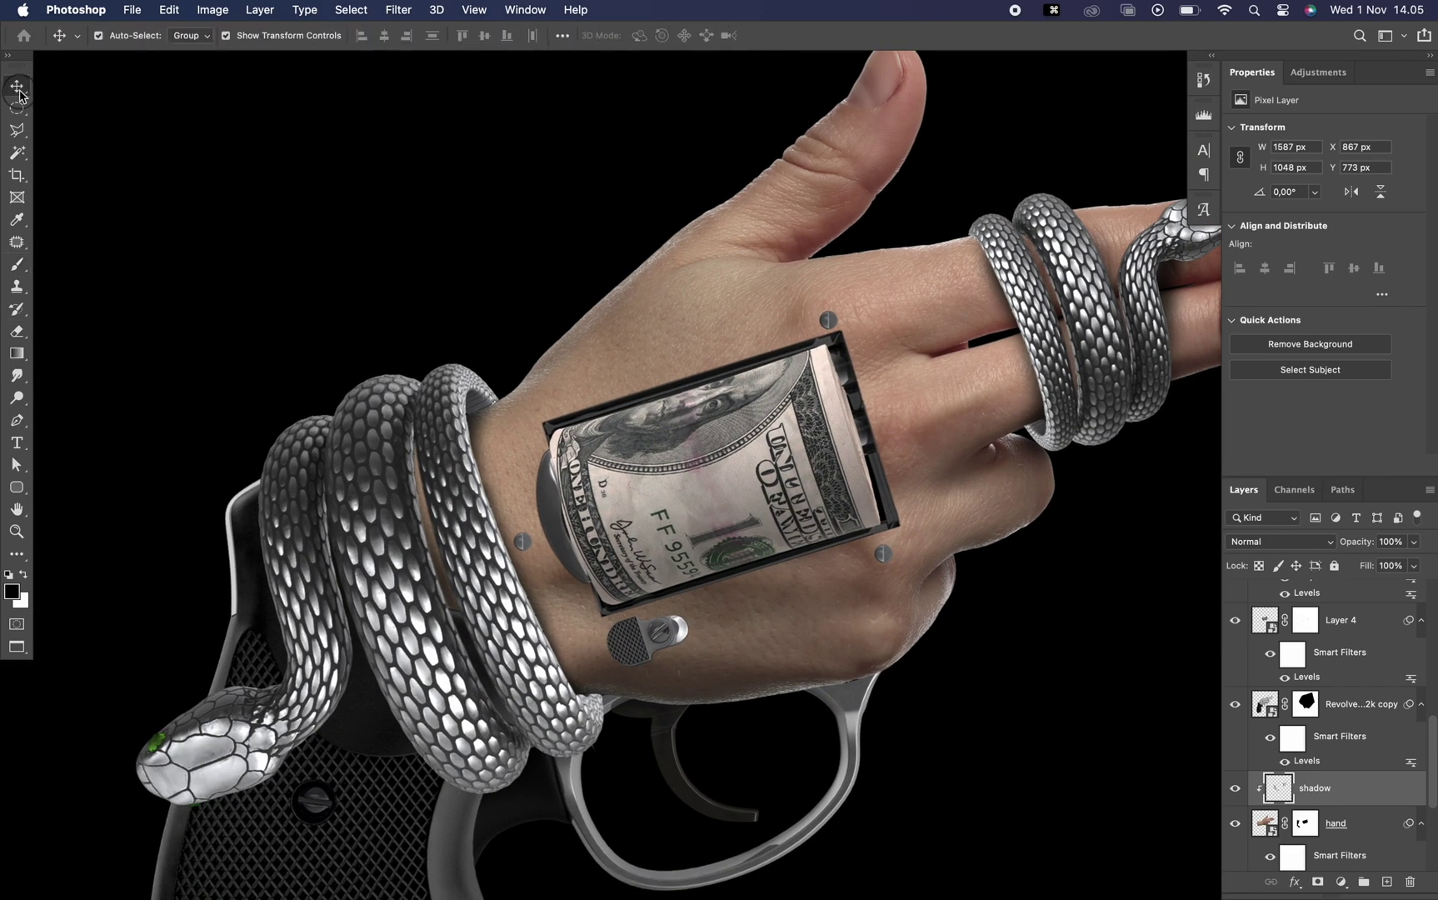
click(755, 506)
key(super+d)
double_click(1307, 600)
key(Escape)
text(shadow)
key(Return)
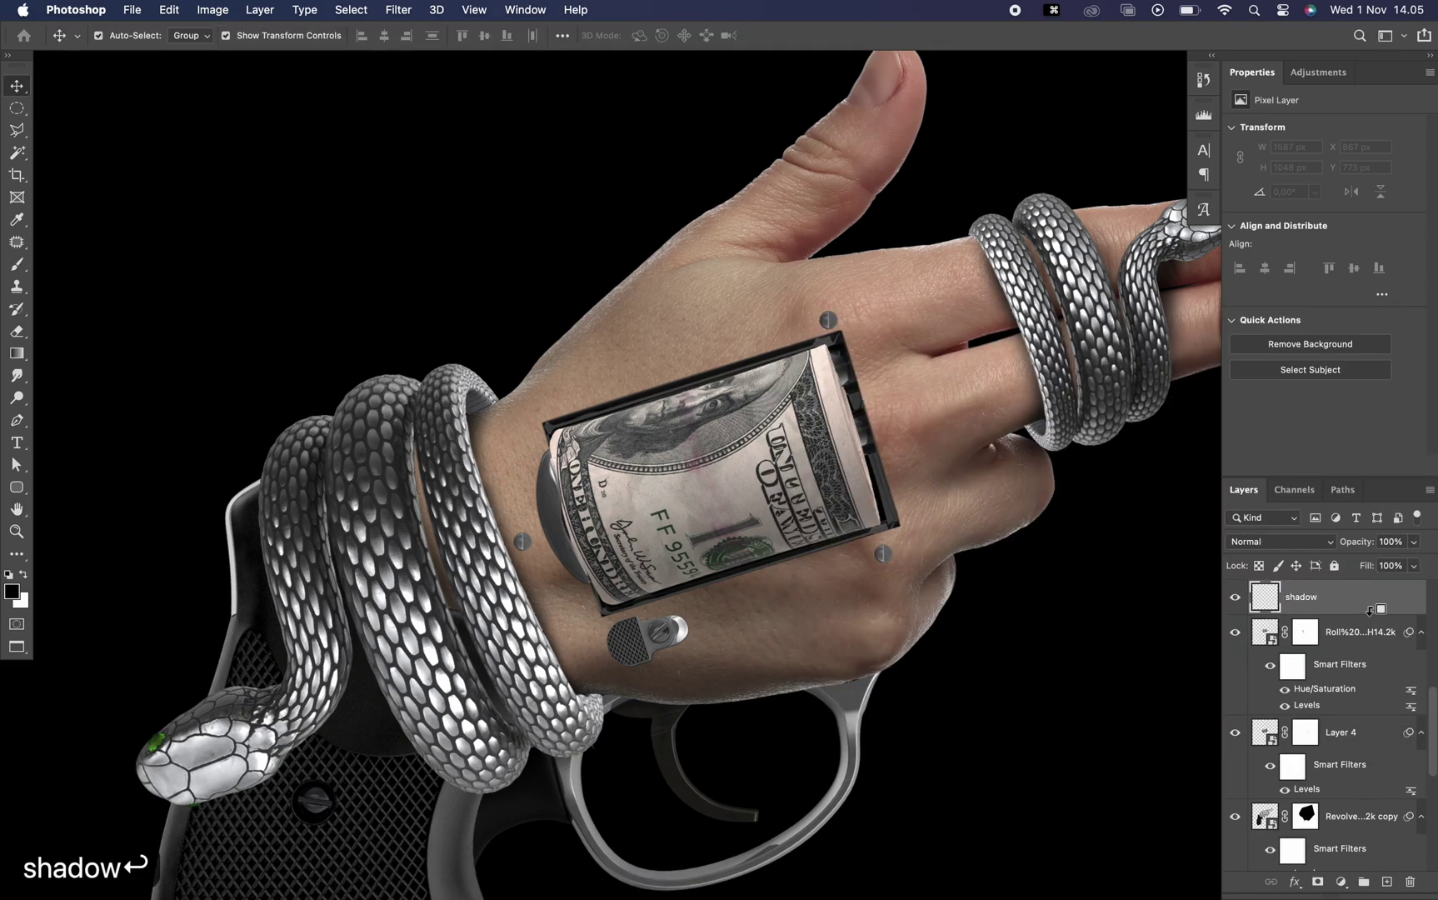
Paint soft shadow around the dollar roll's left, top, bottom and right edges.
key(b)
scroll(584, 467, up, 3)
mouse_move(433, 400)
mouse_down()
mouse_move(464, 629)
mouse_move(433, 405)
mouse_up()
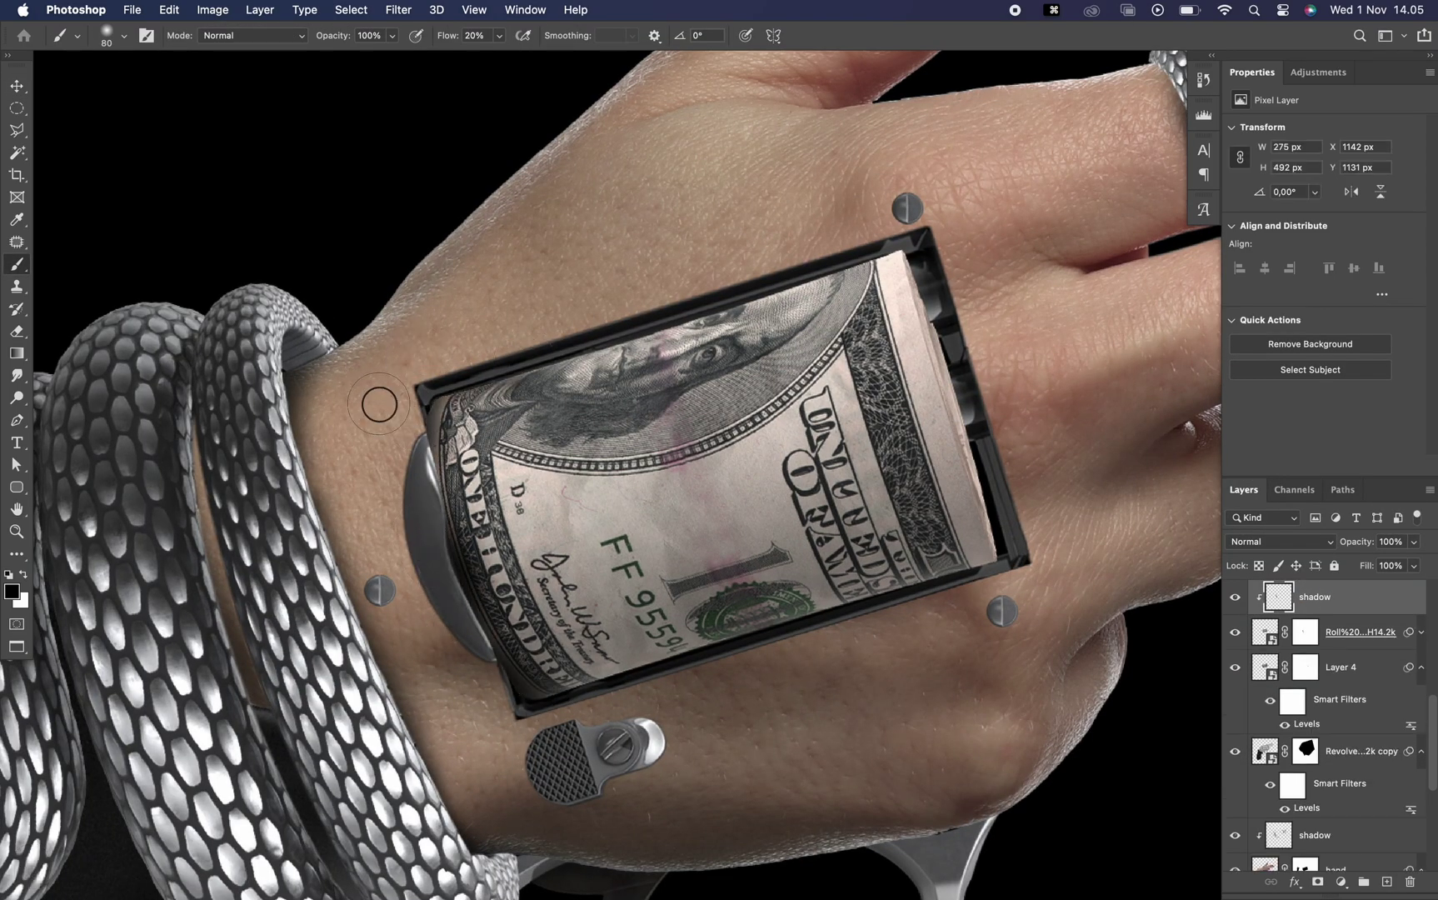
mouse_move(947, 203)
mouse_down()
mouse_move(420, 390)
mouse_move(804, 634)
mouse_move(1000, 462)
mouse_move(687, 286)
mouse_move(608, 658)
mouse_move(942, 467)
mouse_move(967, 500)
mouse_up()
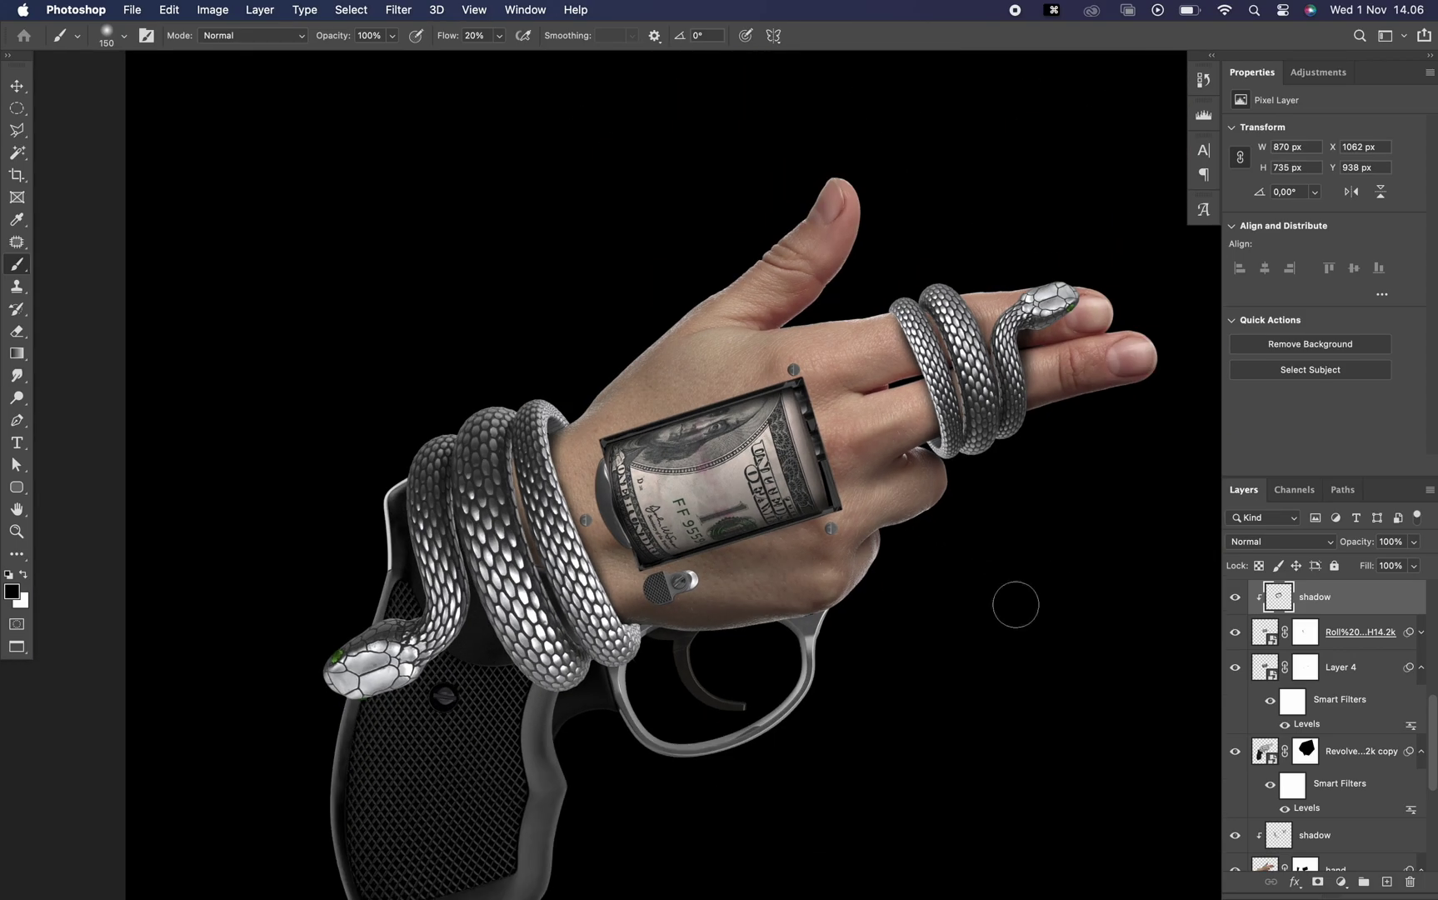
key(super+minus)
key(super+minus)
key(v)
key(super+0)
Return to the lower shadow layer above the hand to work on its shading.
click(654, 530)
key(b)
scroll(662, 533, up, 5)
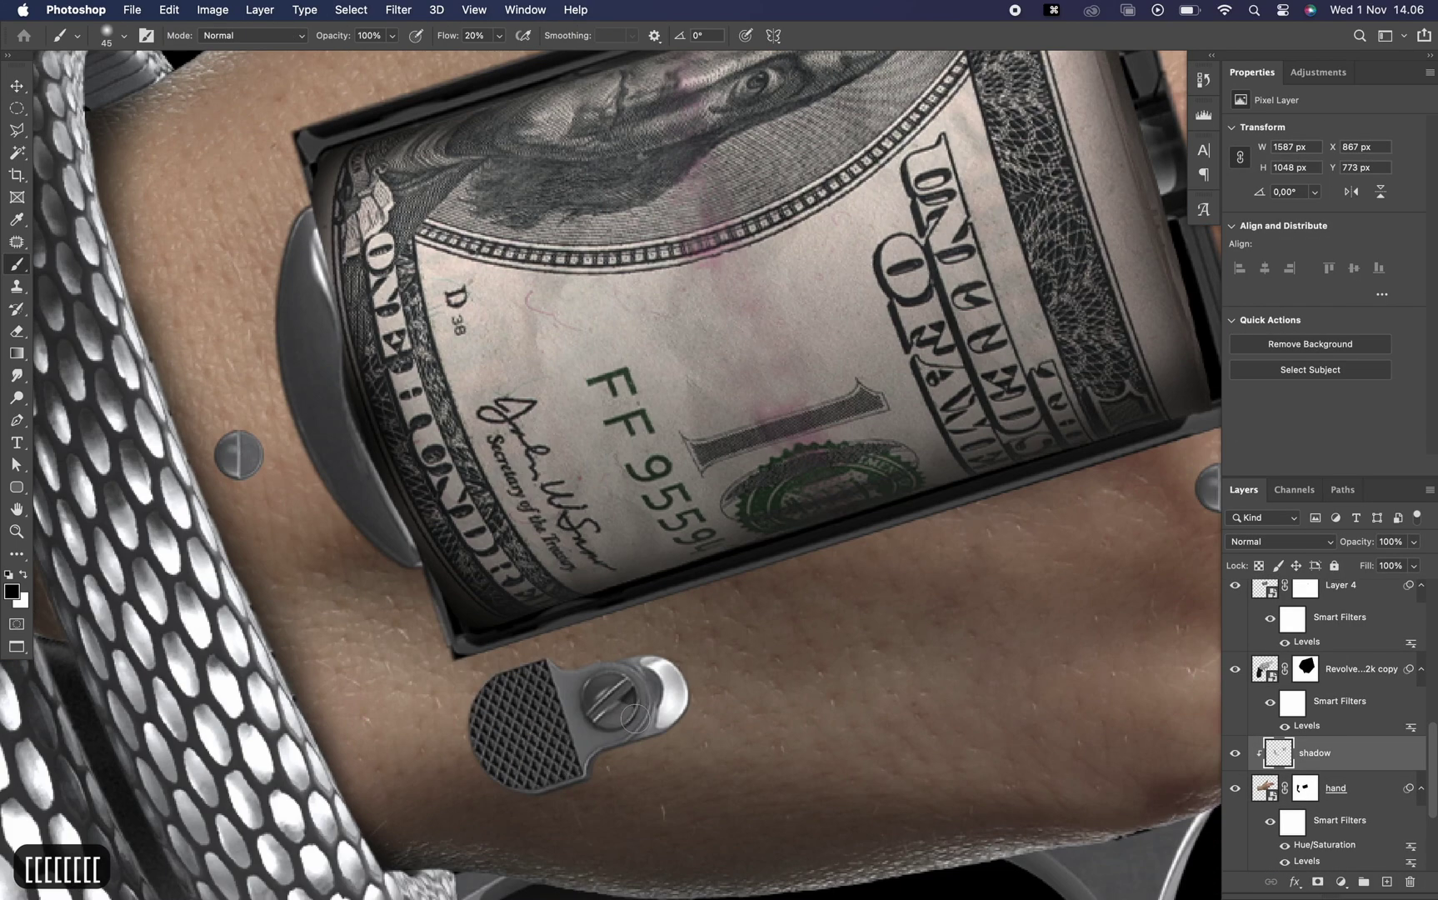
scroll(249, 464, right, 10)
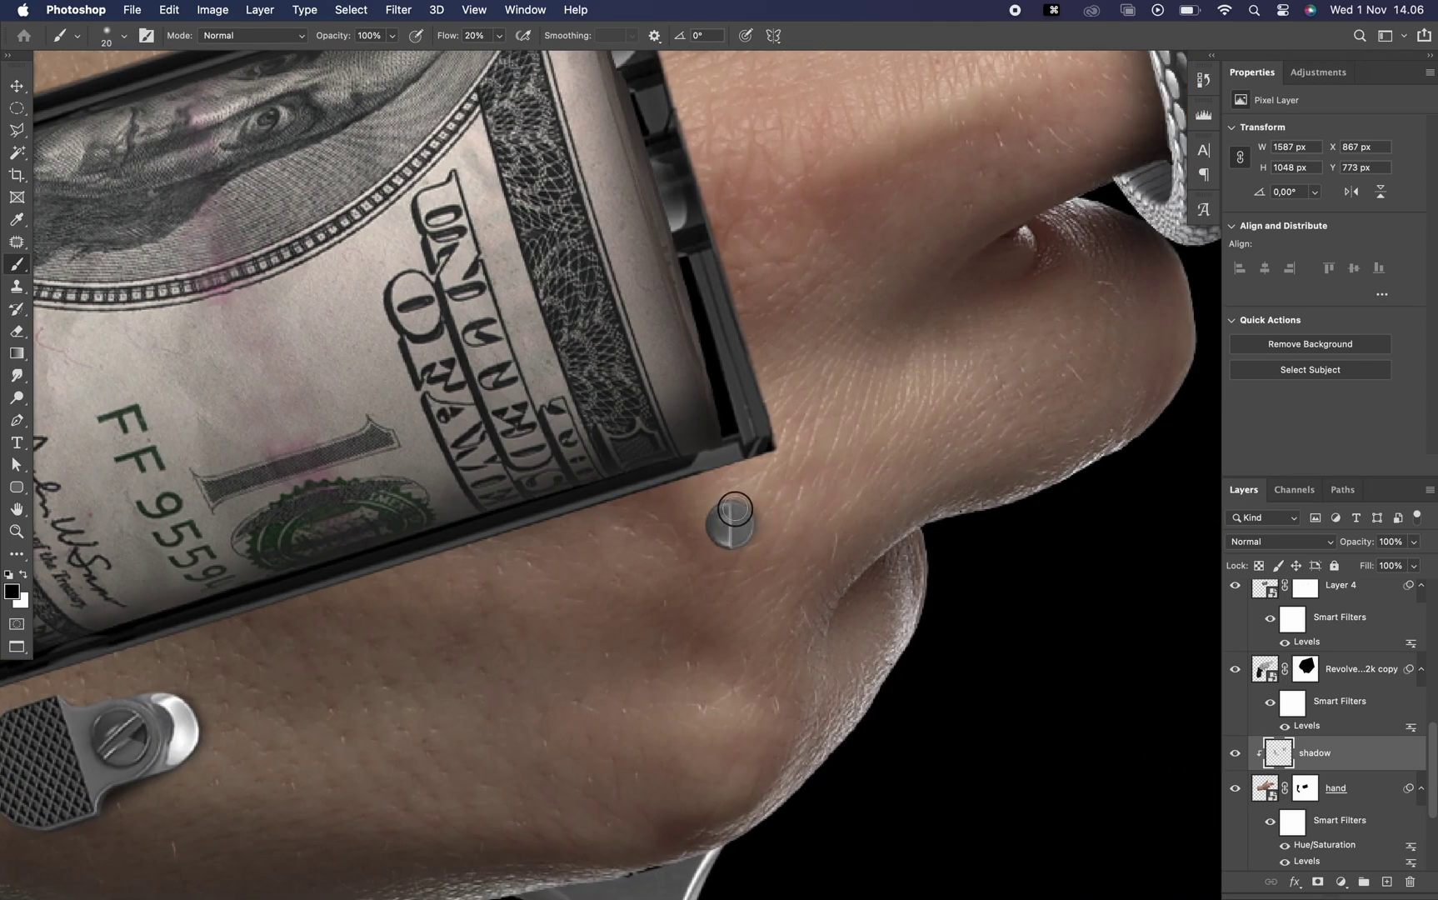
scroll(731, 523, up, 7)
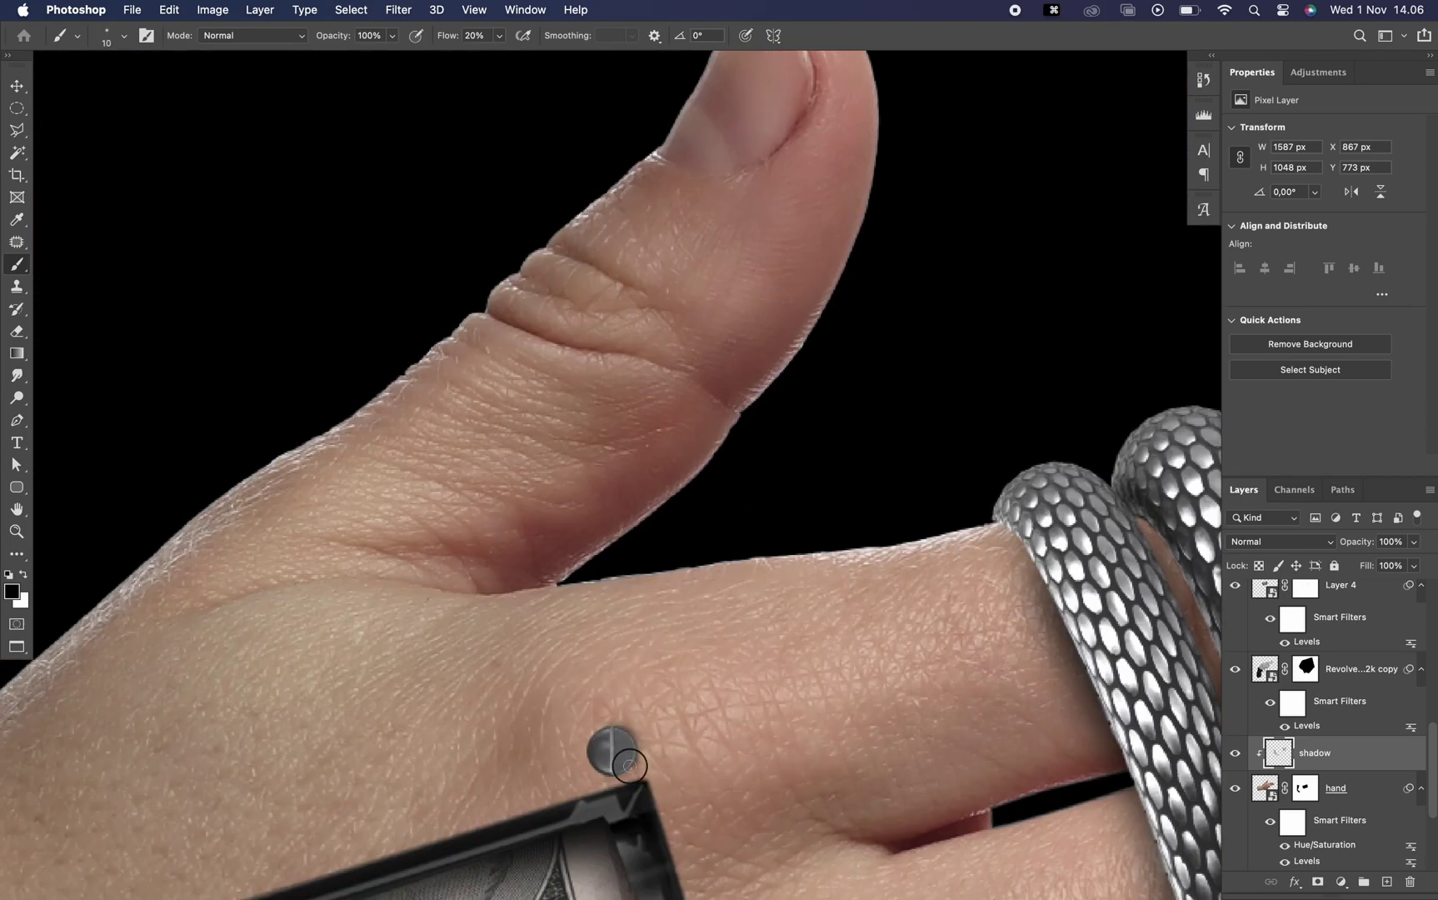
key(super+0)
key(v)
Add a shadow layer clipped to the revolver grip and paint its shading.
click(392, 241)
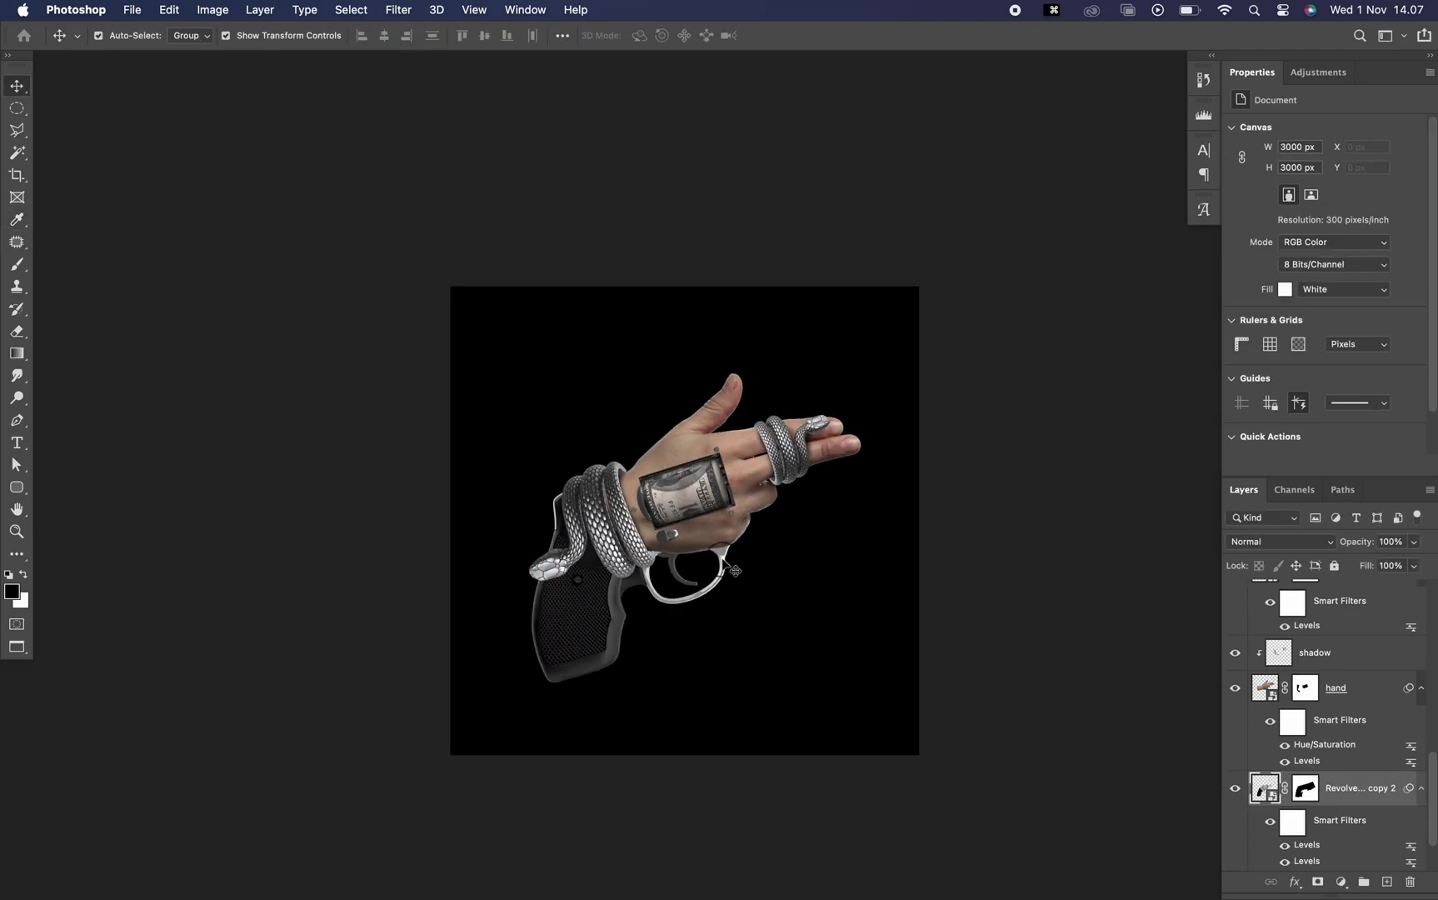
key(b)
key(bracketright)
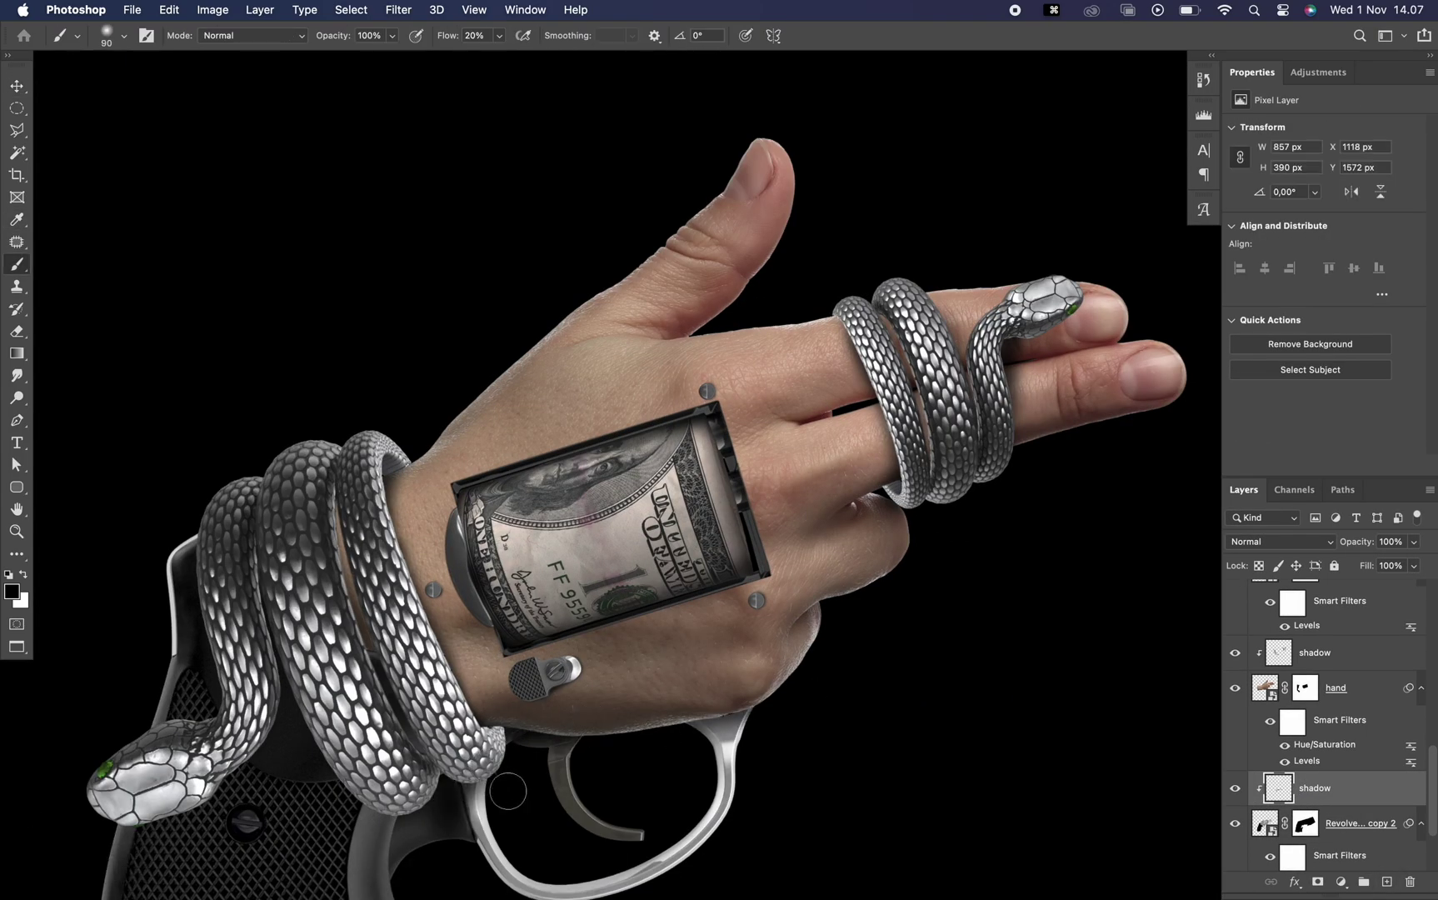
key(super+0)
key(v)
click(286, 383)
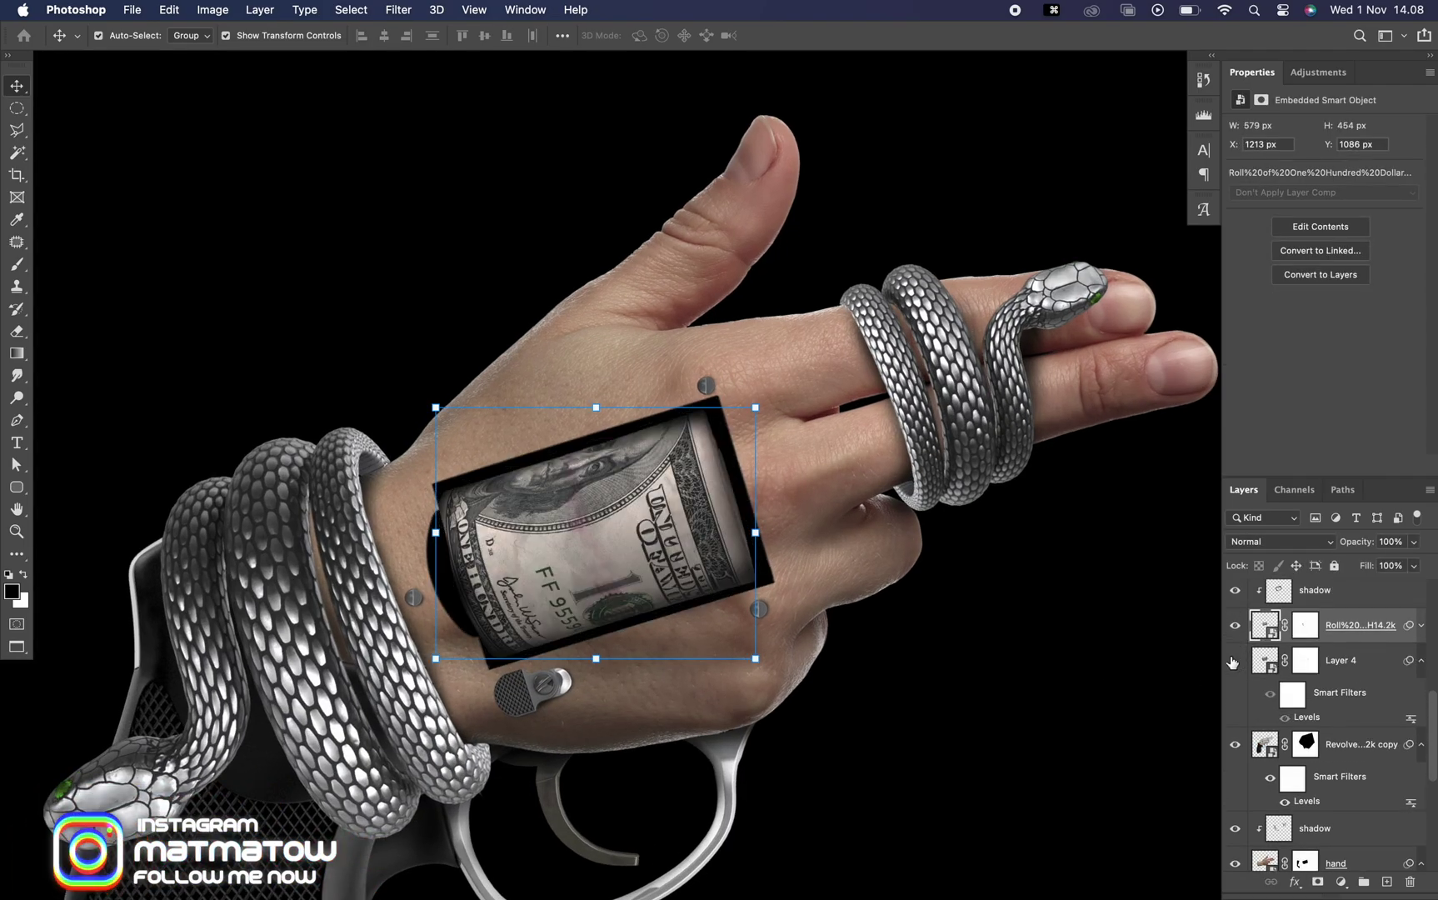
Set the dollar roll layer's blend mode to Hard Light.
key(e)
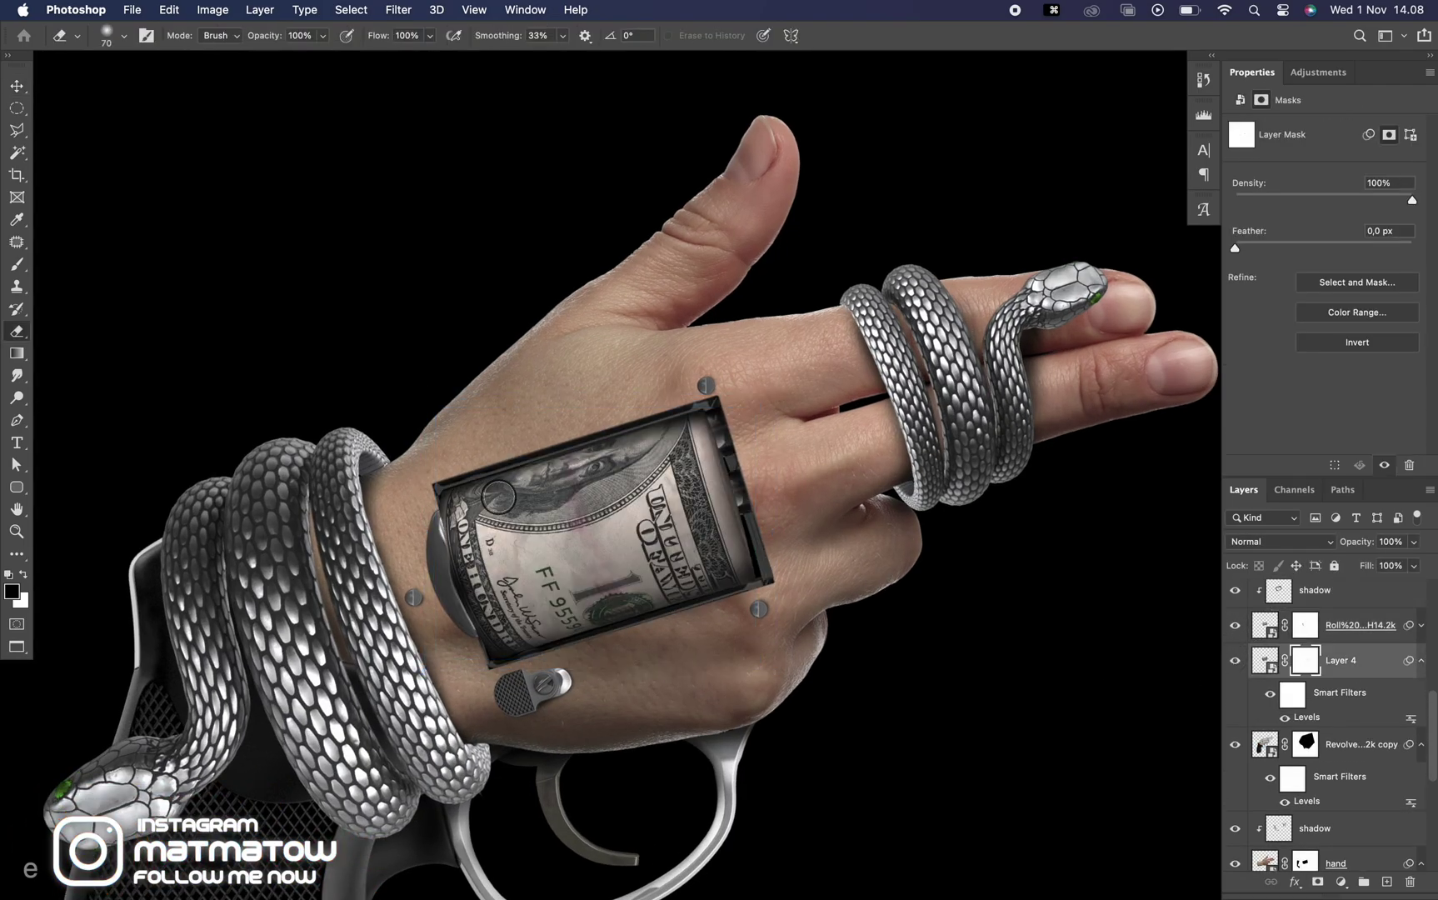
click(1236, 625)
click(1279, 541)
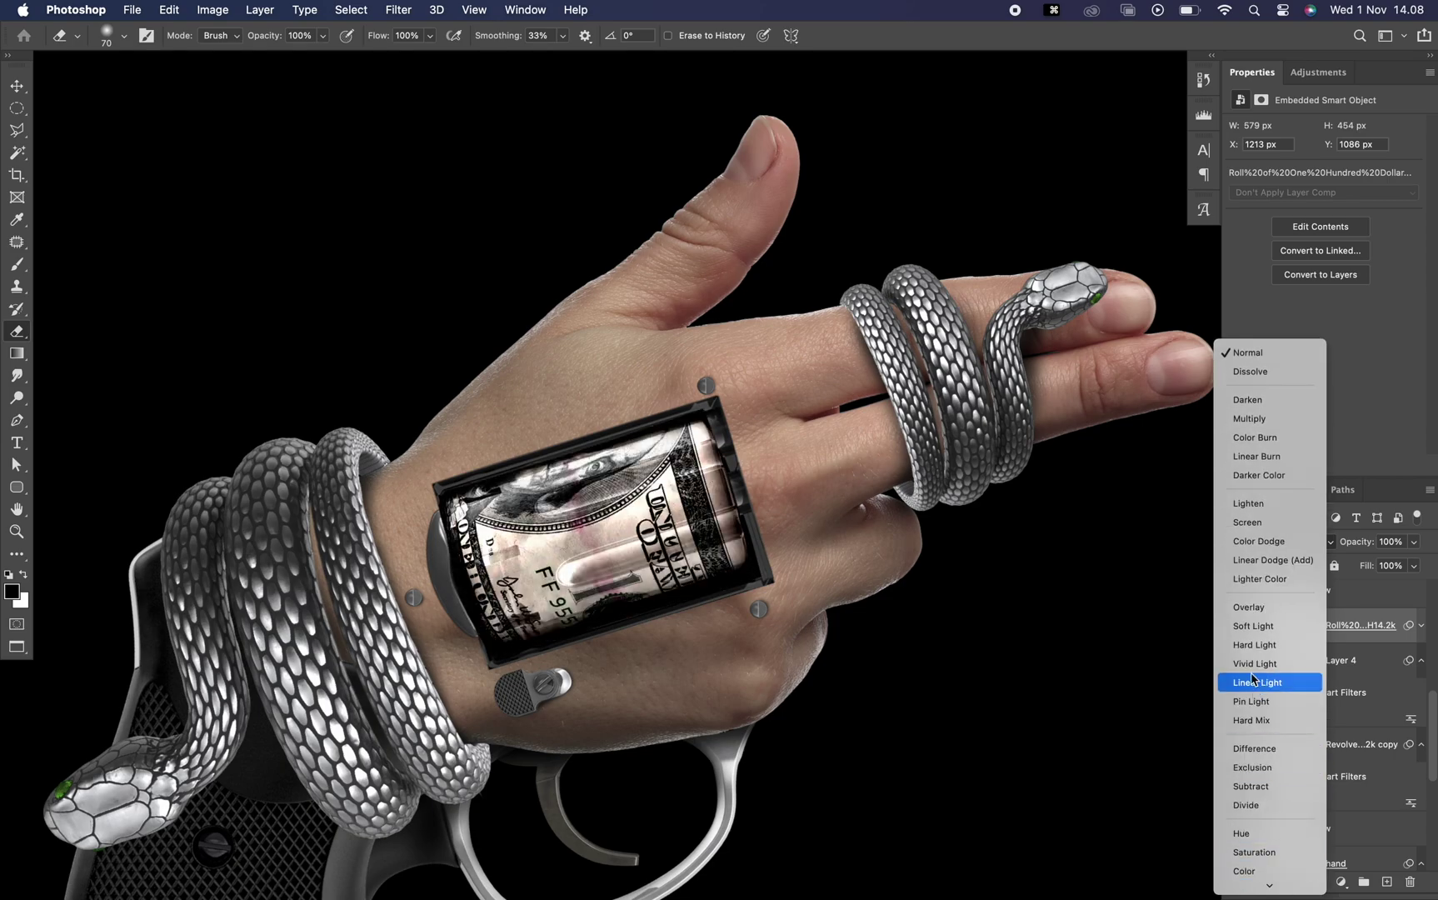
click(1253, 645)
key(super+0)
Copy the Levels filter onto the roll layer and reopen its settings.
key(super+plus)
key(super+plus)
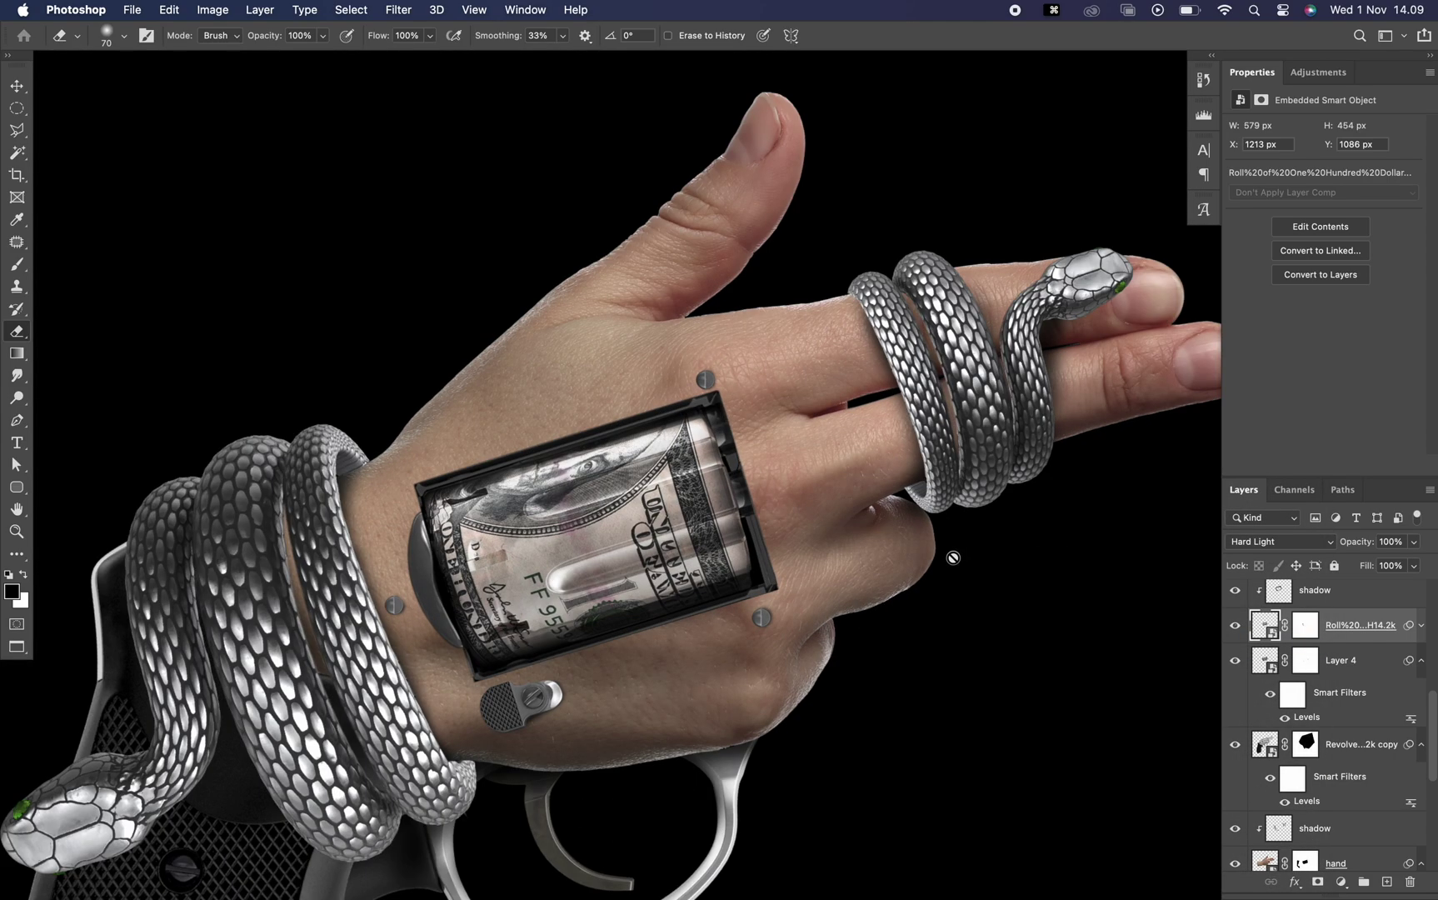
drag(1307, 633, 1307, 634)
double_click(1306, 682)
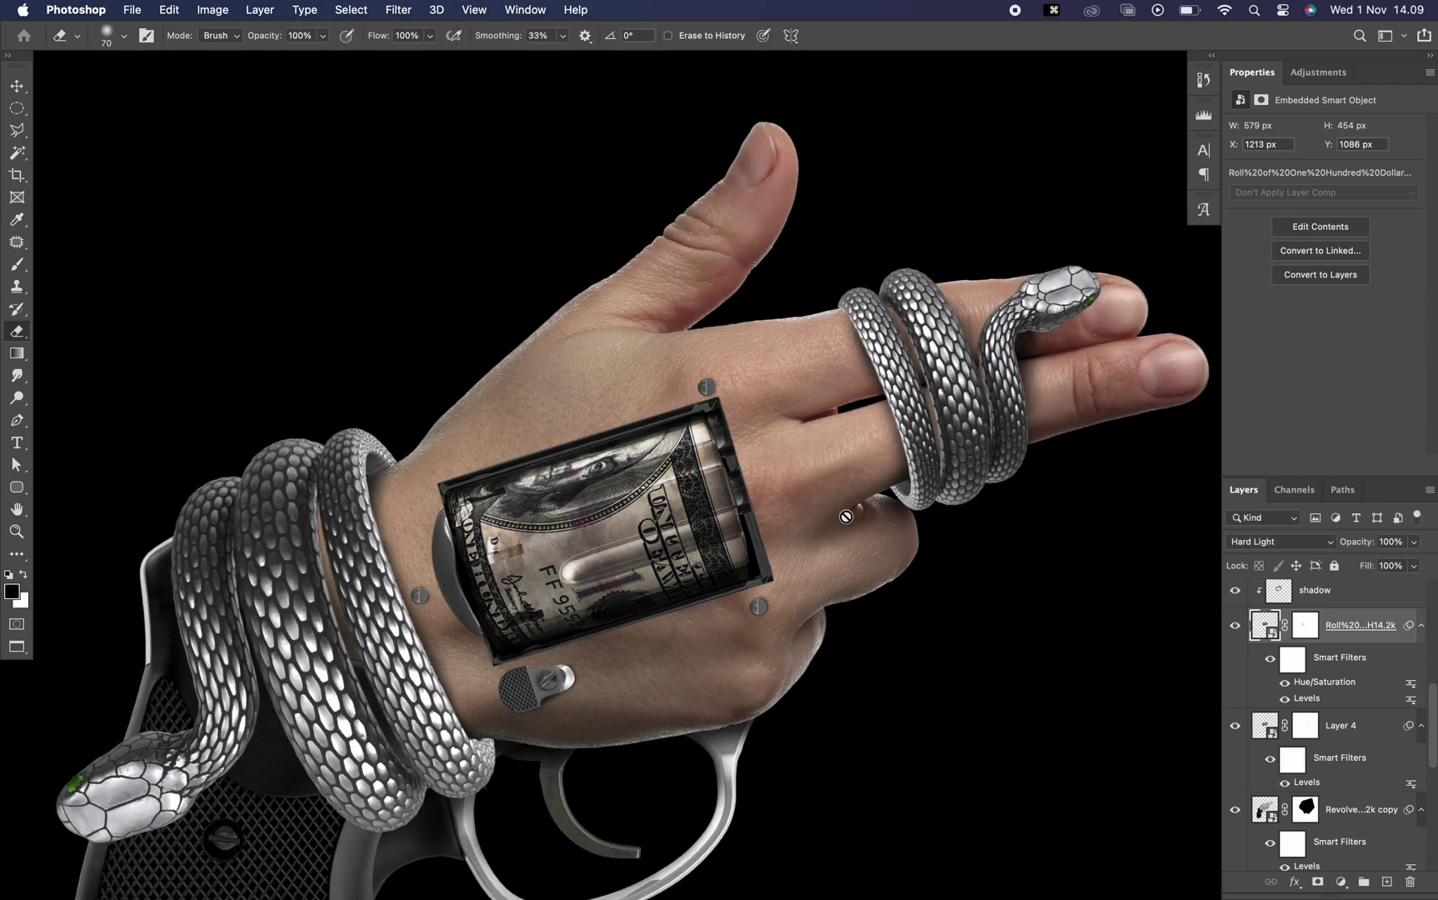
key(super+minus)
key(super+minus)
key(super+plus)
key(super+plus)
key(super+plus)
Set up a smaller eraser at 50% on the roll layer's mask.
key(super+backslash)
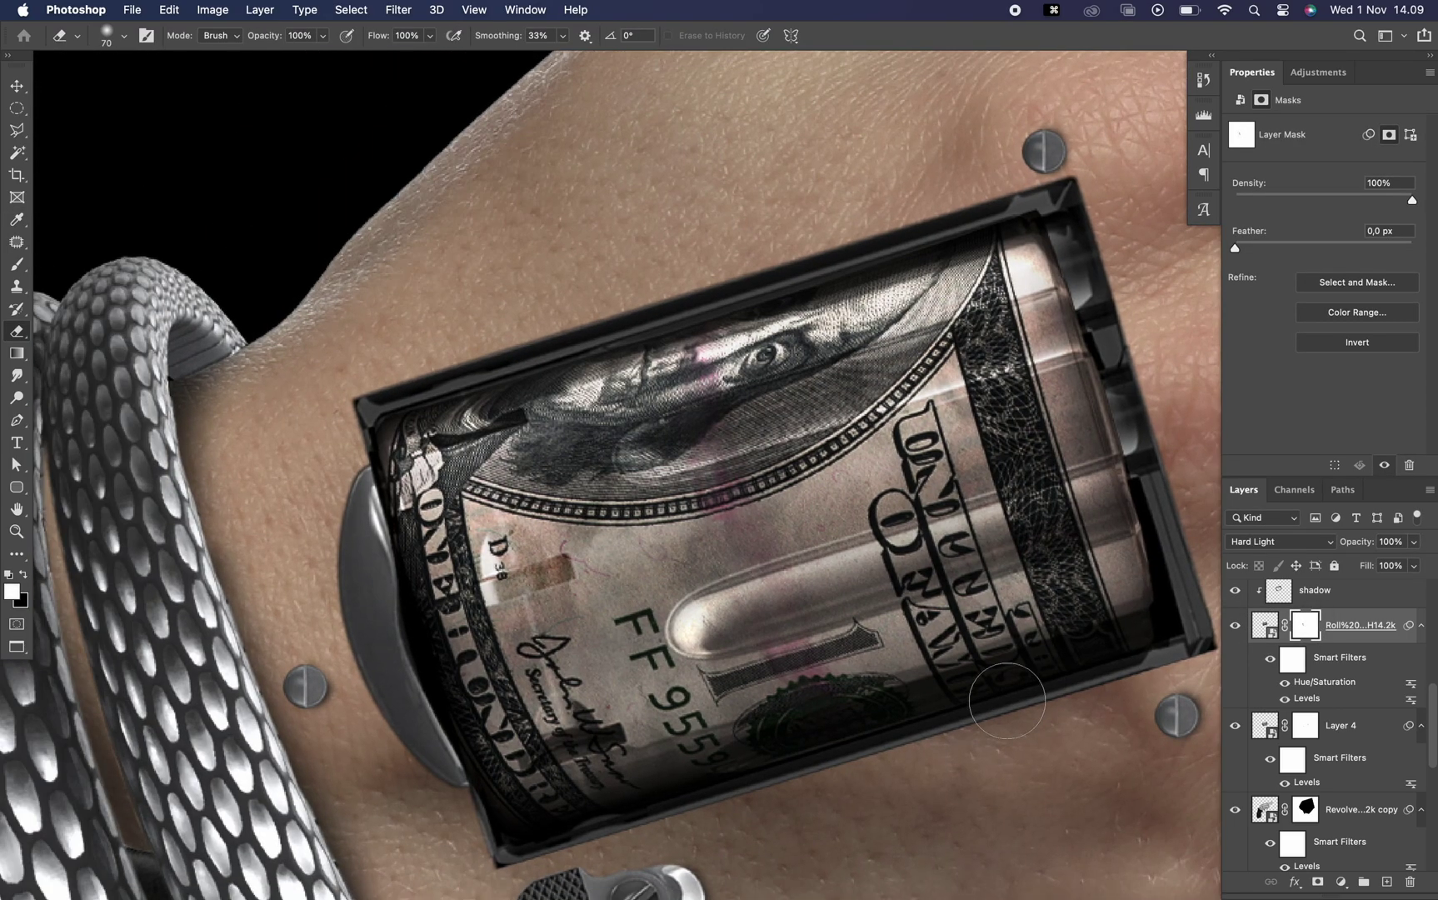
key(bracketleft)
key(bracketleft)
key(bracketleft)
key(bracketleft)
key(bracketleft)
key(bracketleft)
key(x)
key(shift+5)
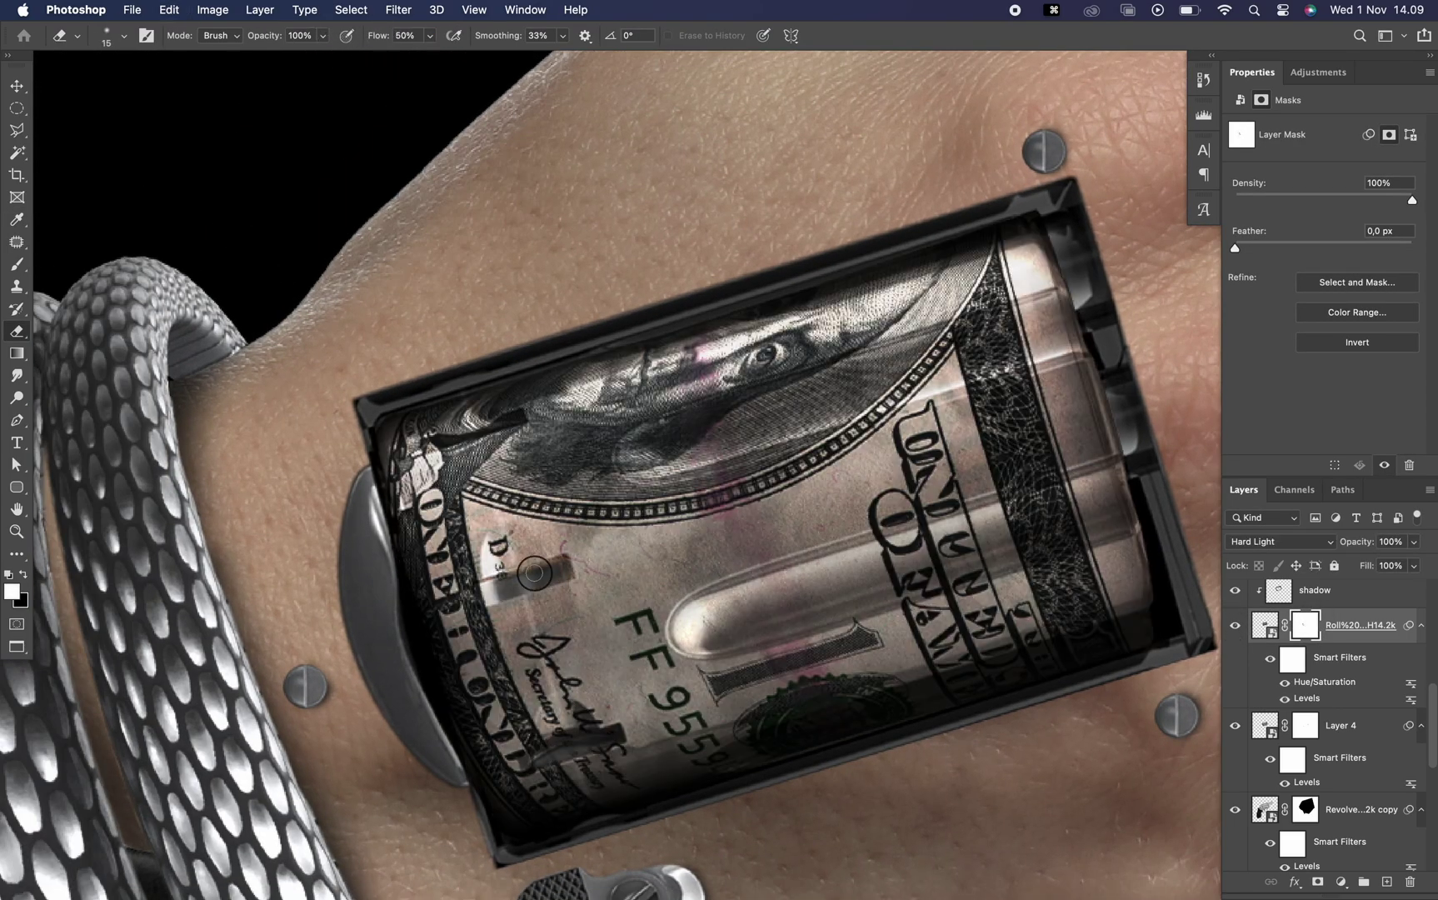
key(super+minus)
key(super+minus)
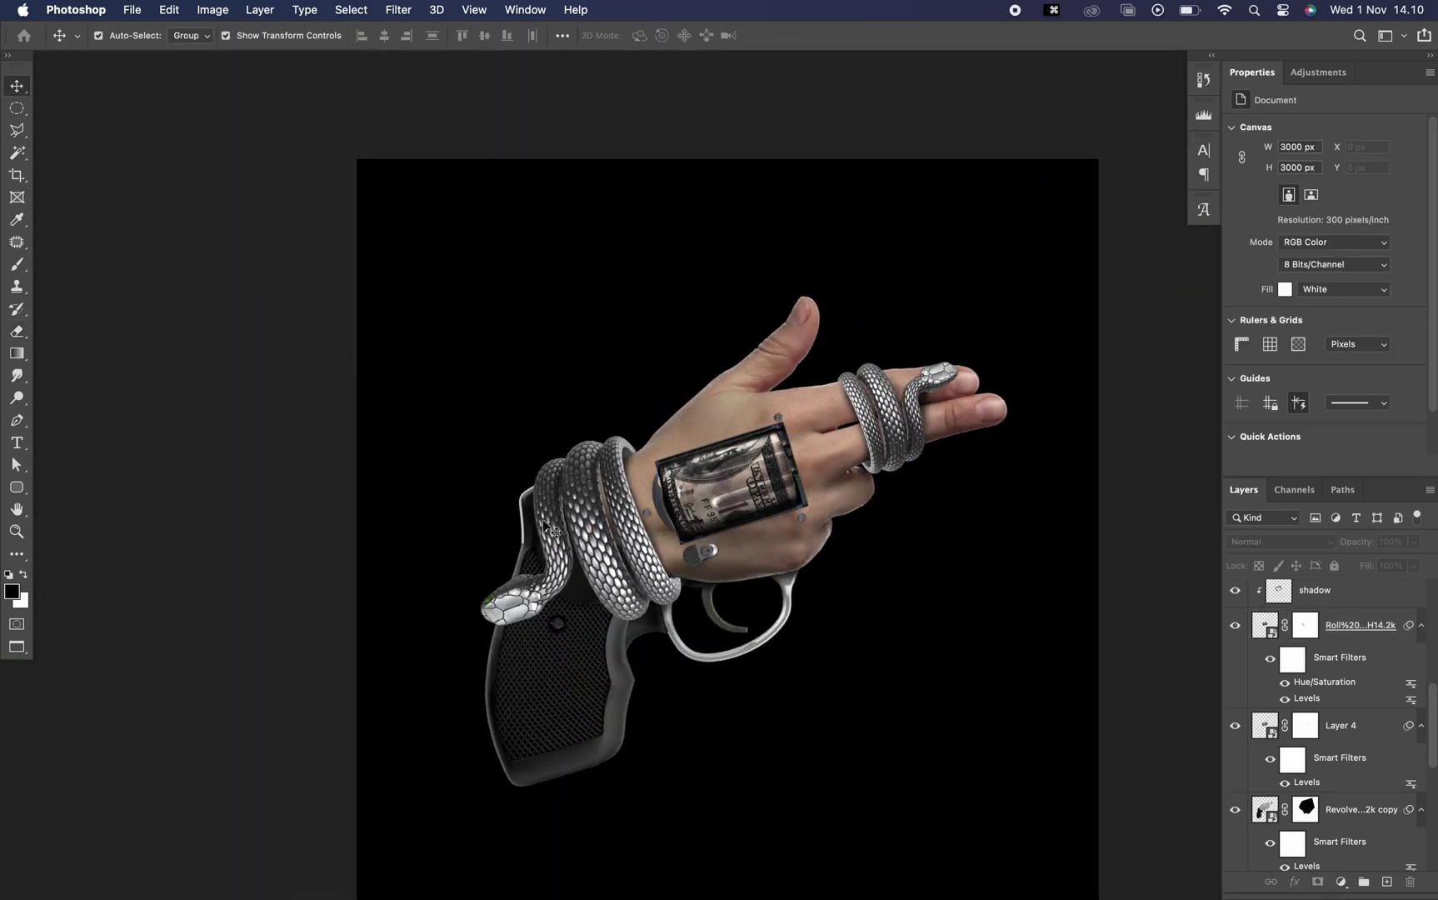
Fill the panel selection with black and give it a chisel bevel lit at about 87°.
key(alt+BackSpace)
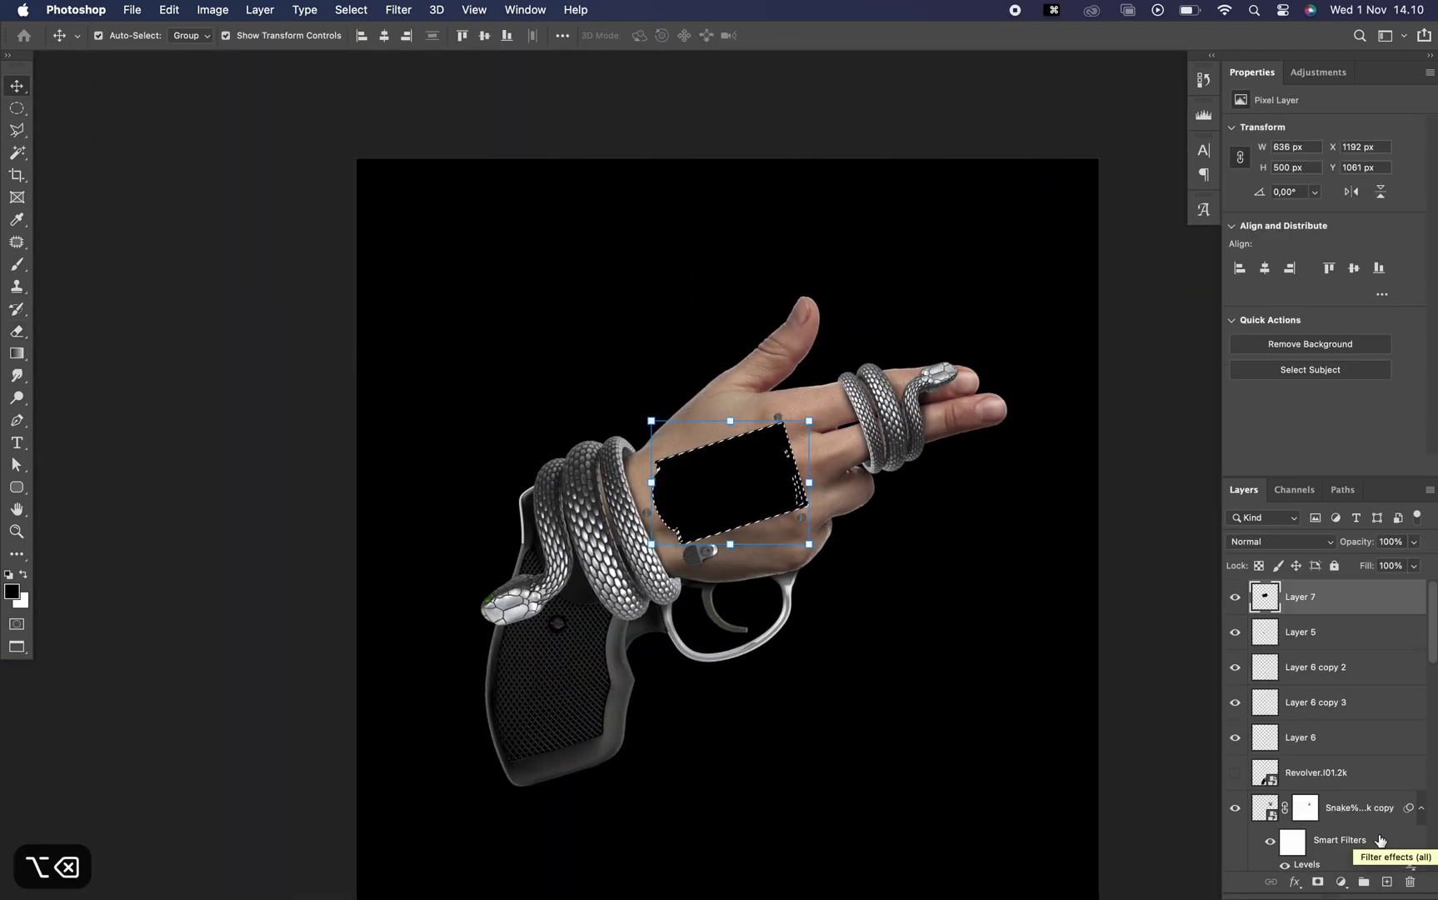
key(super+plus)
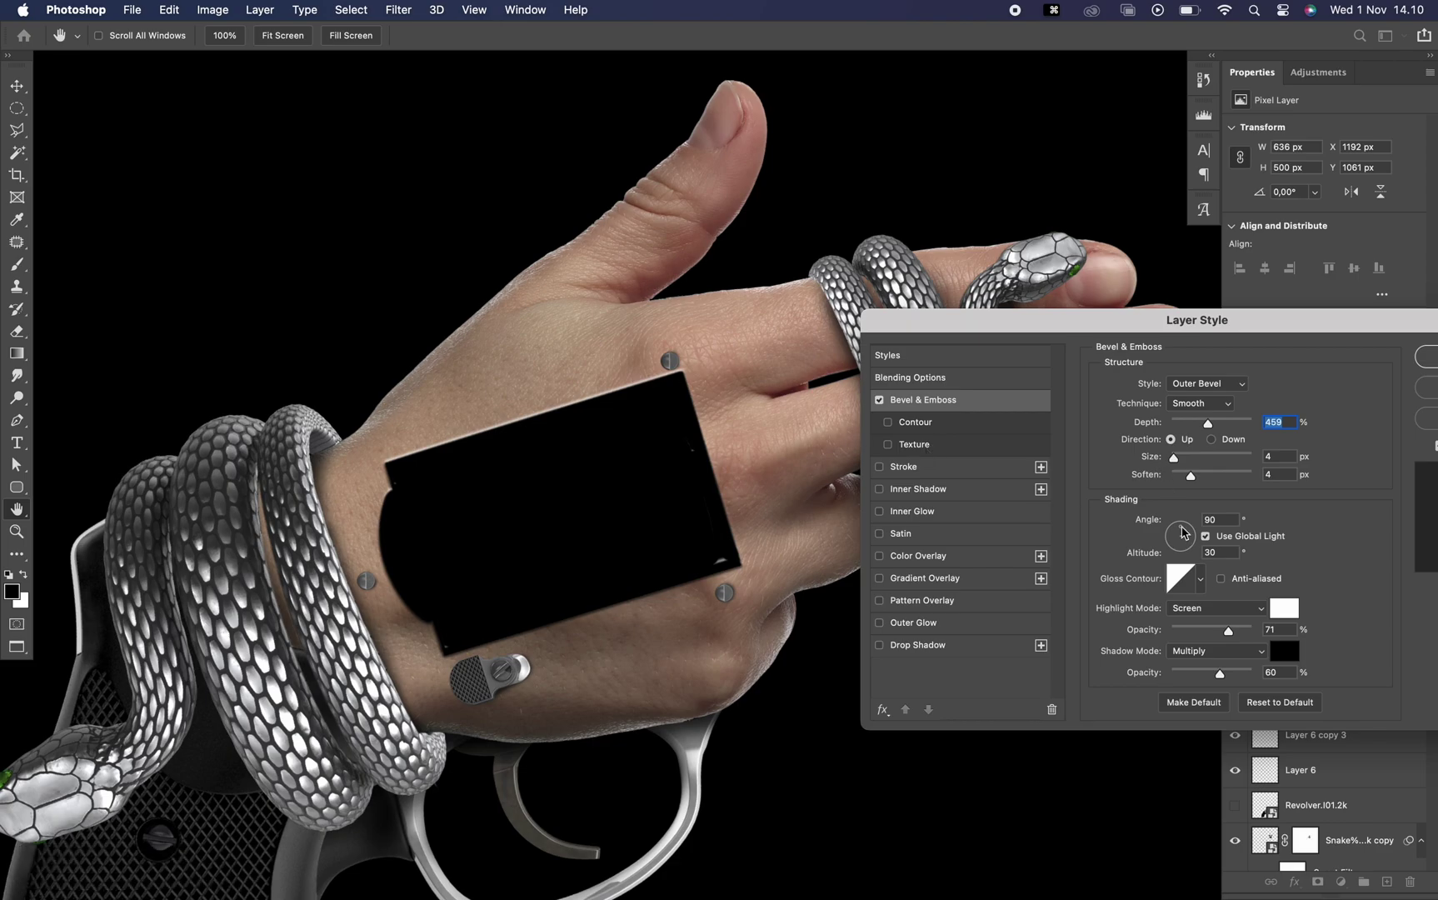
drag(1185, 534, 1167, 529)
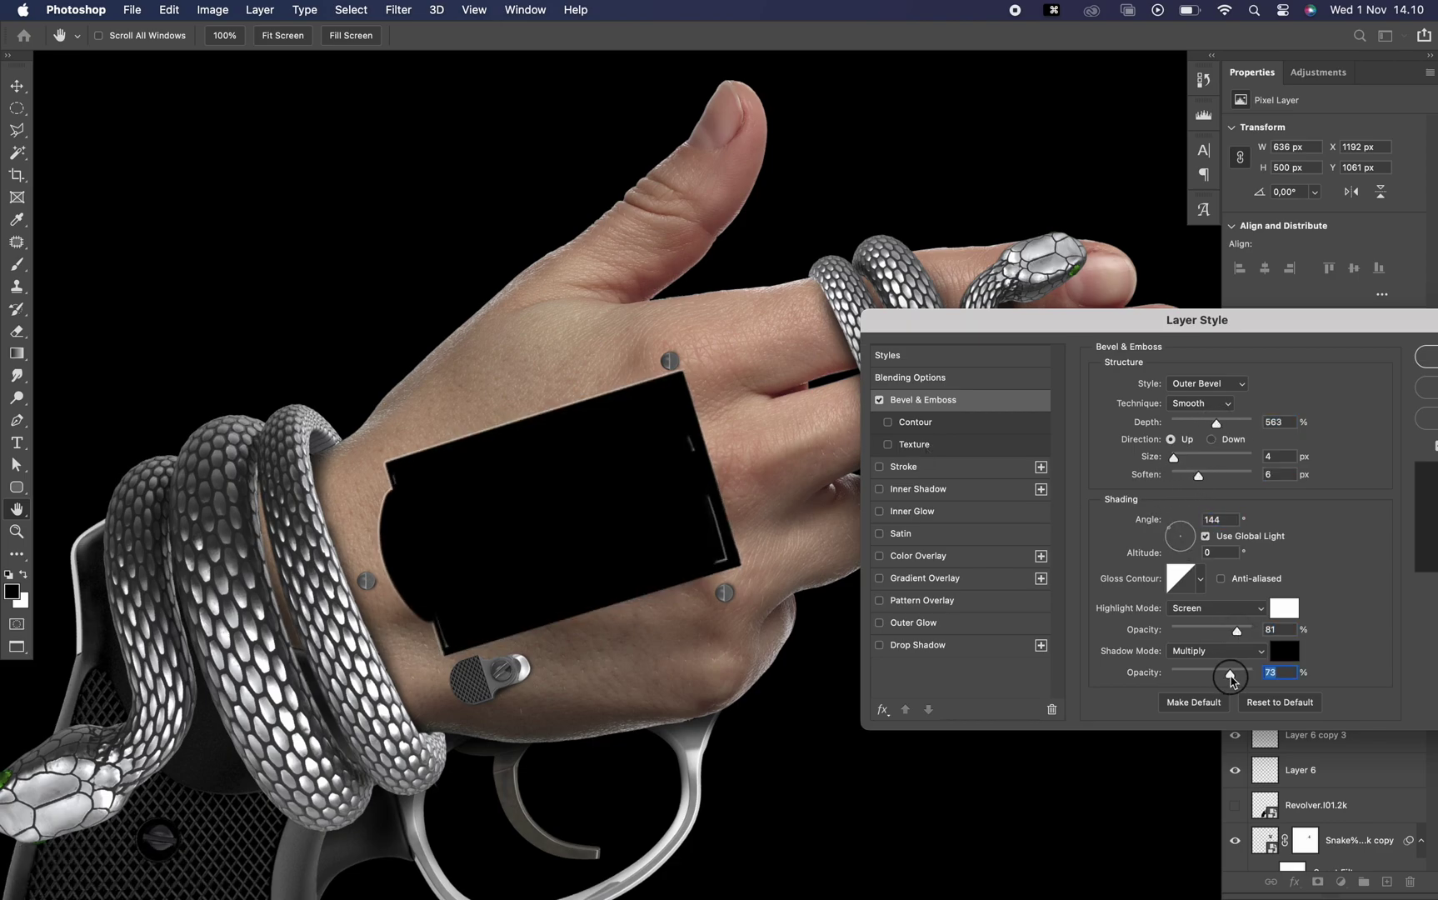
drag(1190, 556, 1182, 523)
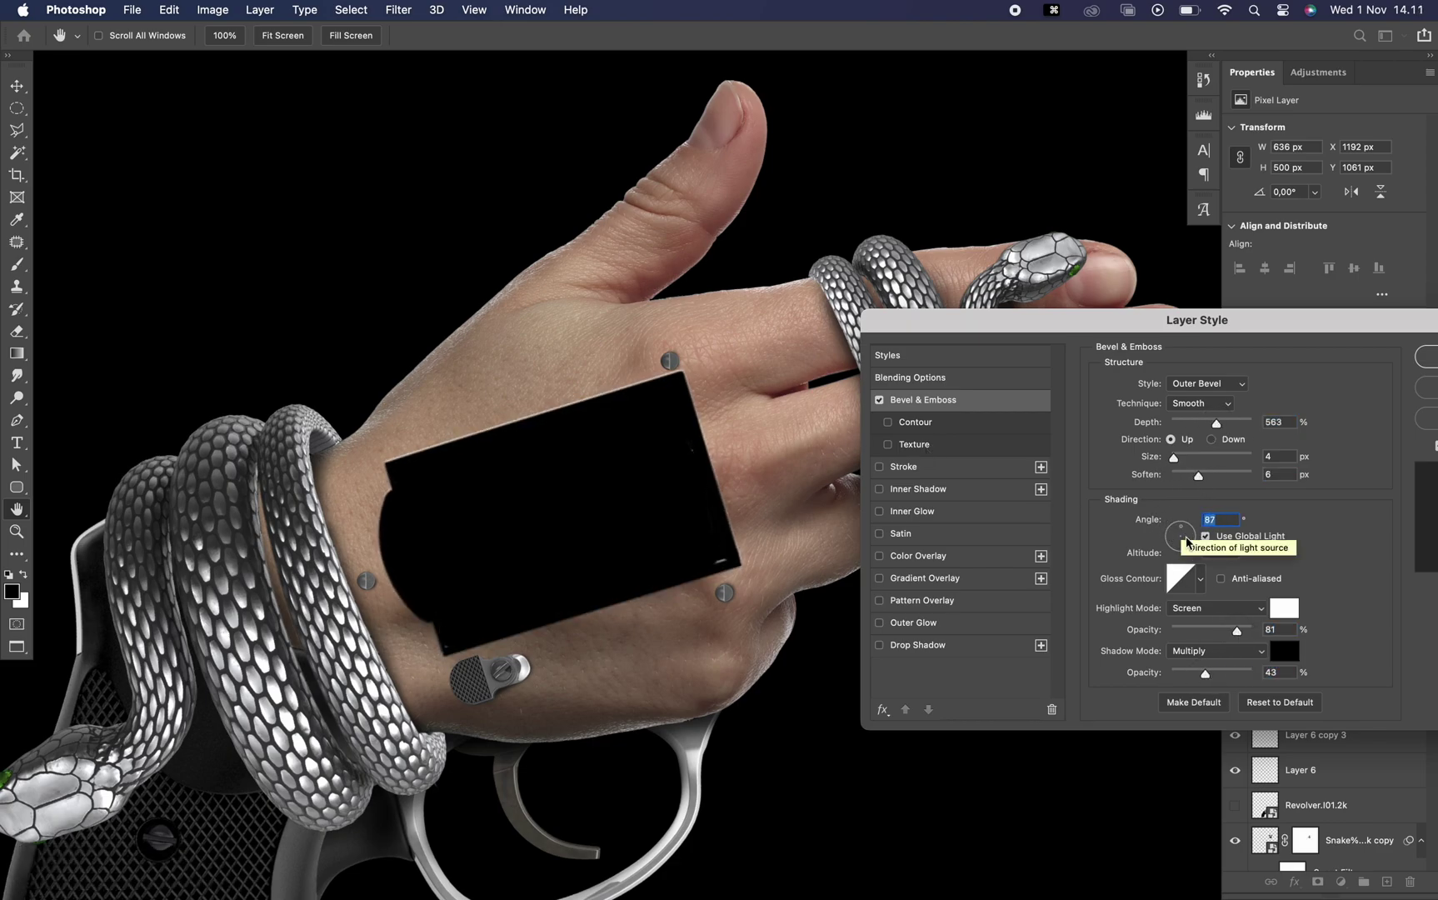
click(1200, 403)
click(1200, 395)
Reduce bevel depth to 428%, enlarge its size, set angle to -61° and apply.
drag(1215, 423, 1205, 423)
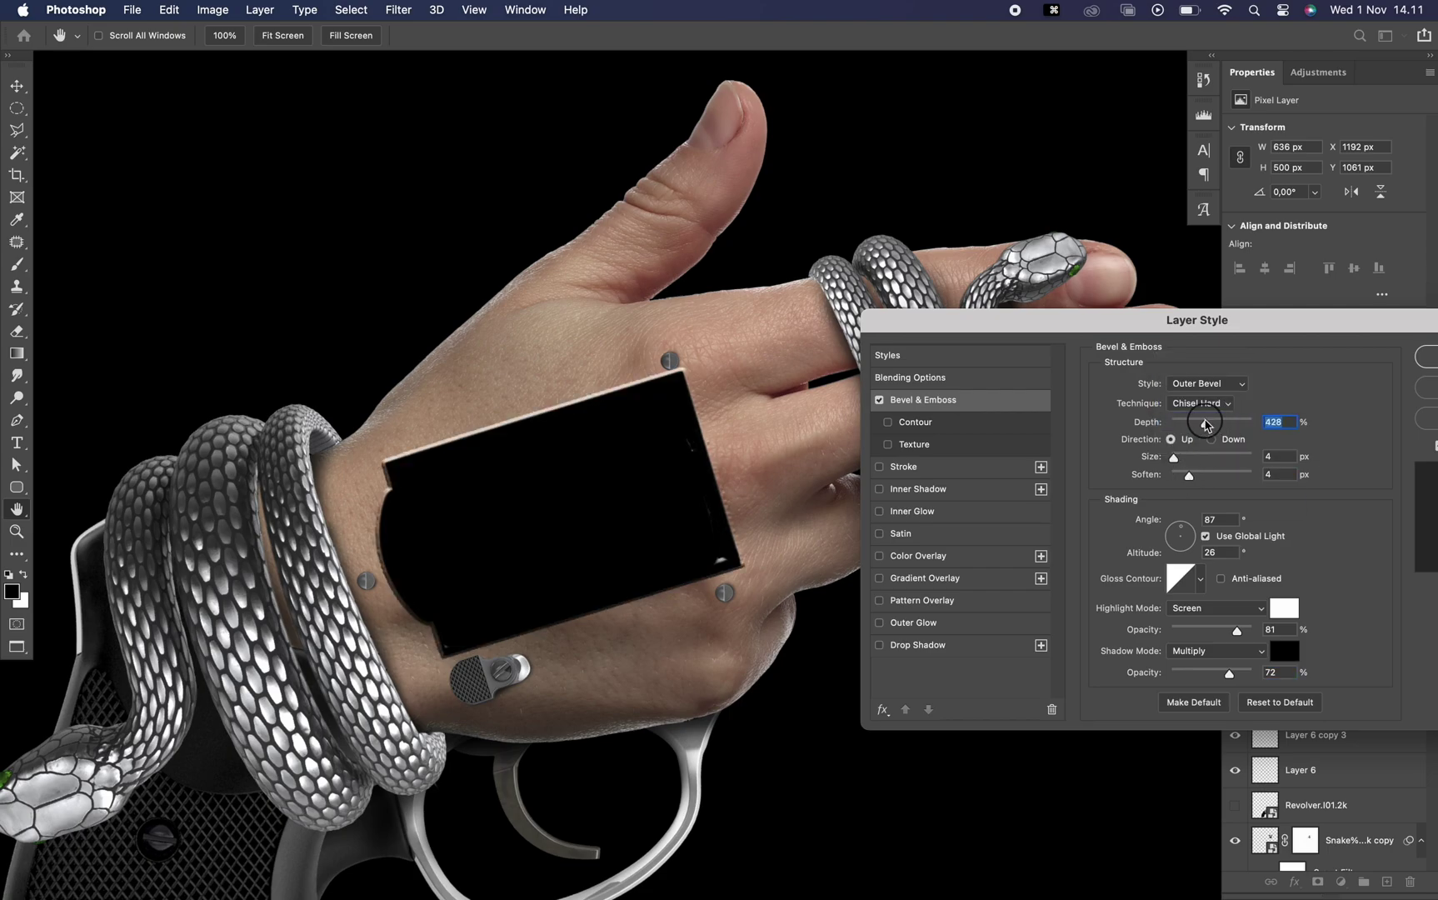
click(1175, 458)
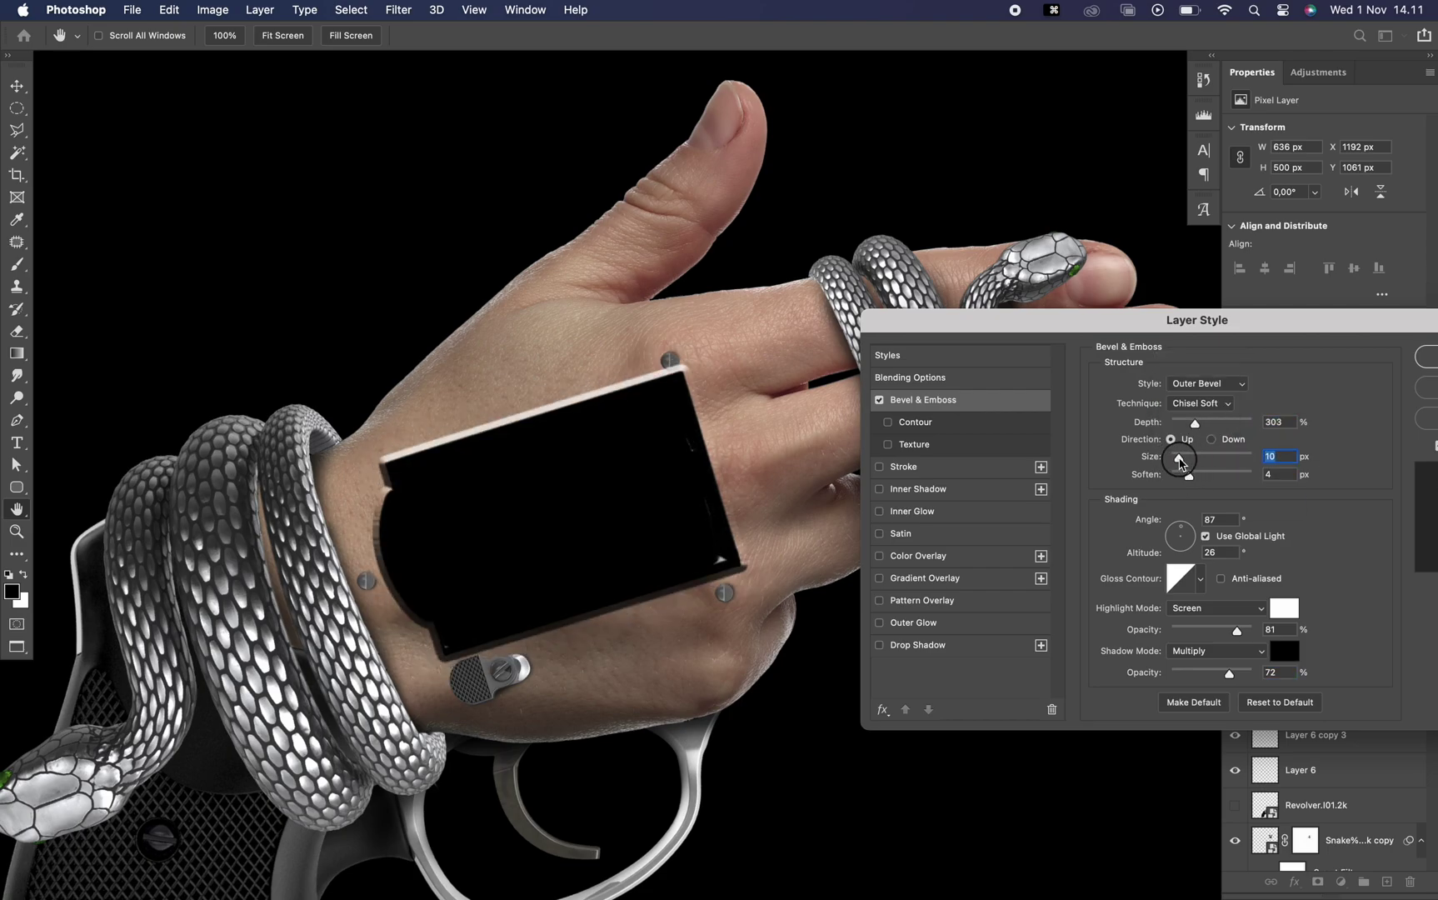
drag(1182, 529, 1189, 552)
key(Return)
key(v)
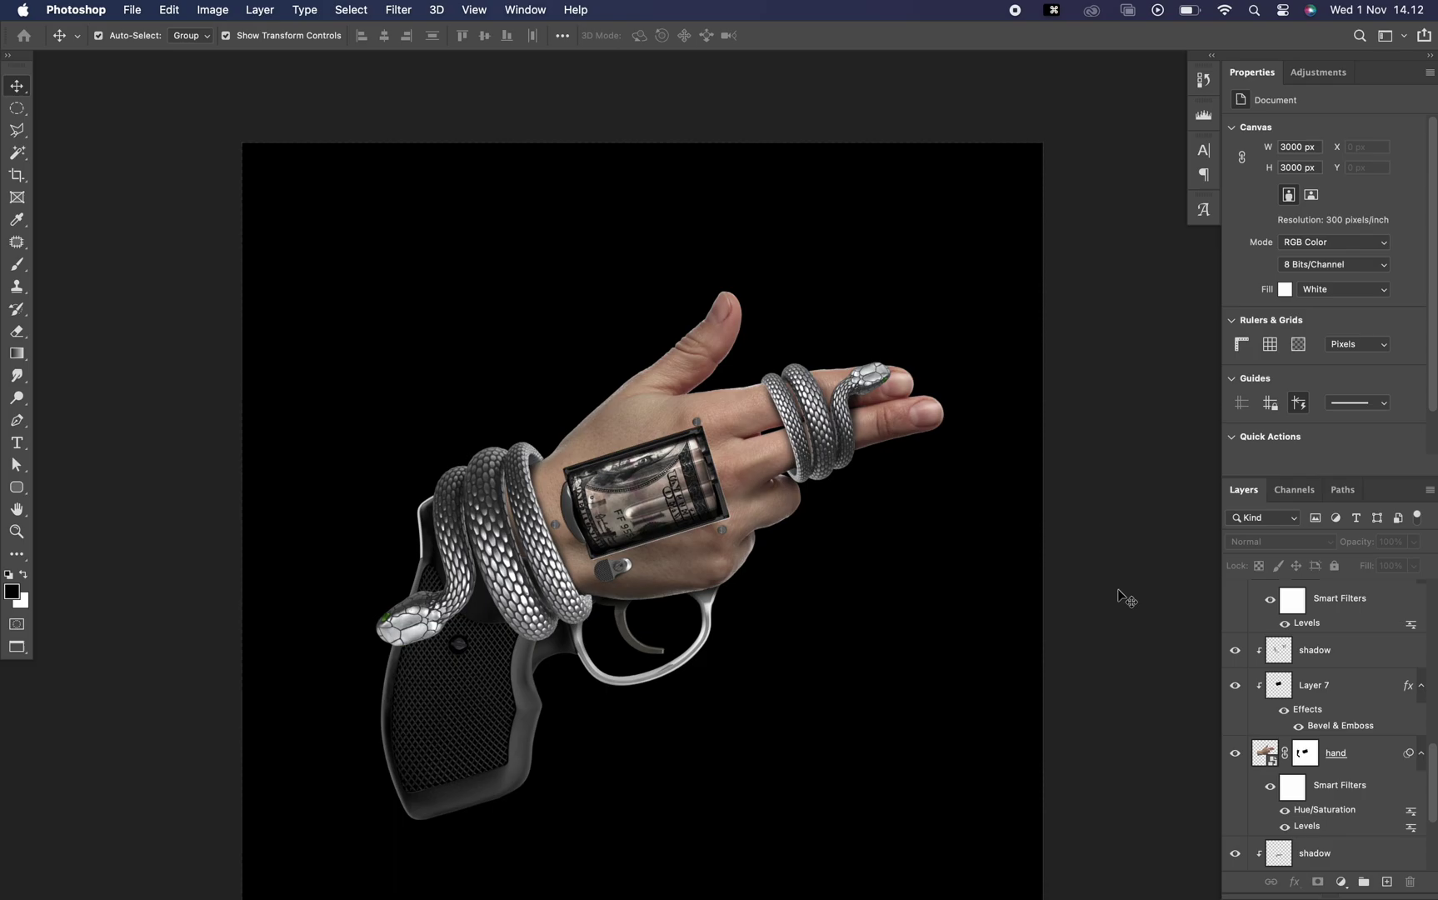
Add a Gradient Map adjustment clipped to the wrist snake.
click(548, 575)
scroll(548, 573, up, 3)
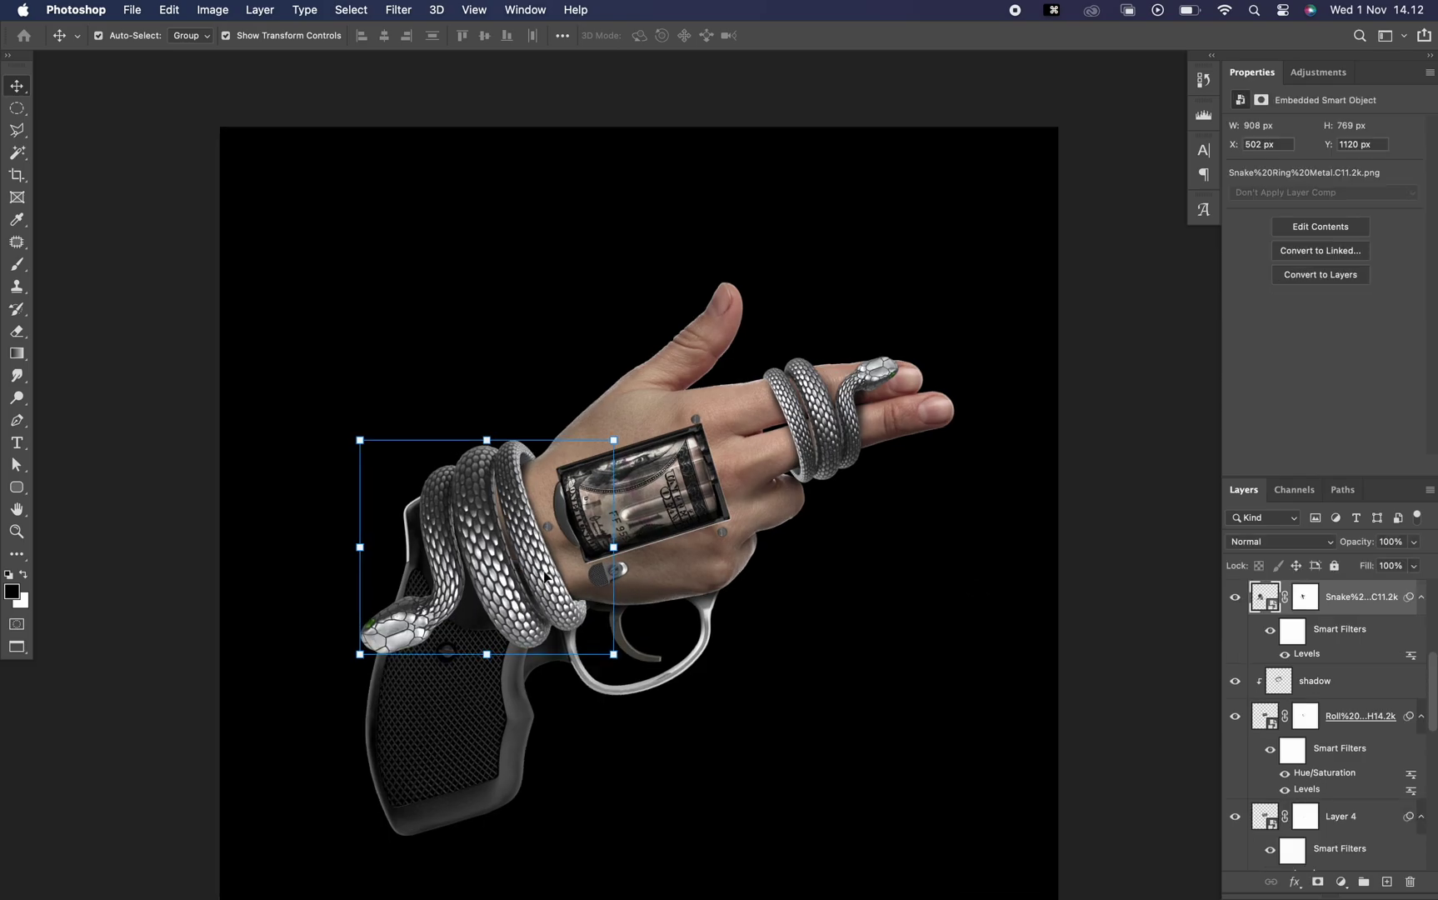
click(1296, 883)
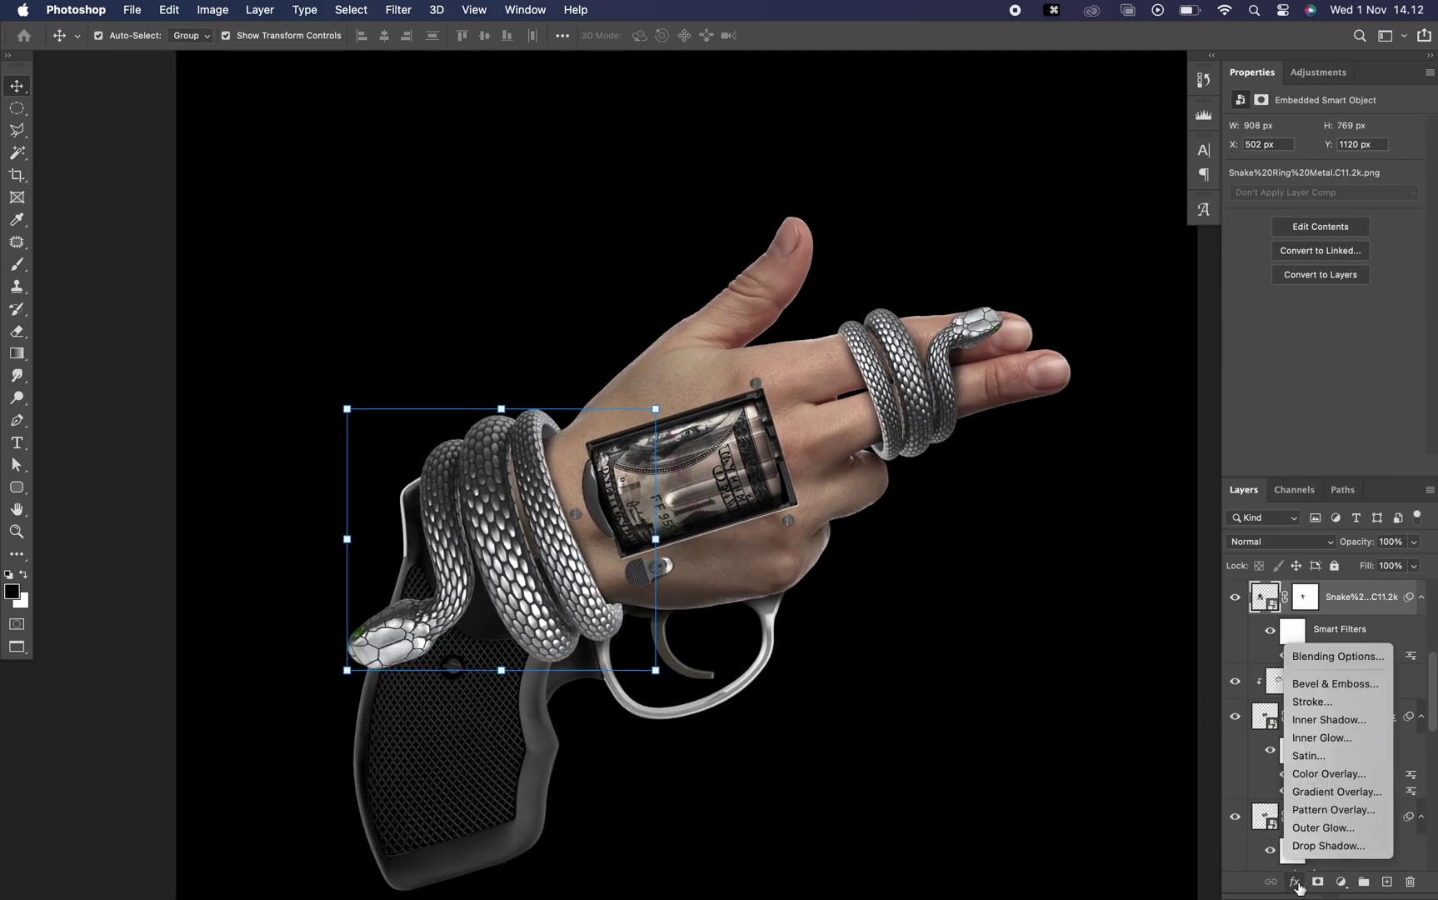
click(1340, 884)
click(1340, 883)
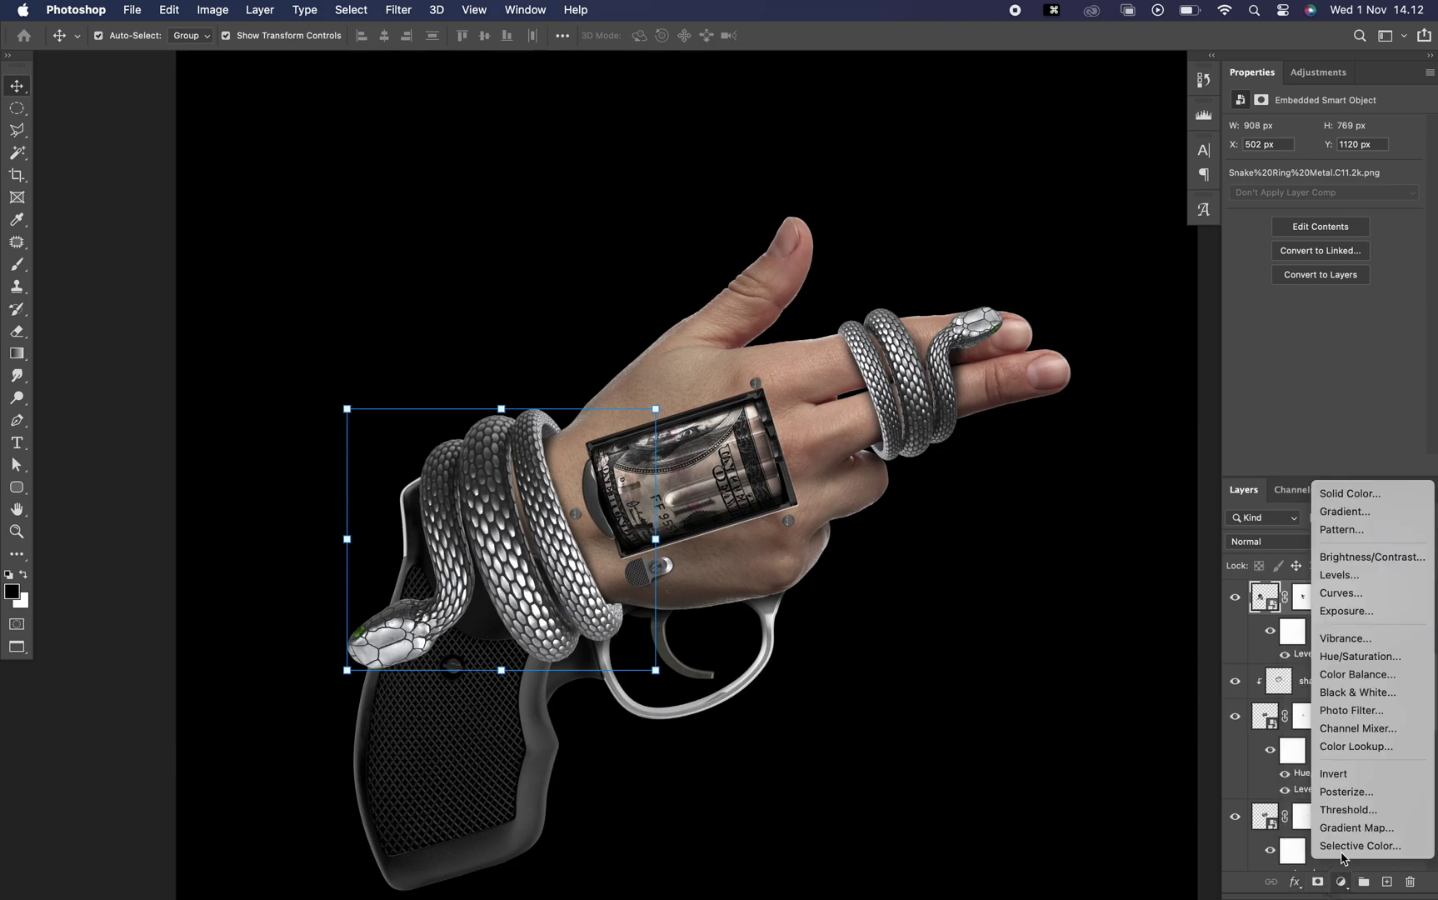
click(1352, 828)
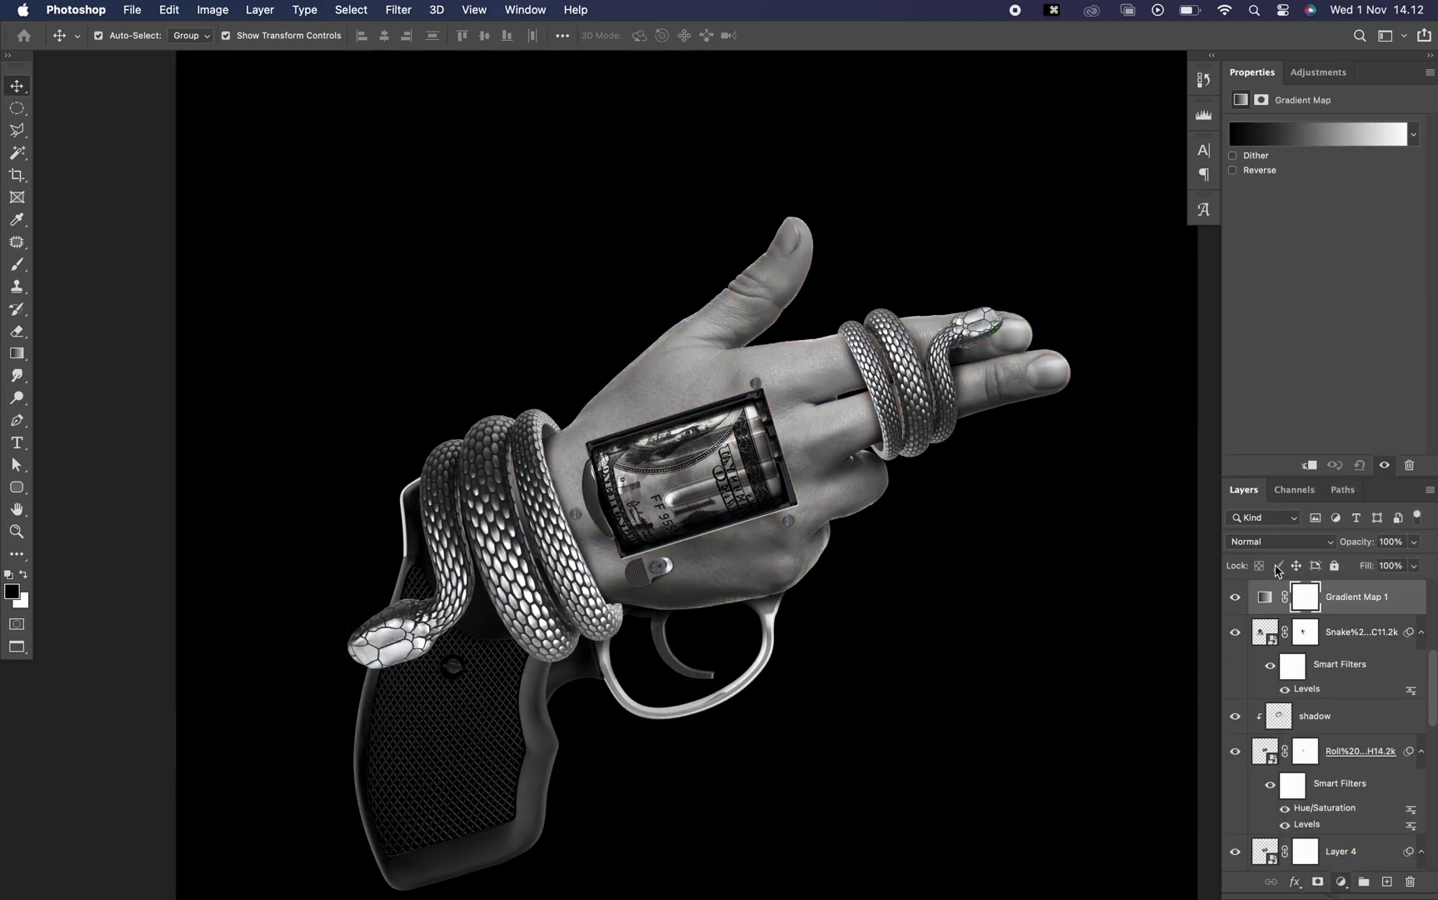
alt+click(1357, 612)
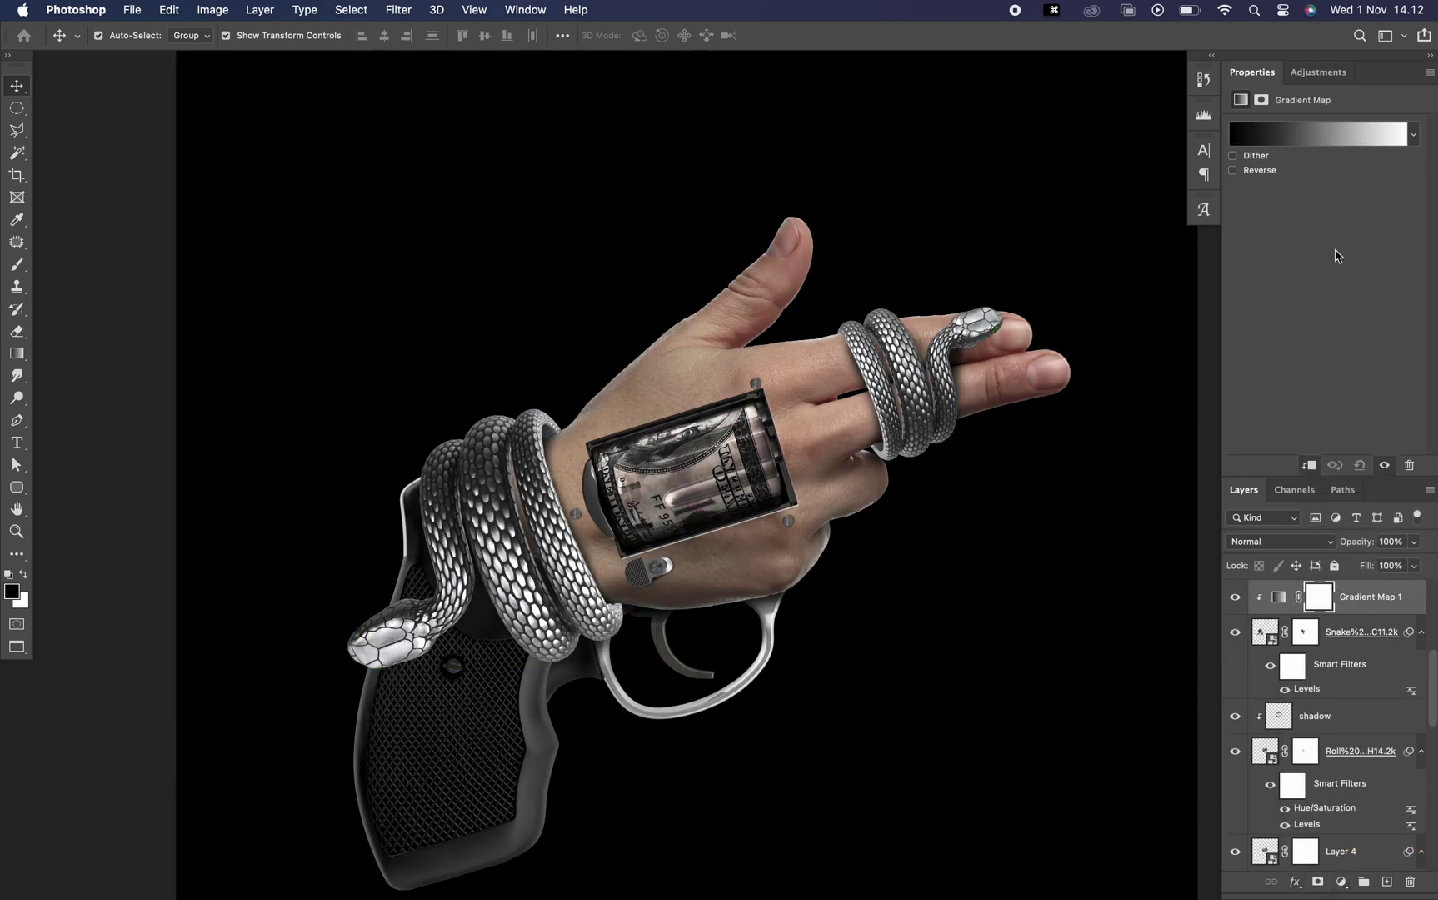
Set the gradient's right end stop to an olive gold colour.
click(1337, 137)
click(1165, 574)
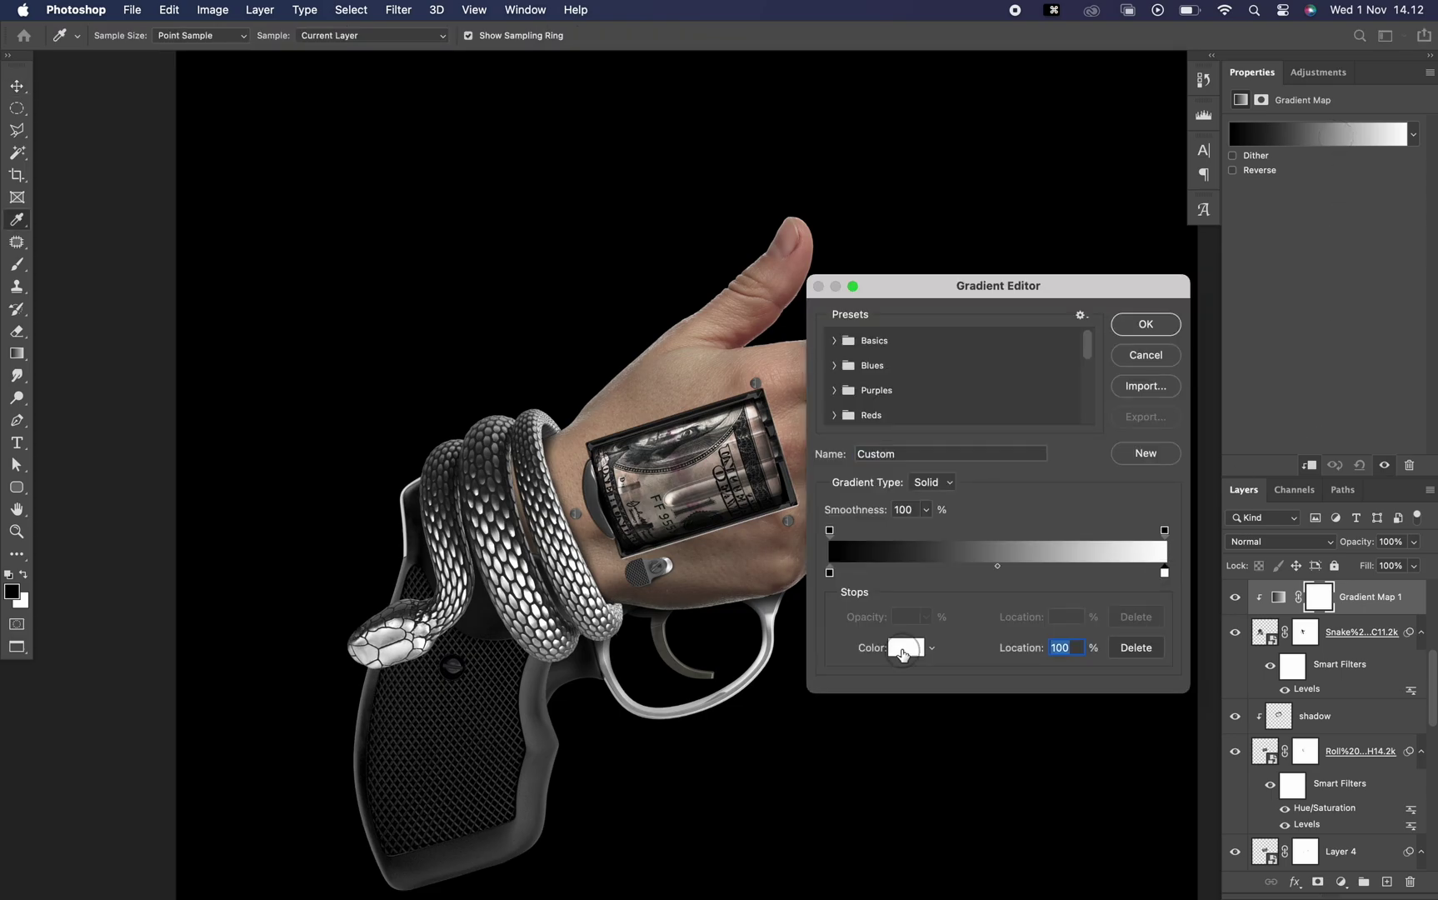
click(906, 647)
drag(1025, 343, 1062, 289)
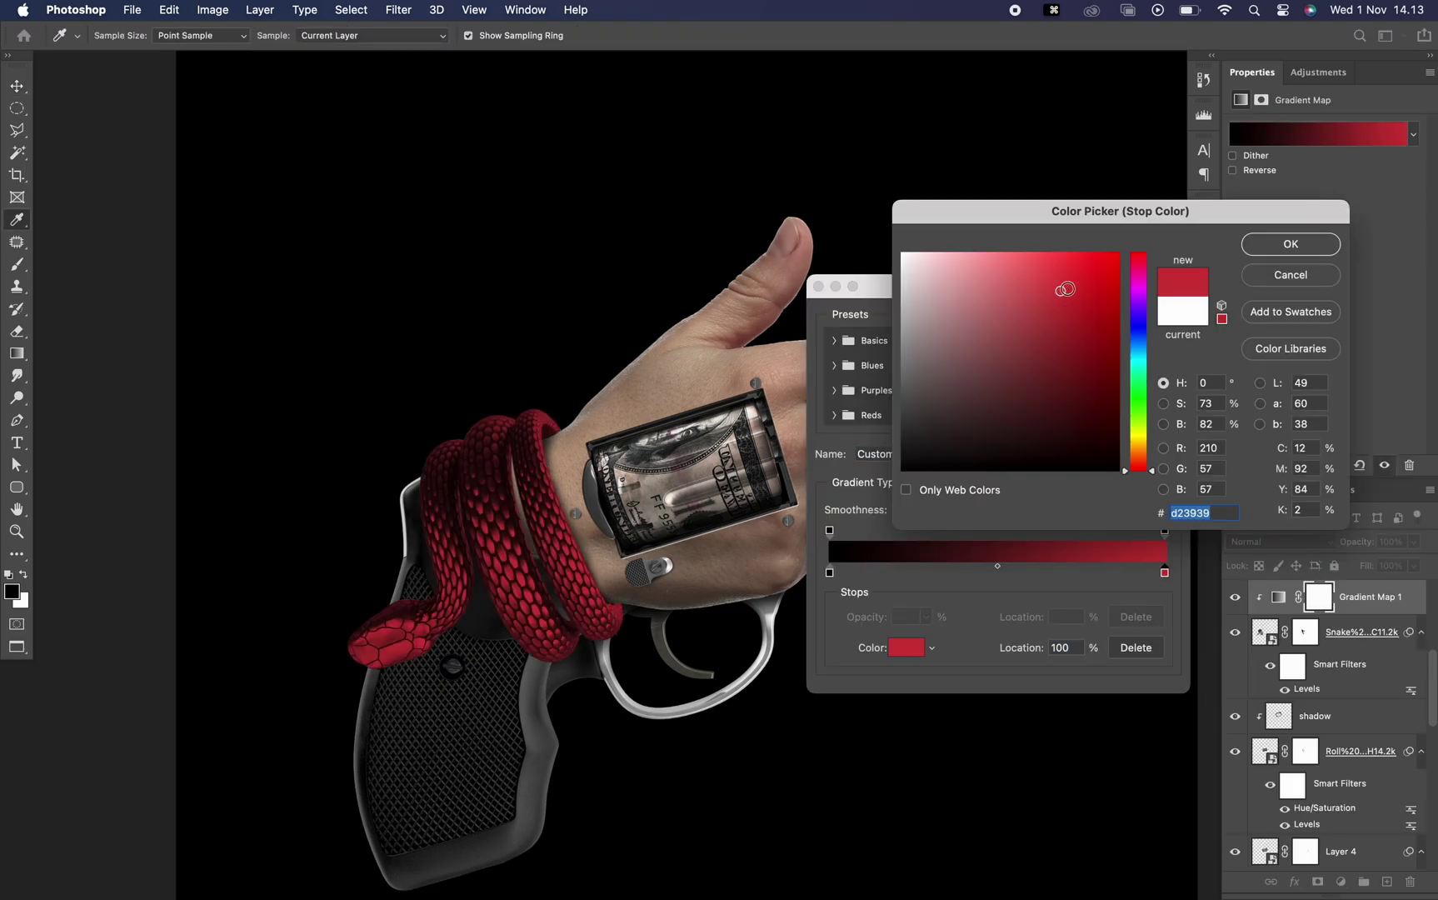
click(1142, 438)
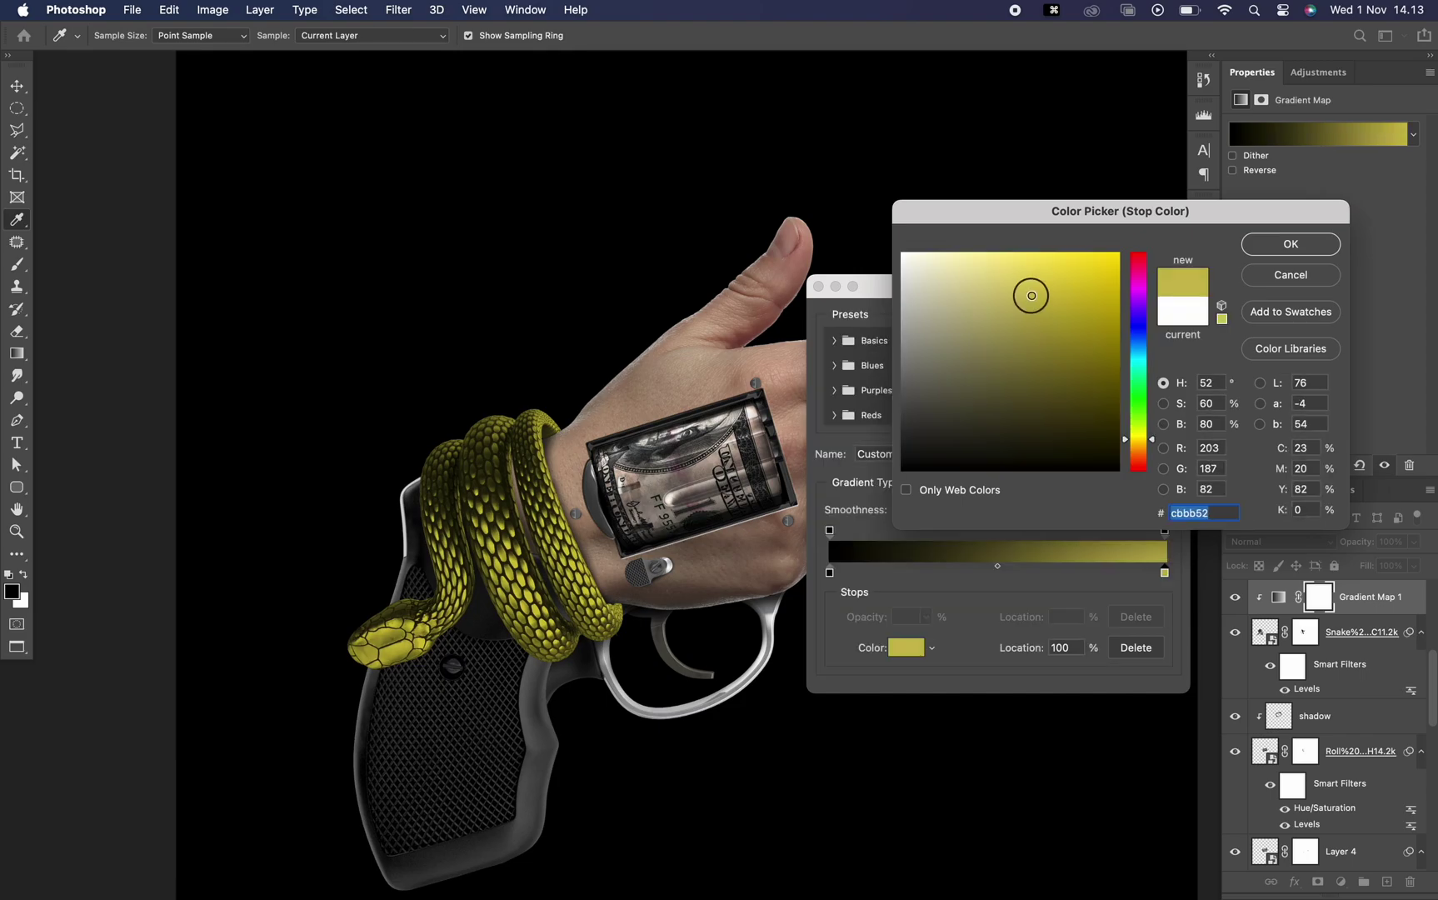
drag(1032, 295, 994, 320)
click(1154, 444)
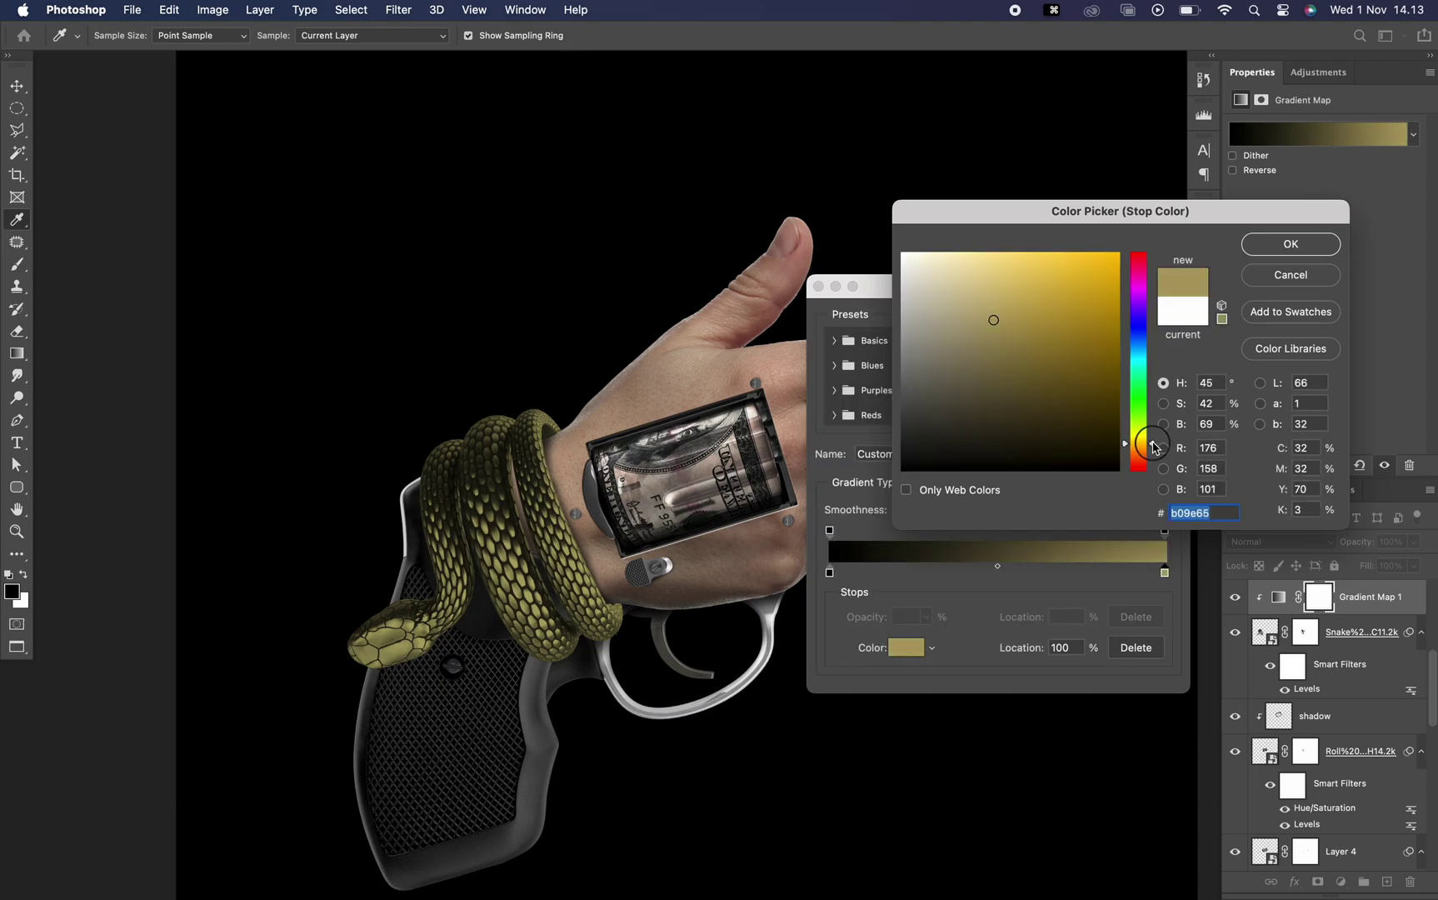
click(1291, 243)
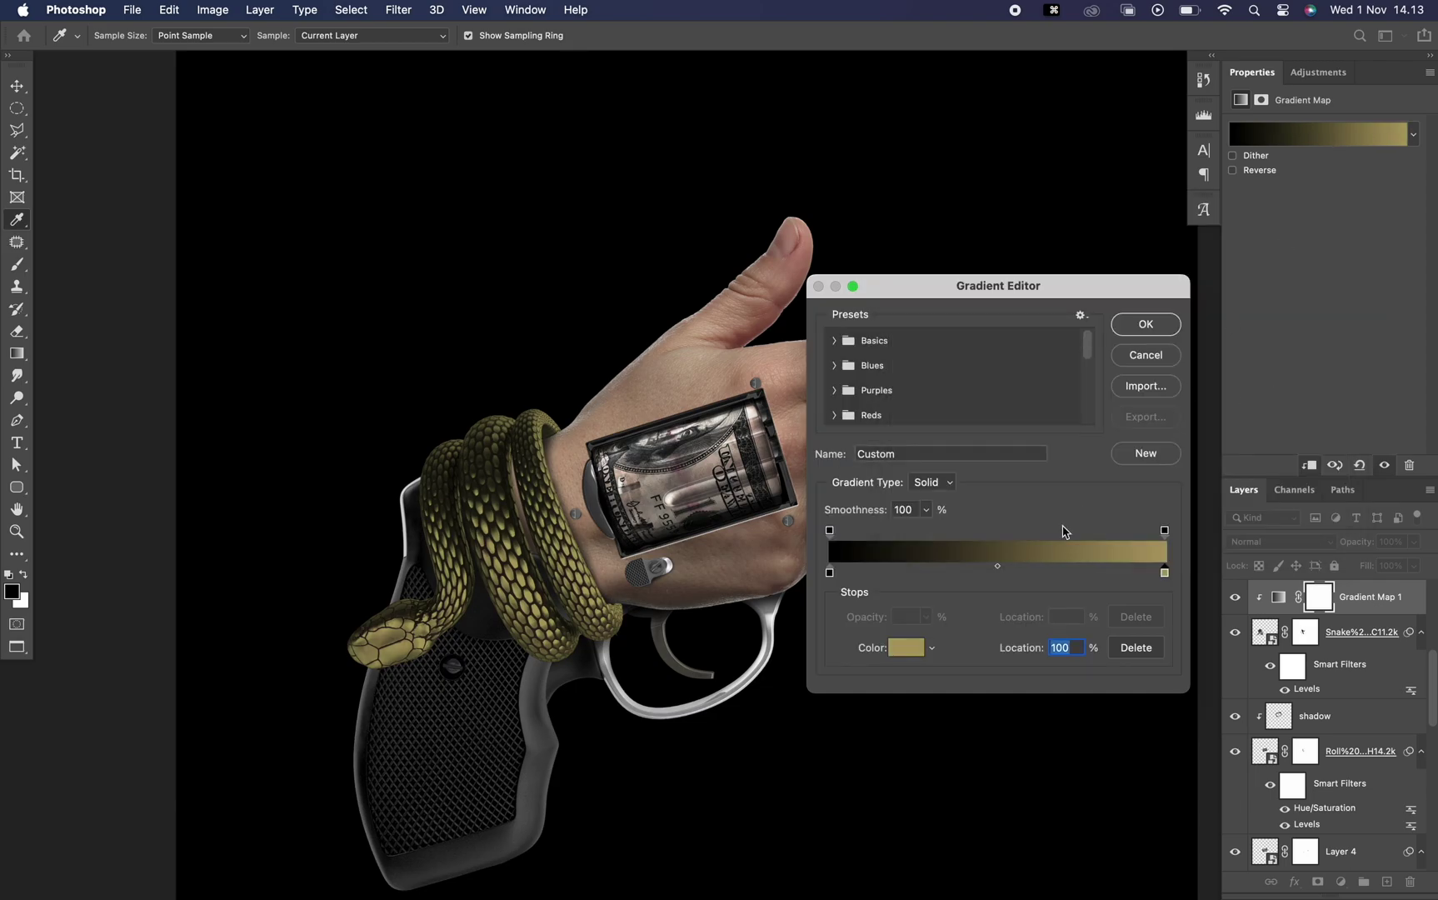
Make the left stop very dark brown and arrange the stops, with the middle at 28%.
click(904, 649)
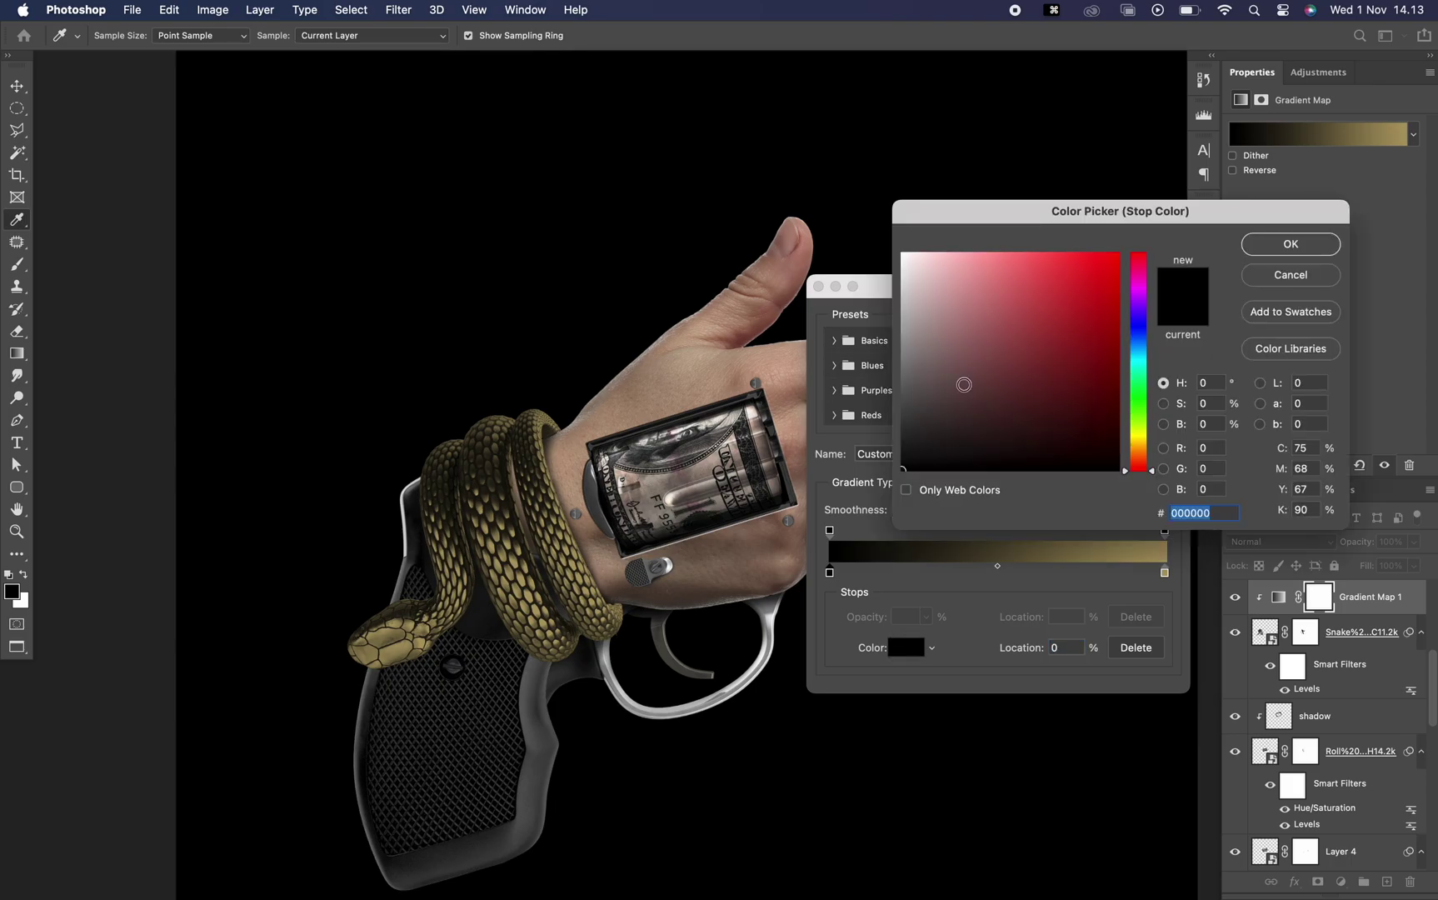
click(1140, 446)
click(950, 421)
click(1012, 402)
key(Return)
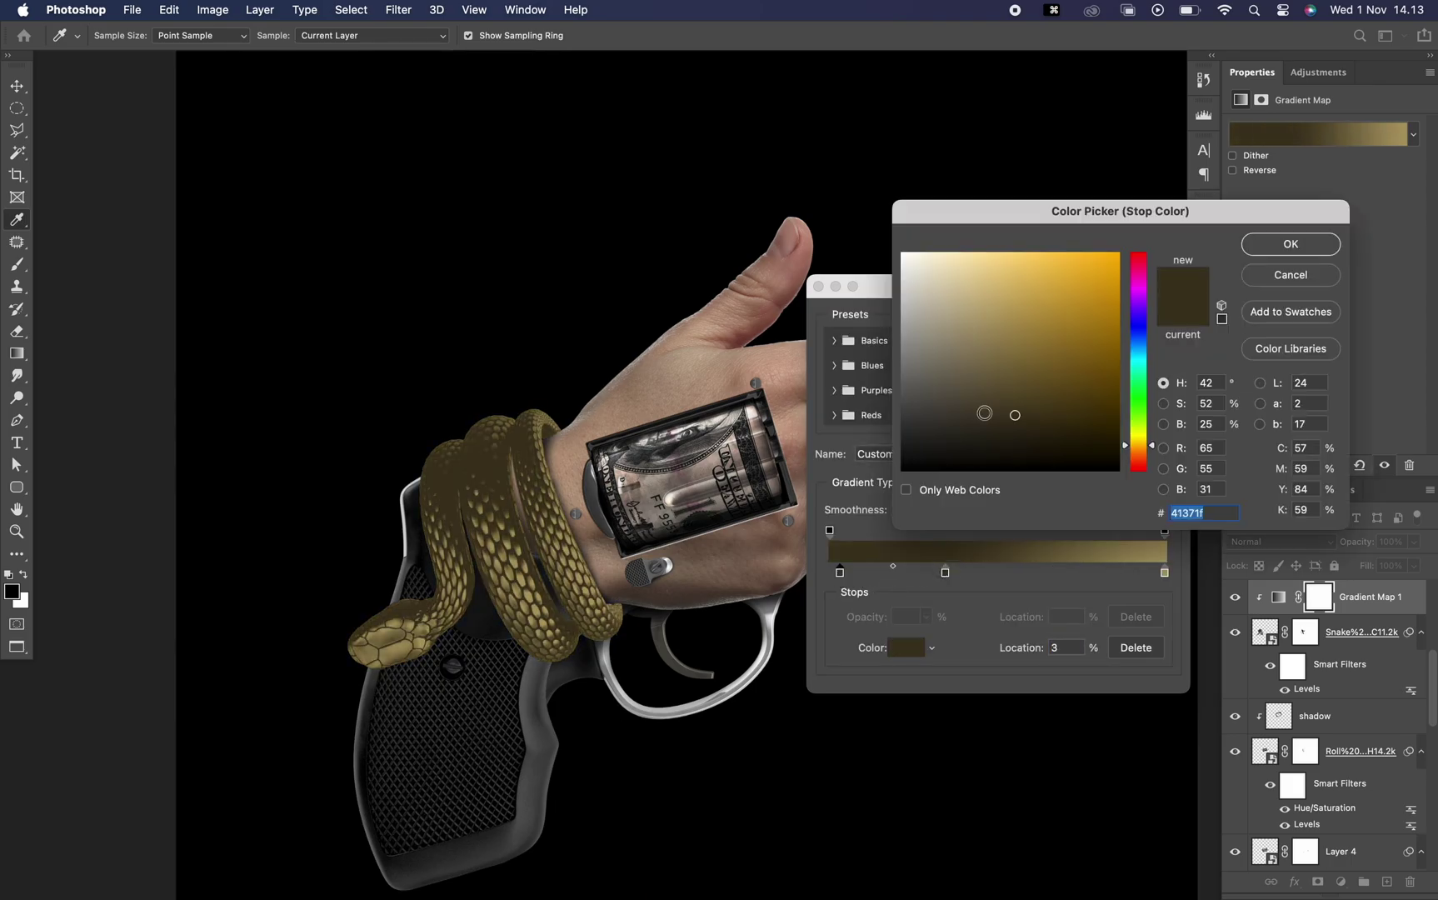
key(Return)
drag(839, 572, 970, 573)
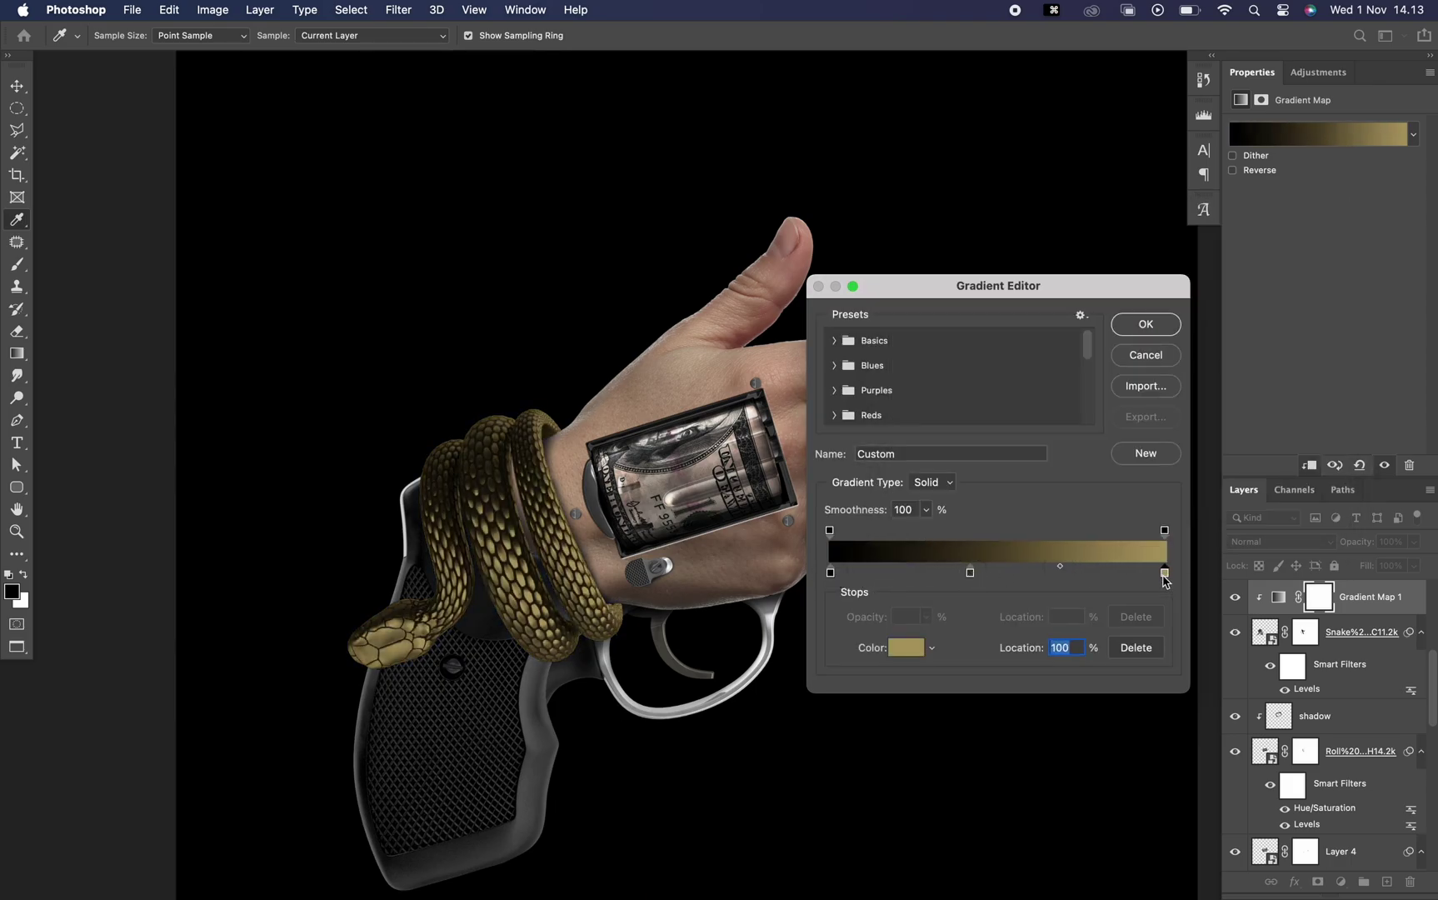
drag(1164, 575, 1113, 575)
drag(970, 573, 922, 573)
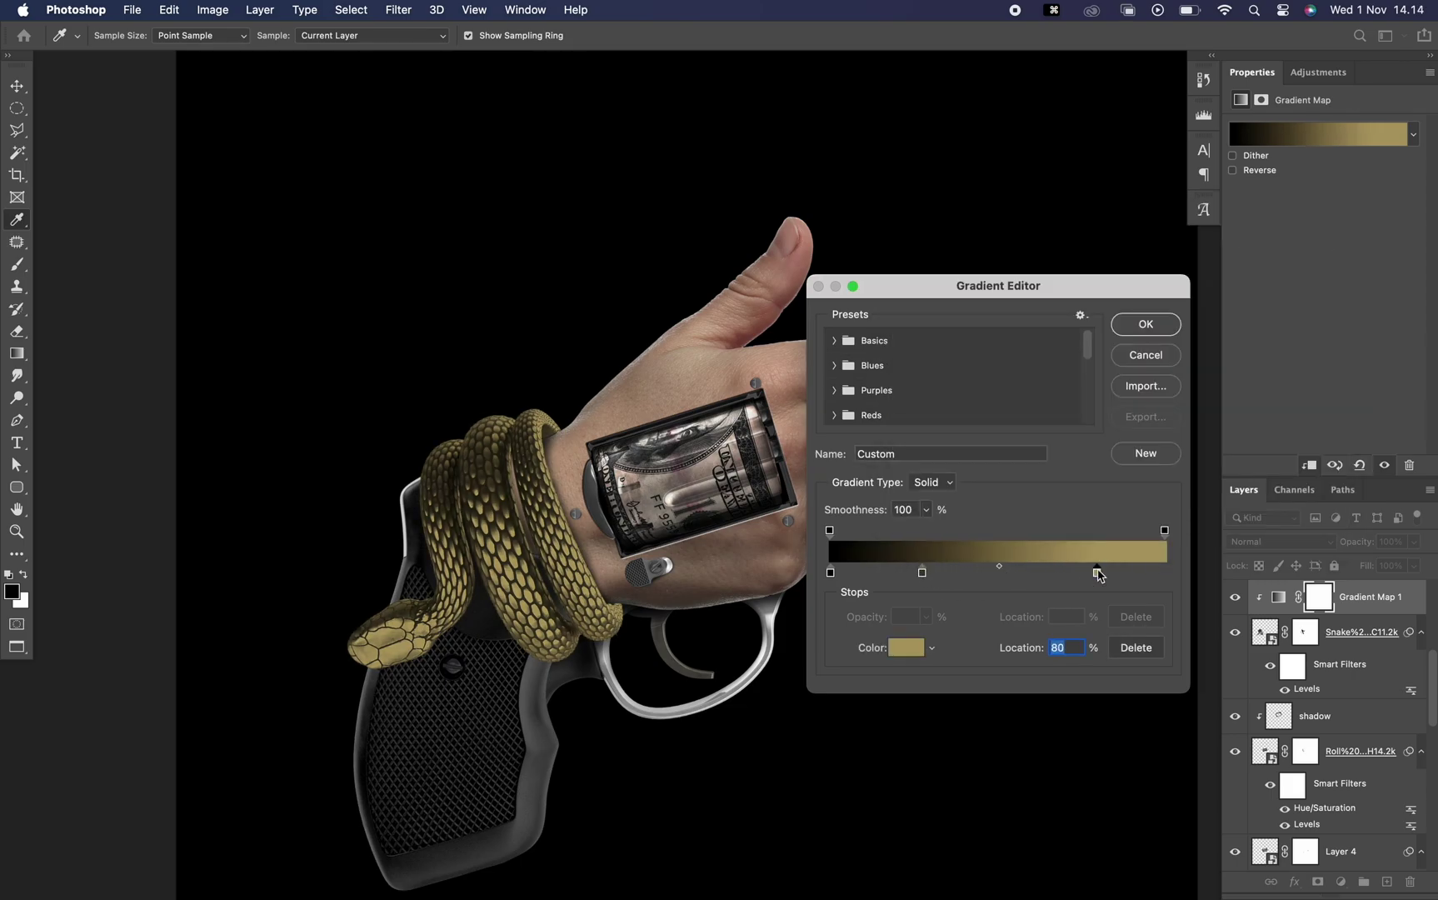
key(super+j)
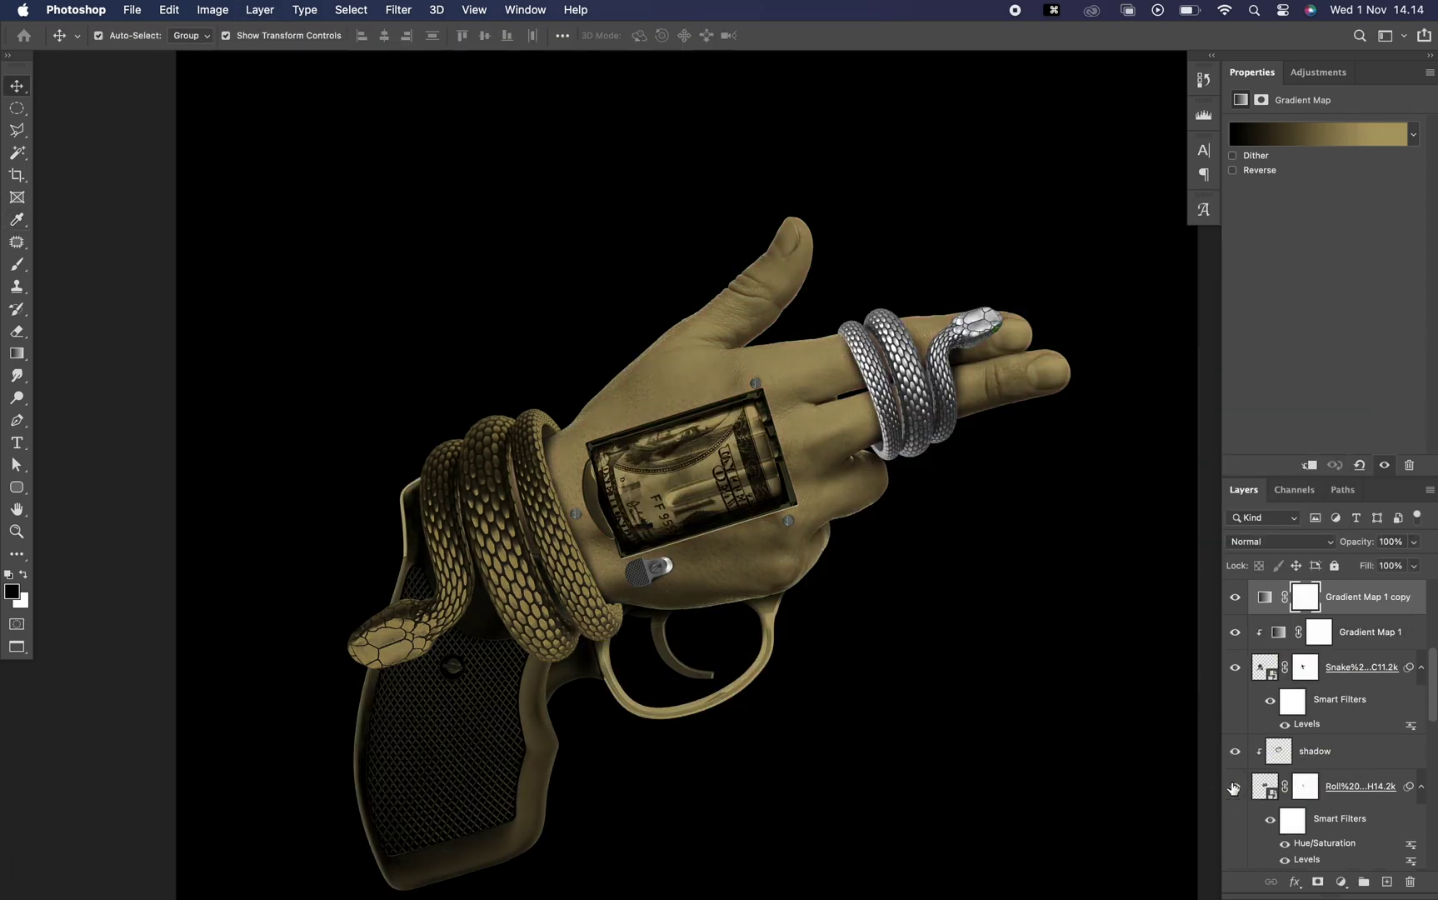
Duplicate the gold gradient map for the finger snake and group all artwork as 'raw'.
key(super+bracketright)
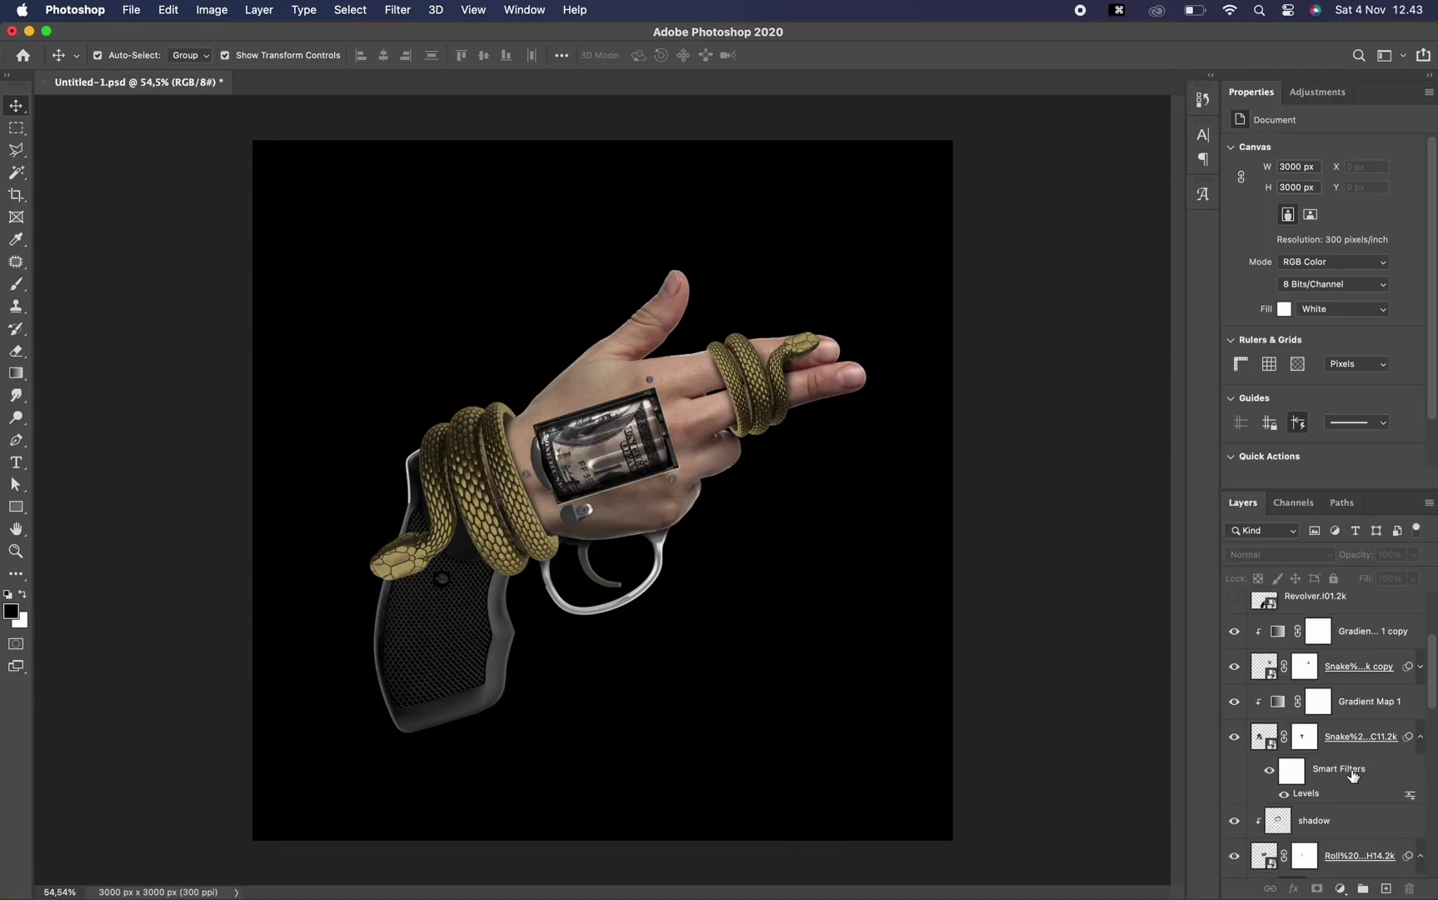
scroll(1352, 775, down, 5)
shift+click(1350, 833)
drag(1350, 834, 1364, 890)
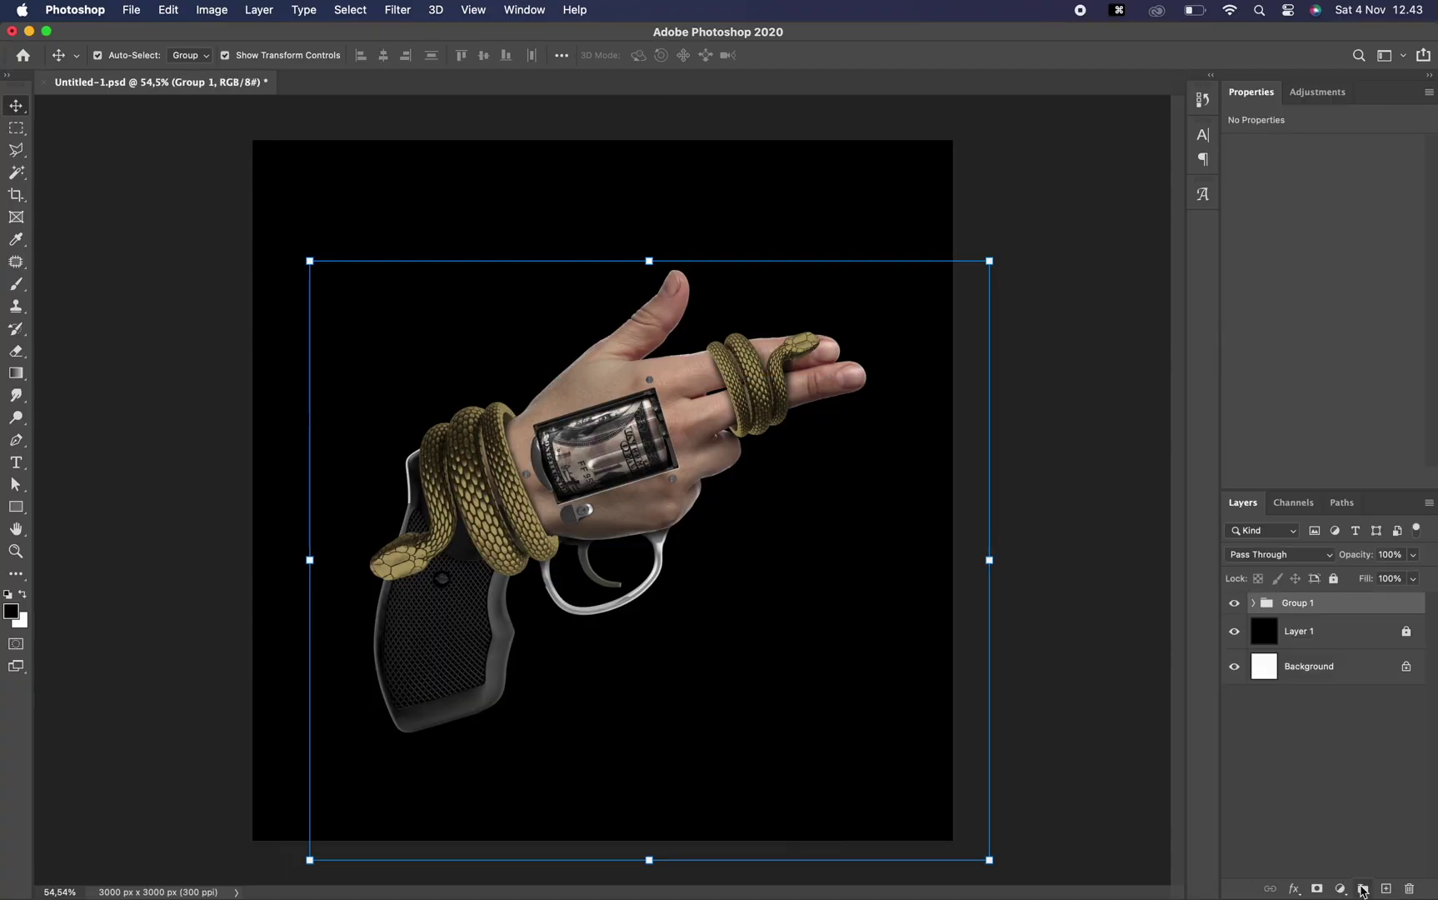
double_click(1298, 603)
text(raw)
key(Return)
Duplicate the raw group, merge the copy into a smart object, and rename it 'fix'.
right_click(1310, 604)
click(1240, 148)
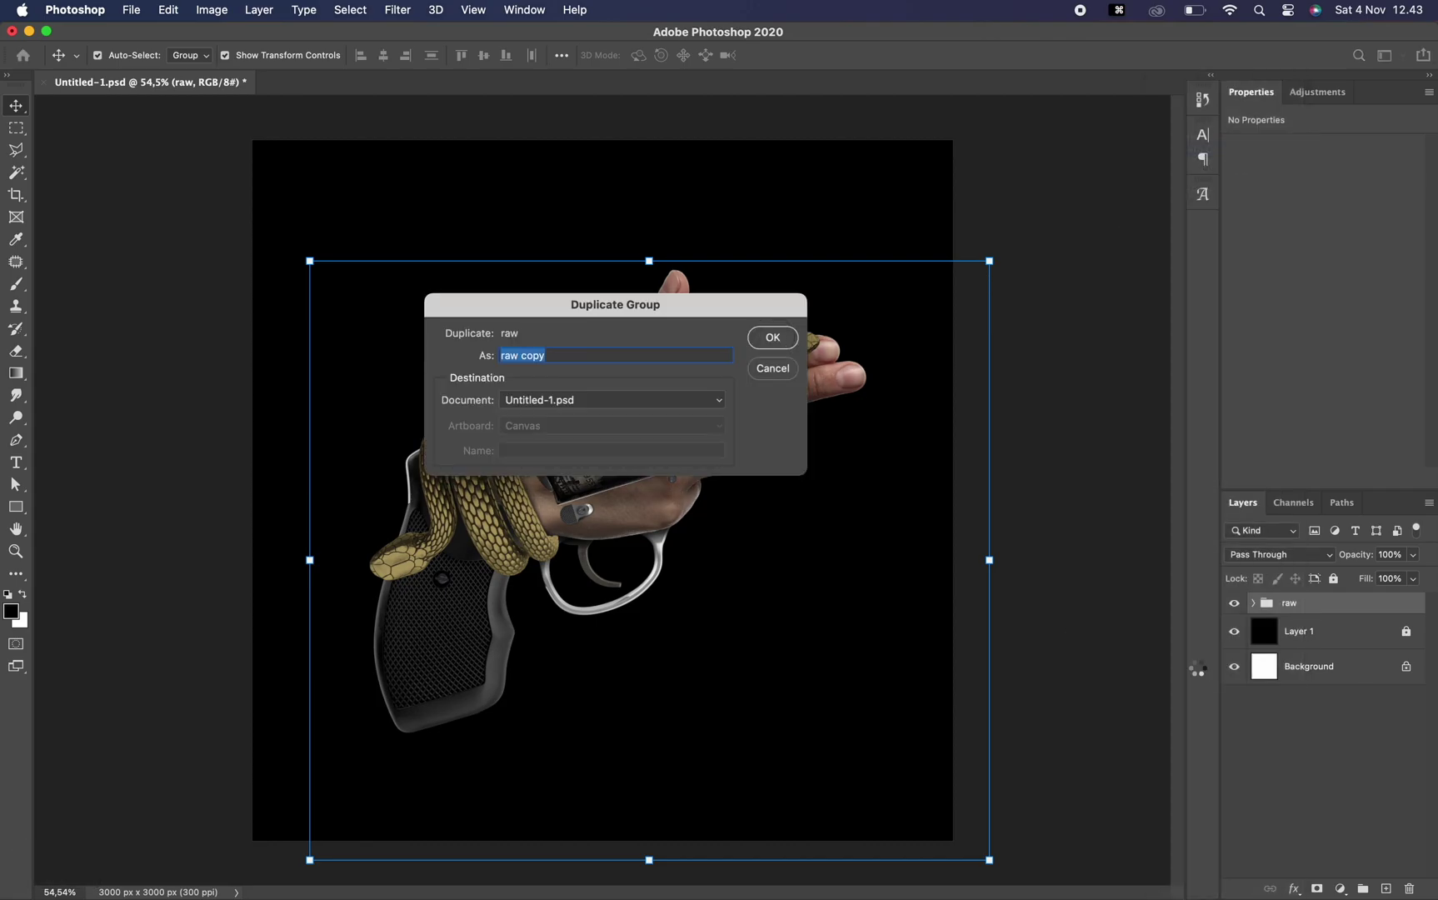
key(Return)
right_click(1300, 603)
click(1194, 334)
double_click(1315, 609)
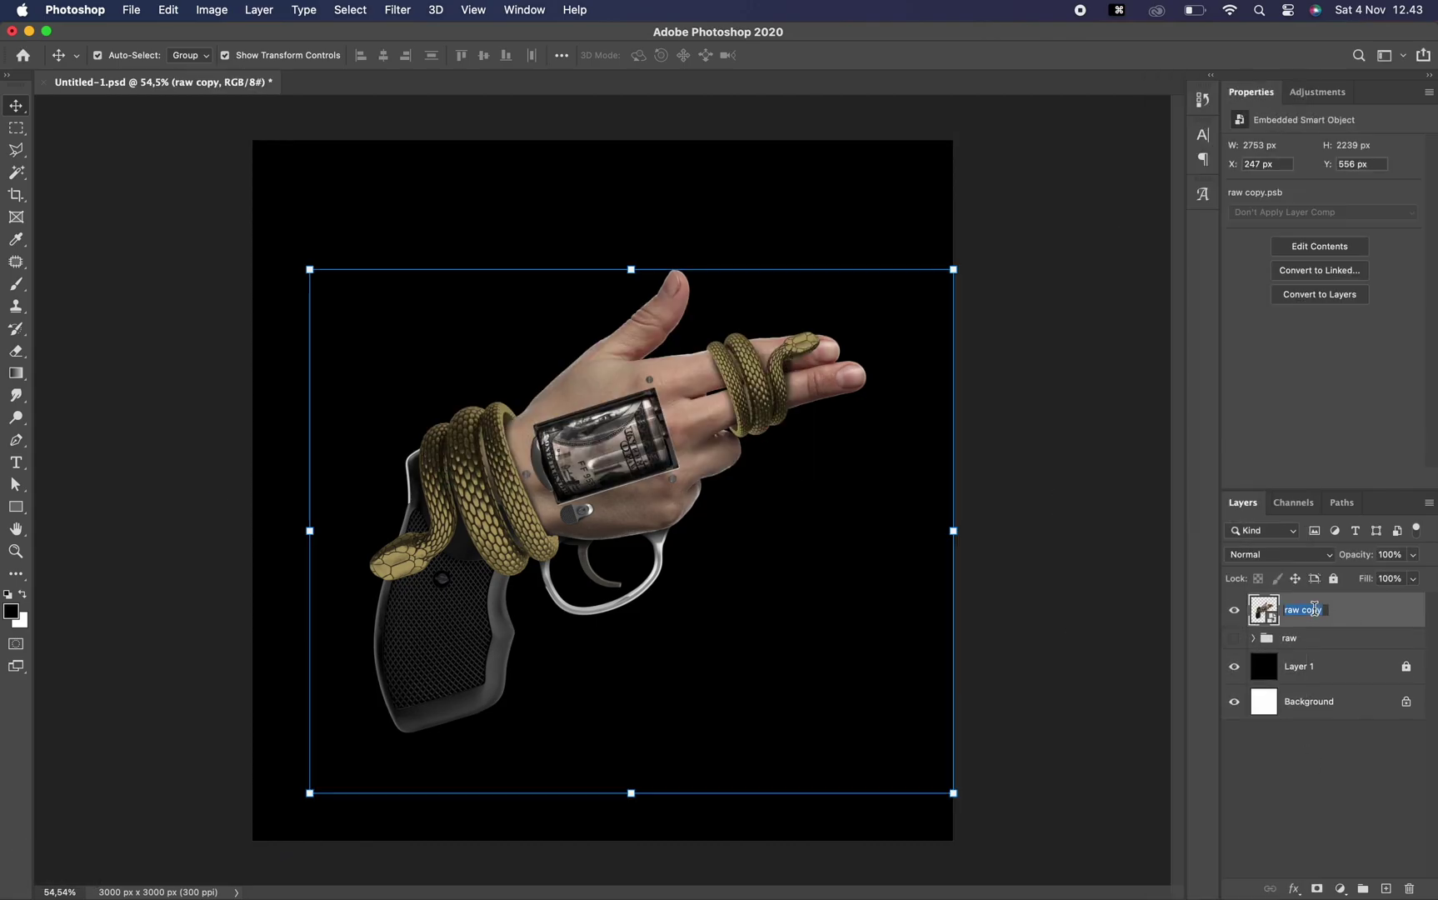
text(fix)
key(Return)
key(super+0)
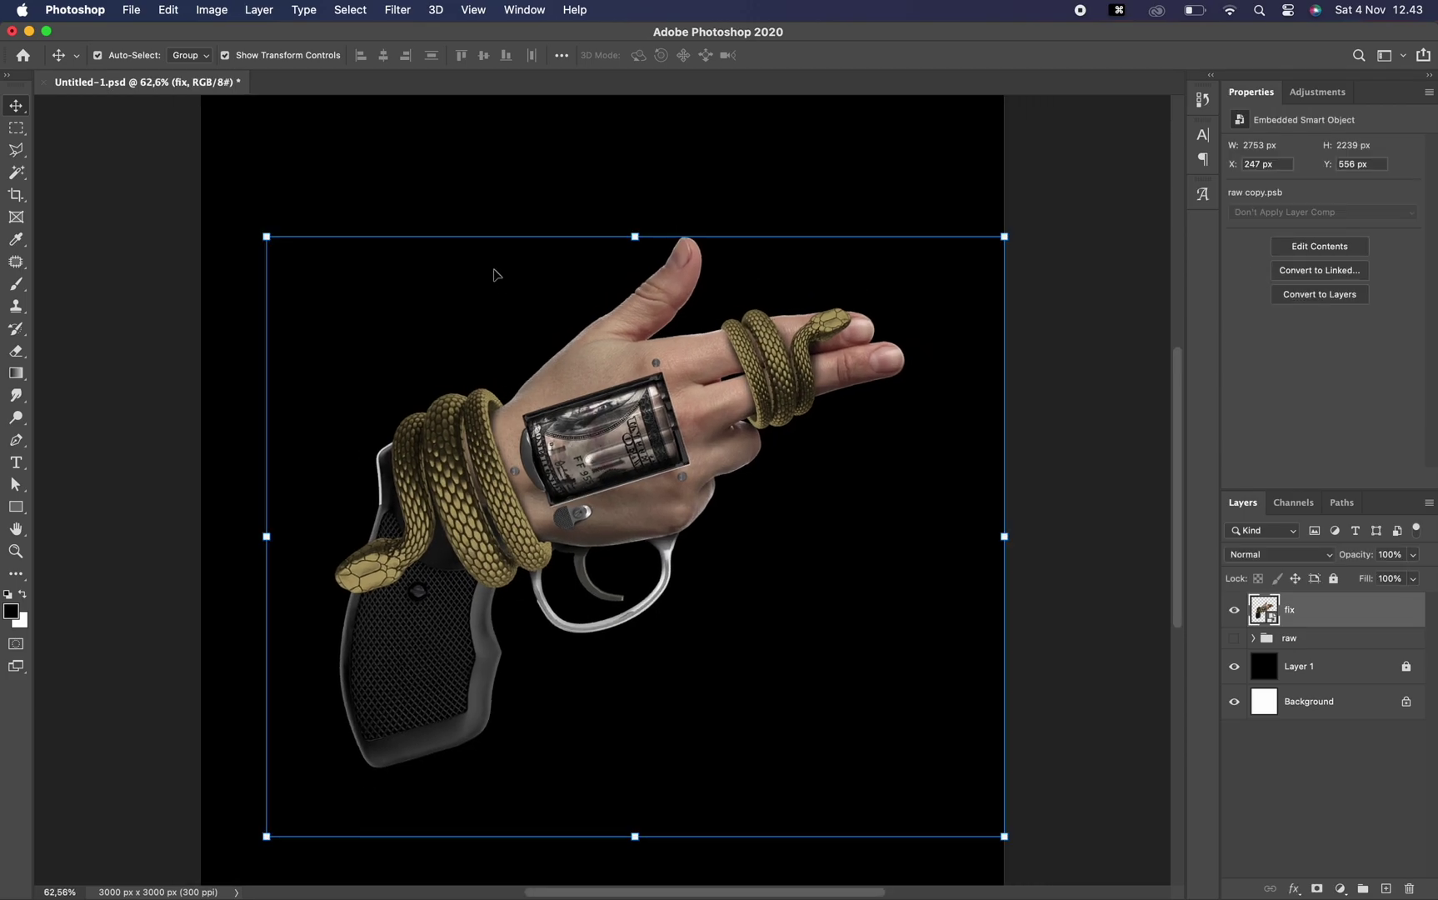
Apply Camera Raw to fix: exposure -0,45, contrast +42, highlights +27, shadows -15, whites +39, dehaze +18.
click(398, 9)
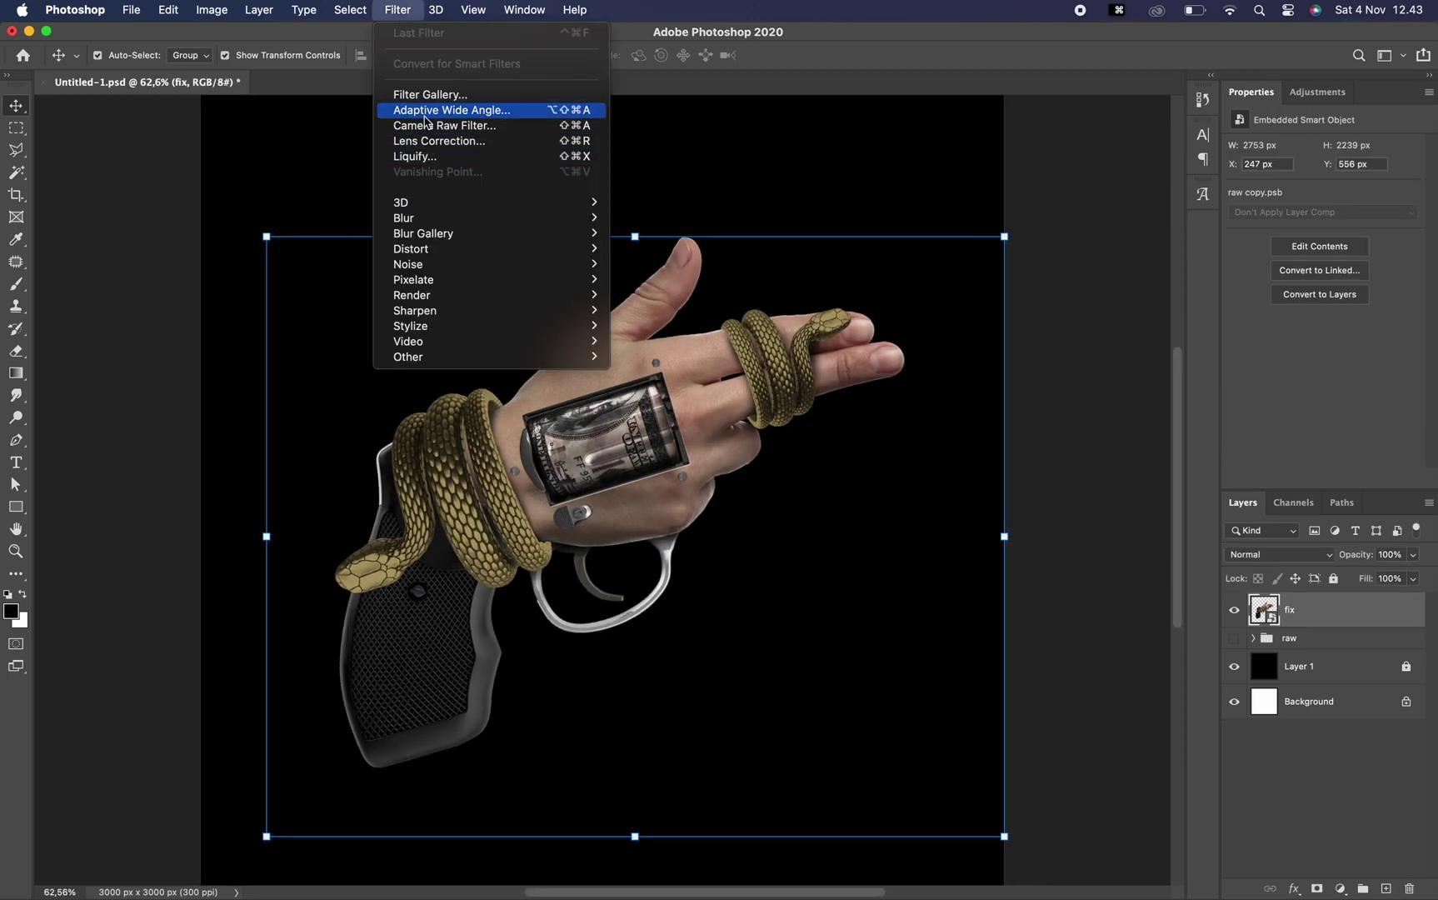
click(425, 125)
drag(1310, 438, 1352, 466)
drag(1309, 492, 1294, 521)
mouse_move(1310, 547)
mouse_down()
mouse_move(1349, 547)
mouse_move(1301, 576)
mouse_up()
drag(1309, 617, 1328, 644)
drag(1310, 671, 1328, 672)
drag(1310, 714, 1325, 717)
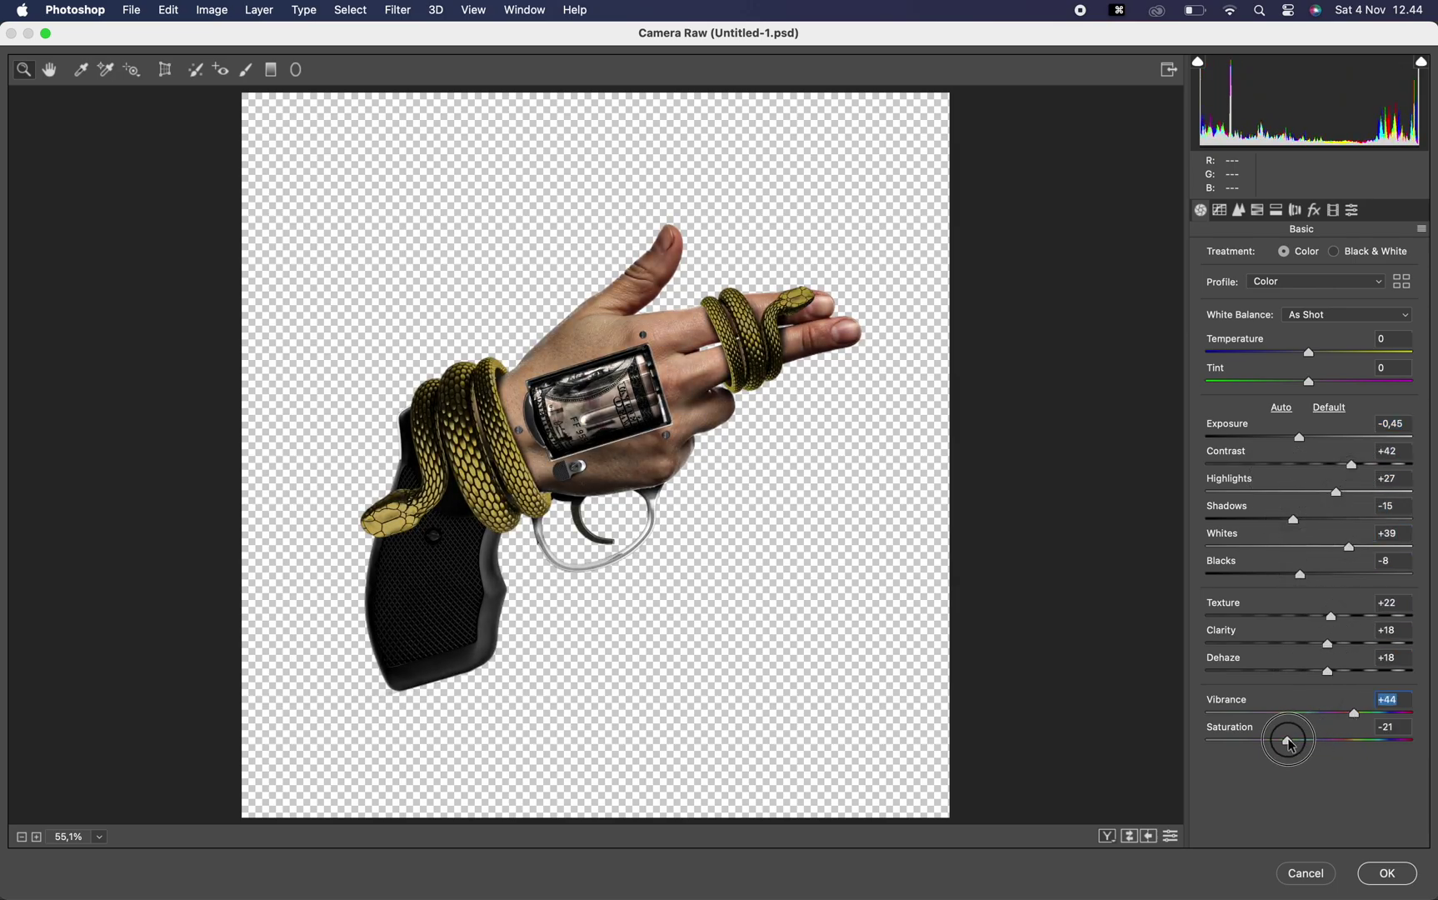
drag(1309, 354, 1317, 383)
drag(1303, 354, 1307, 357)
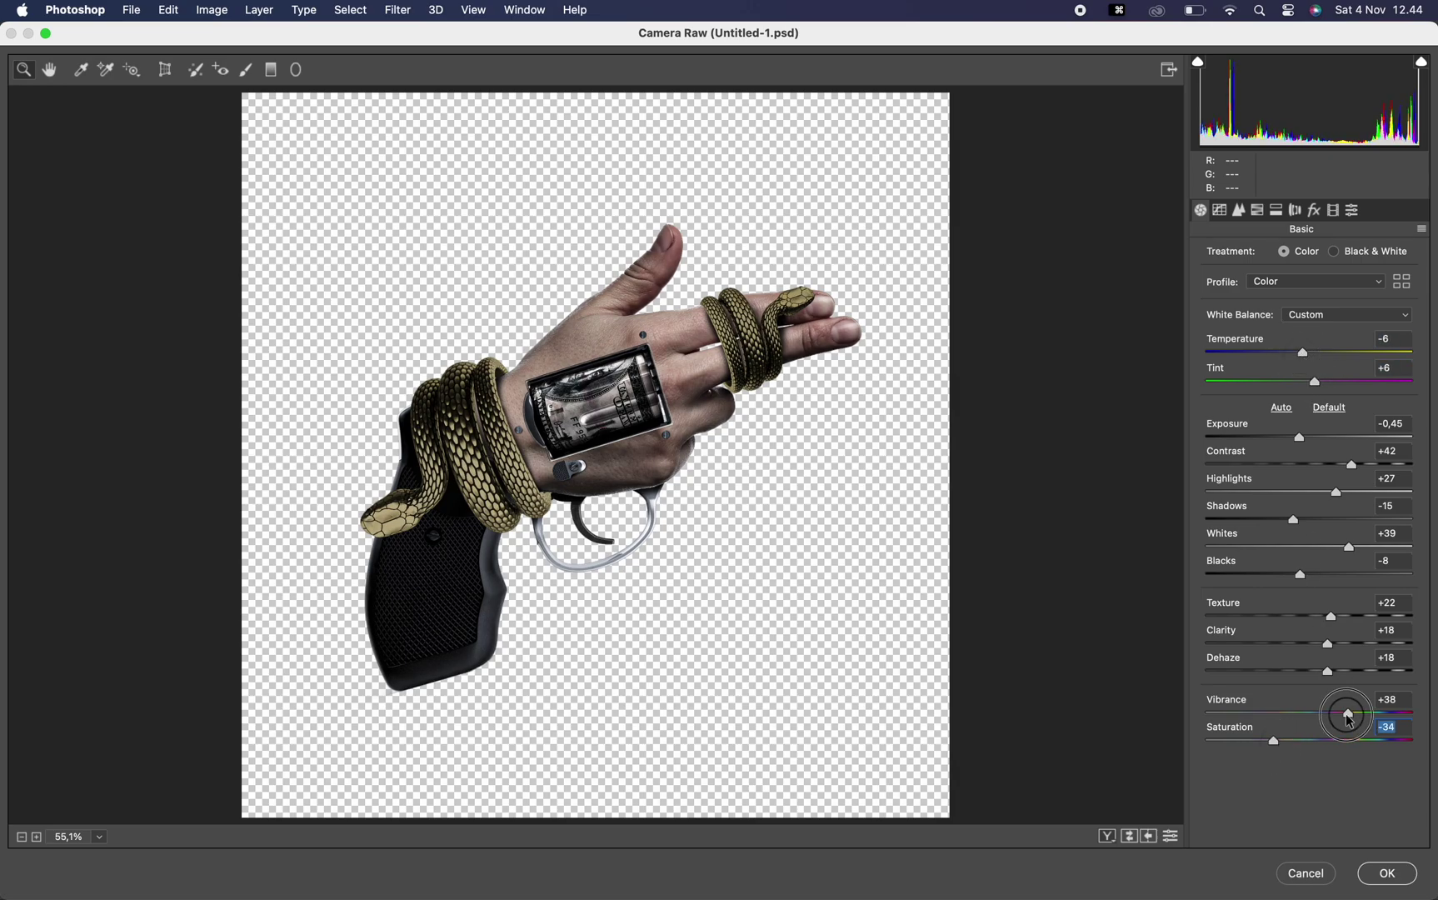
key(Return)
Revise Camera Raw to exposure -0,70, shadows +19, whites +6, blacks +38, vibrance -15.
click(1284, 667)
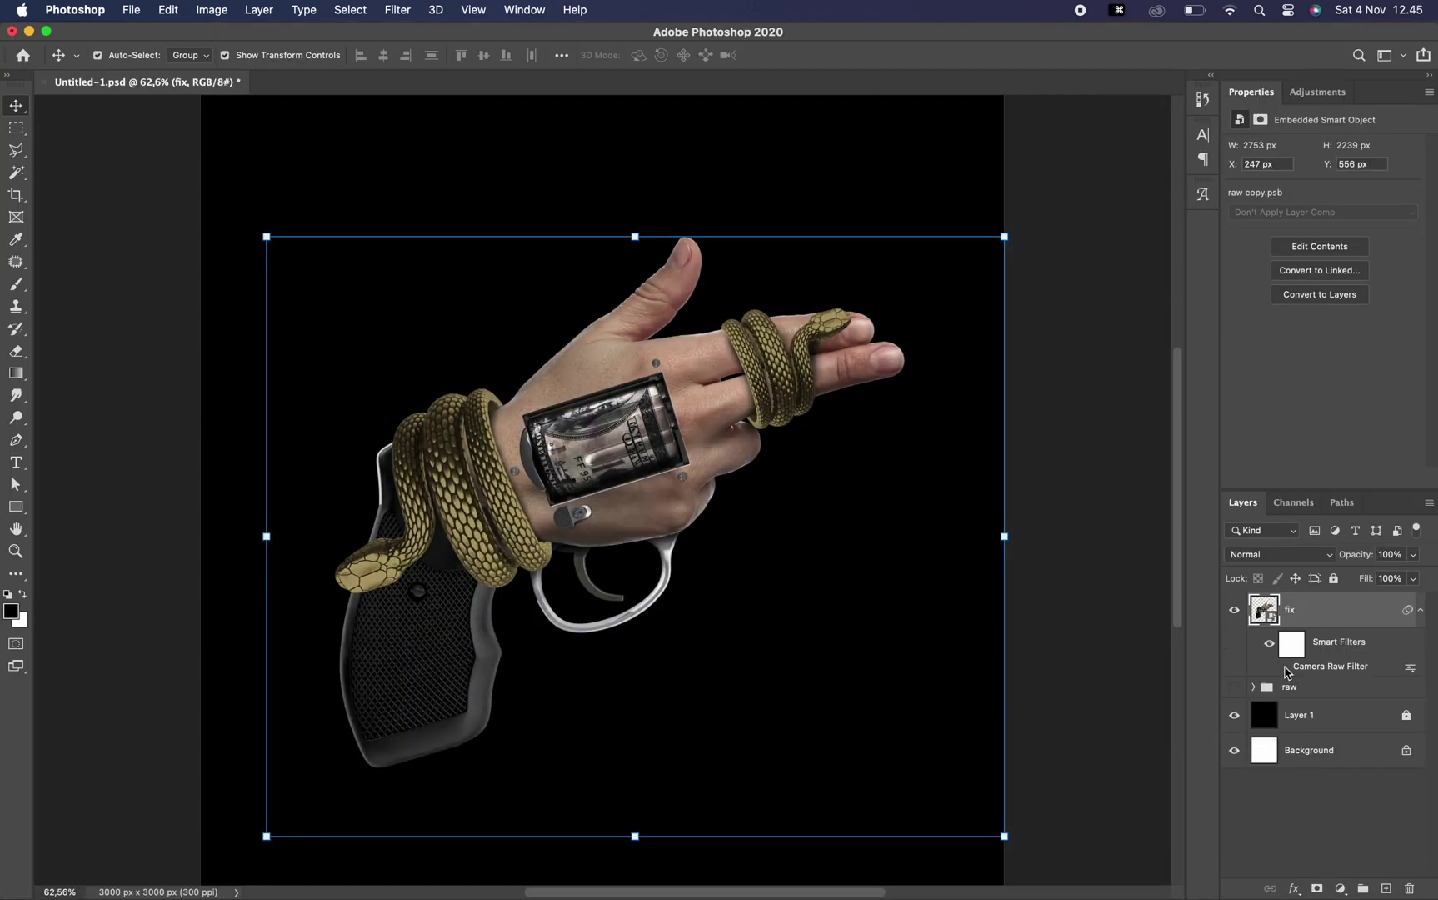
click(1284, 668)
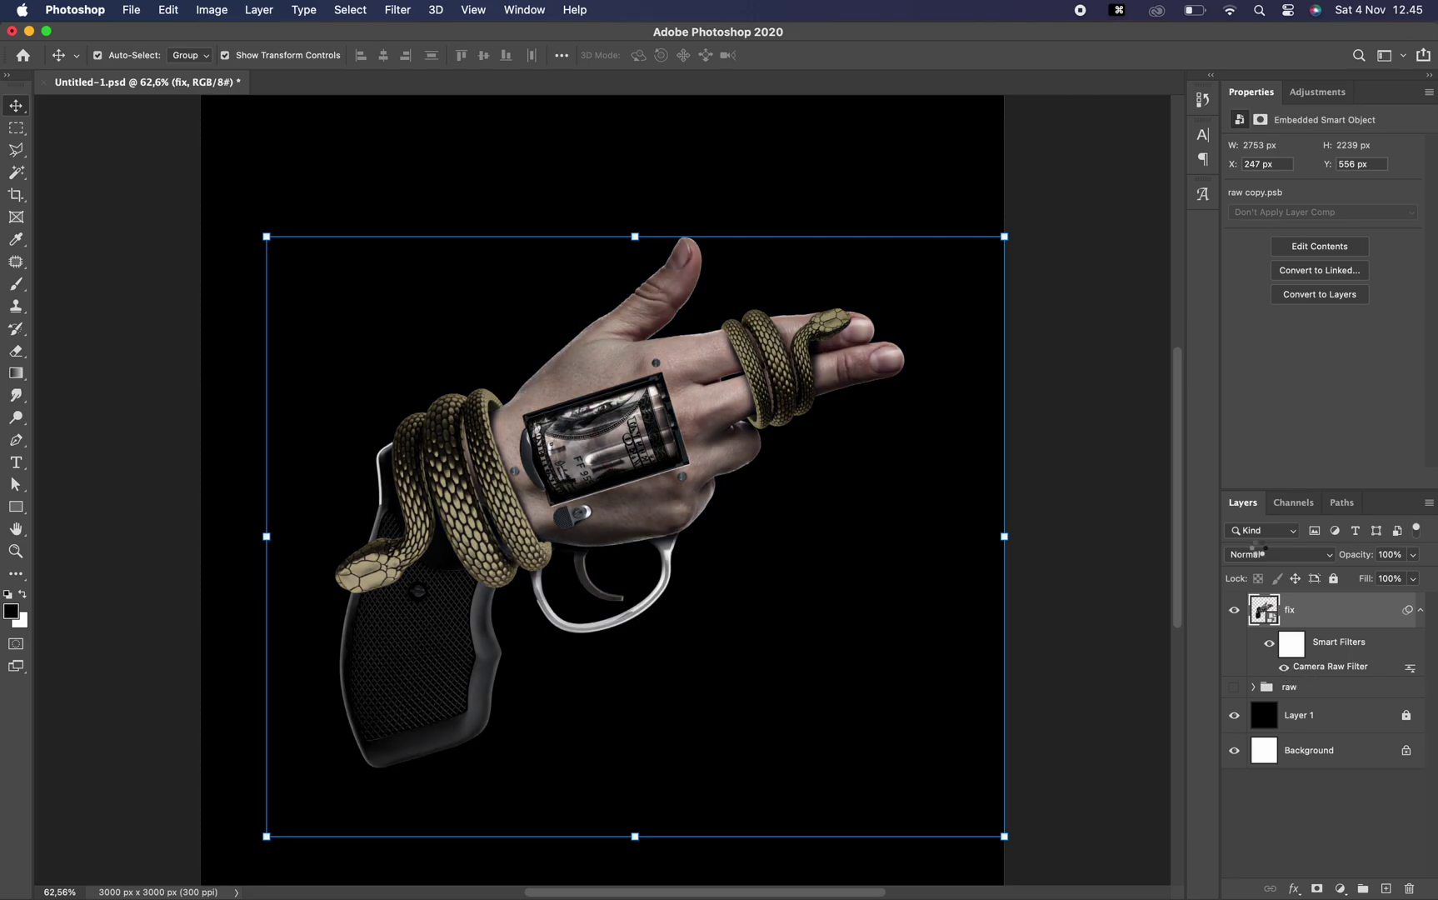
double_click(1330, 667)
mouse_move(1307, 574)
mouse_down()
mouse_move(1348, 574)
mouse_move(1317, 552)
mouse_up()
drag(1301, 443, 1295, 442)
click(1350, 575)
drag(1310, 520, 1330, 521)
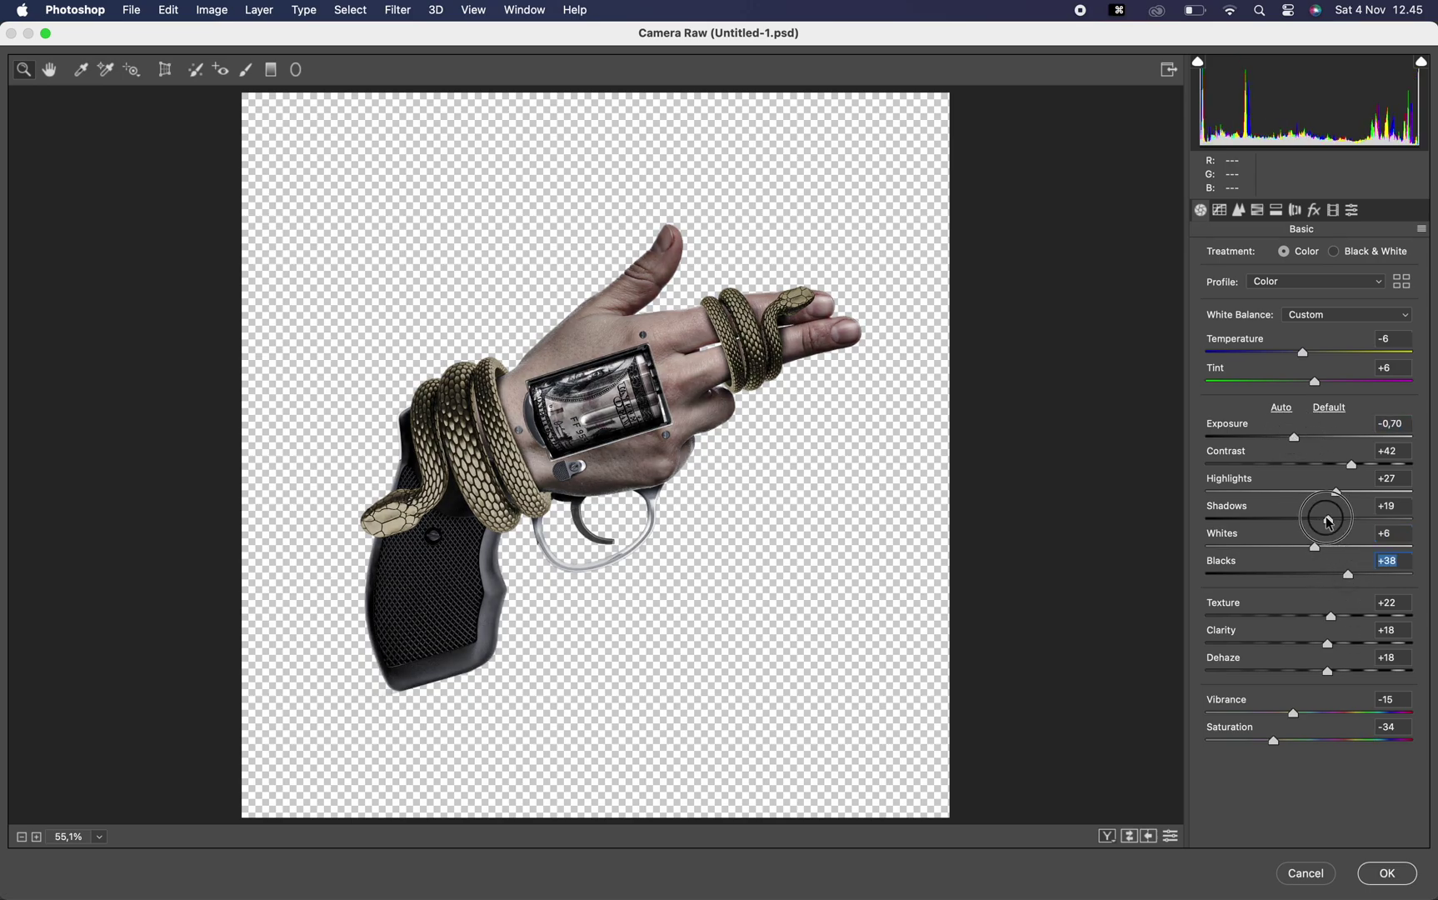
click(1388, 874)
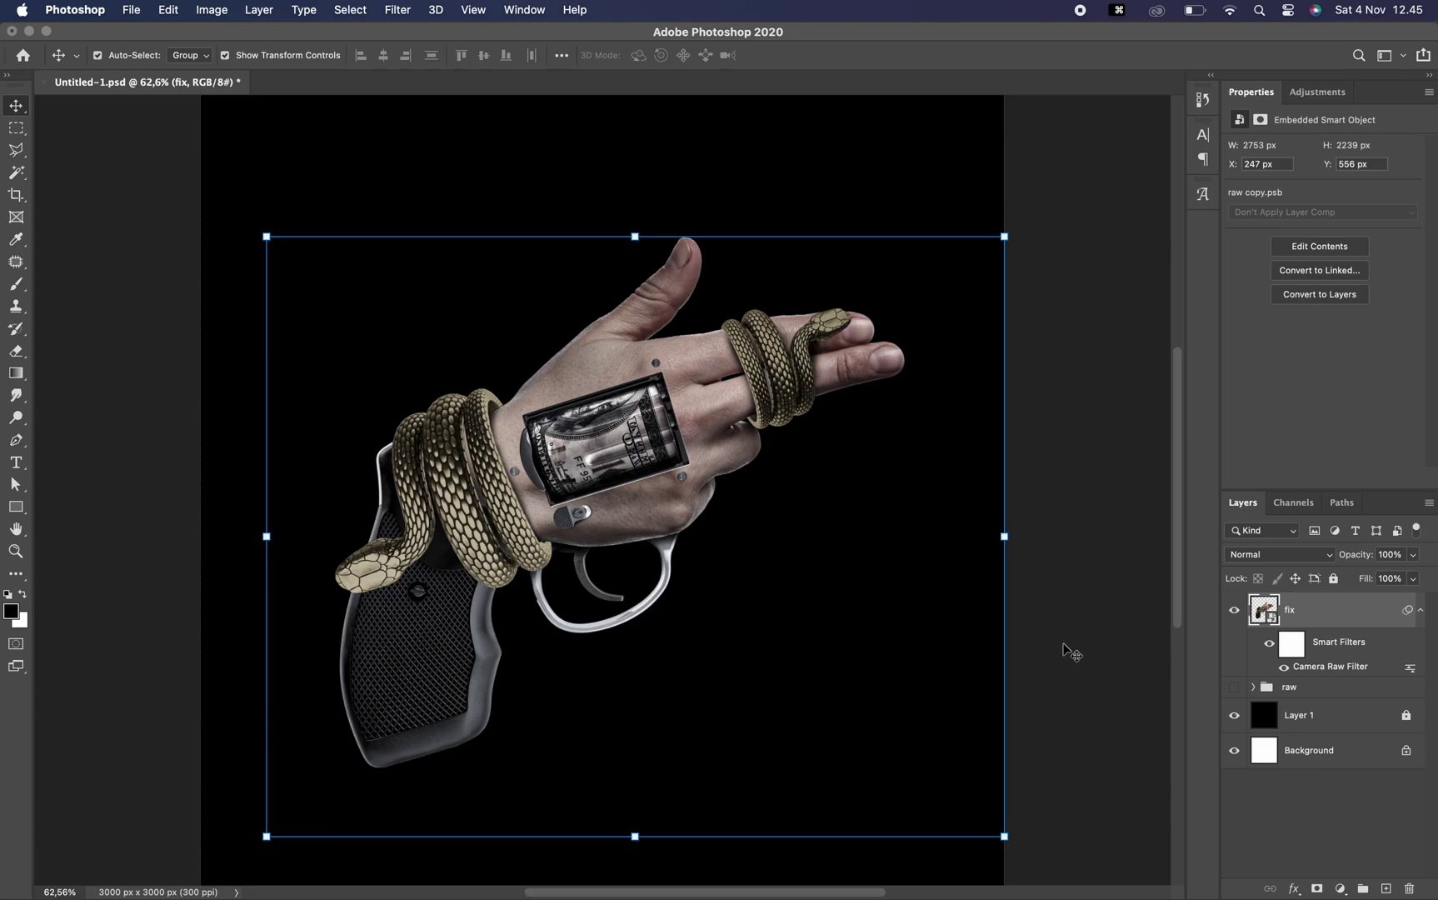
Add 7% noise to the gun-hand for fine grain.
click(397, 9)
mouse_move(404, 269)
click(654, 264)
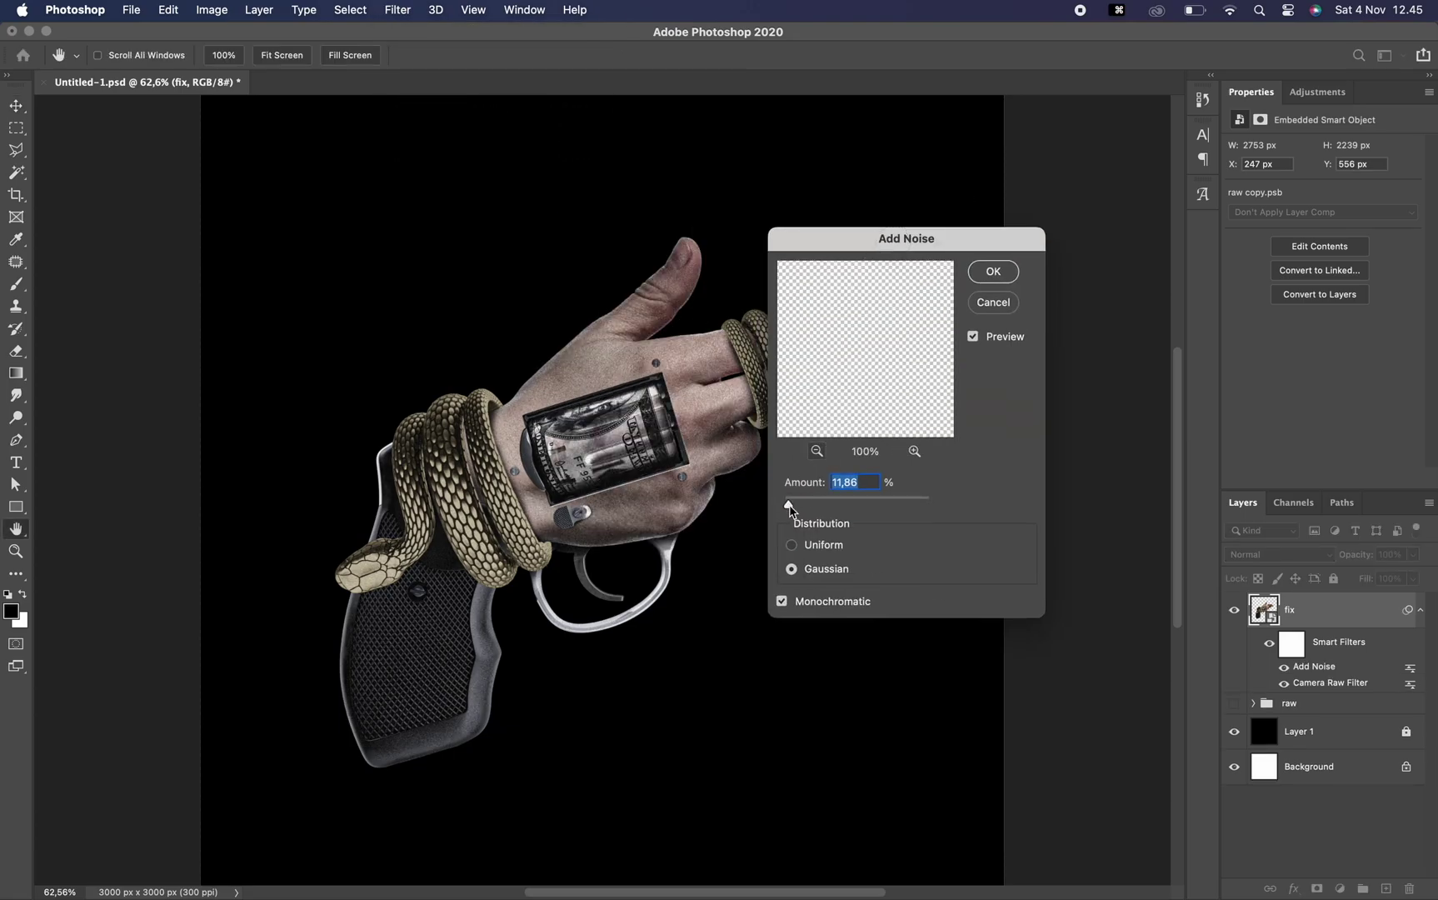
drag(789, 506, 791, 507)
text(7)
key(Return)
key(v)
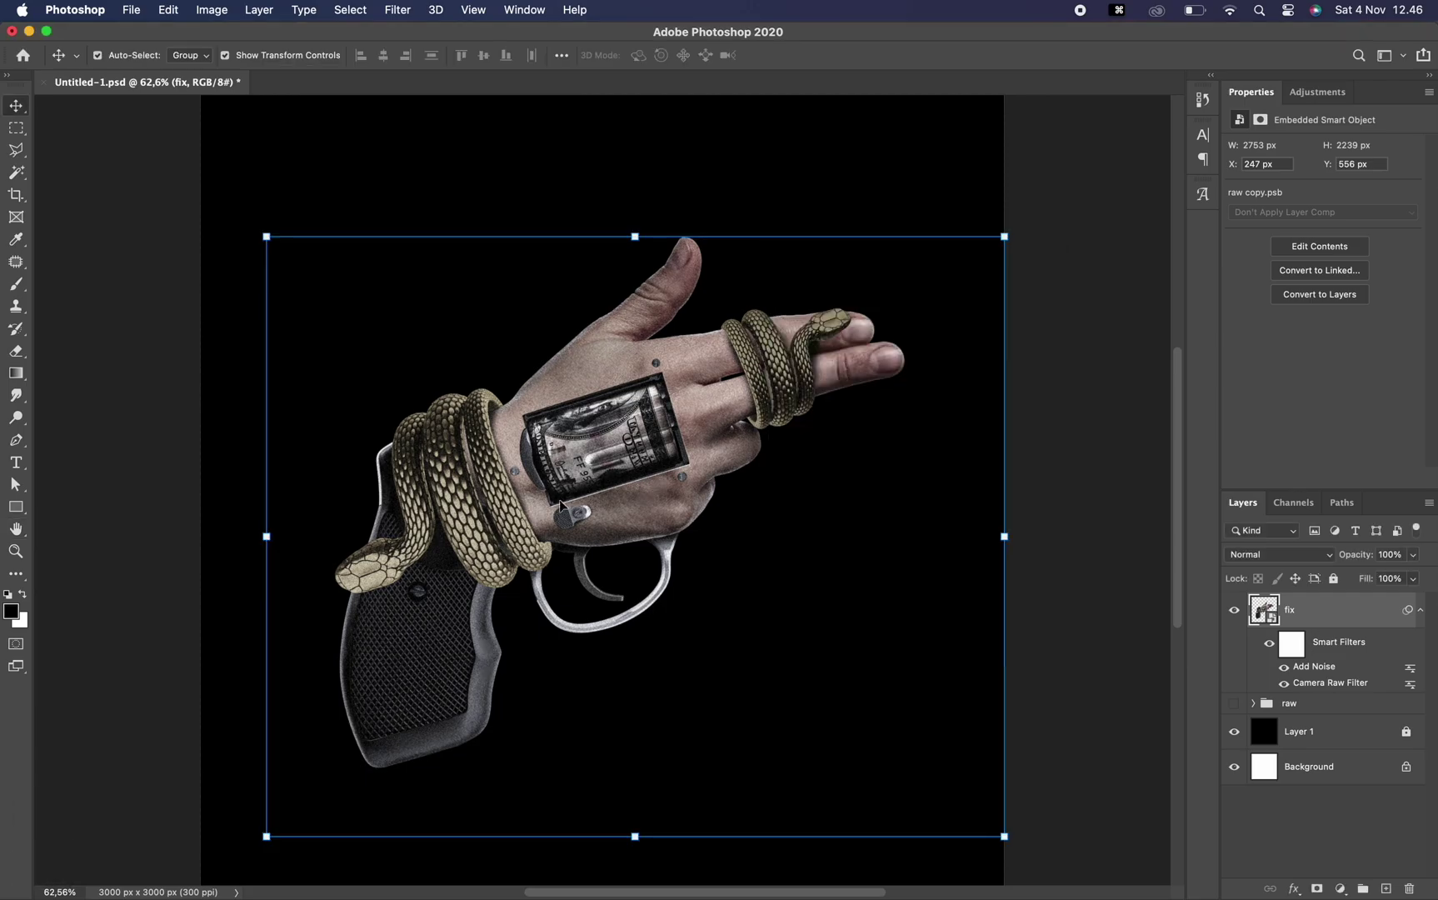
scroll(602, 492, up, 5)
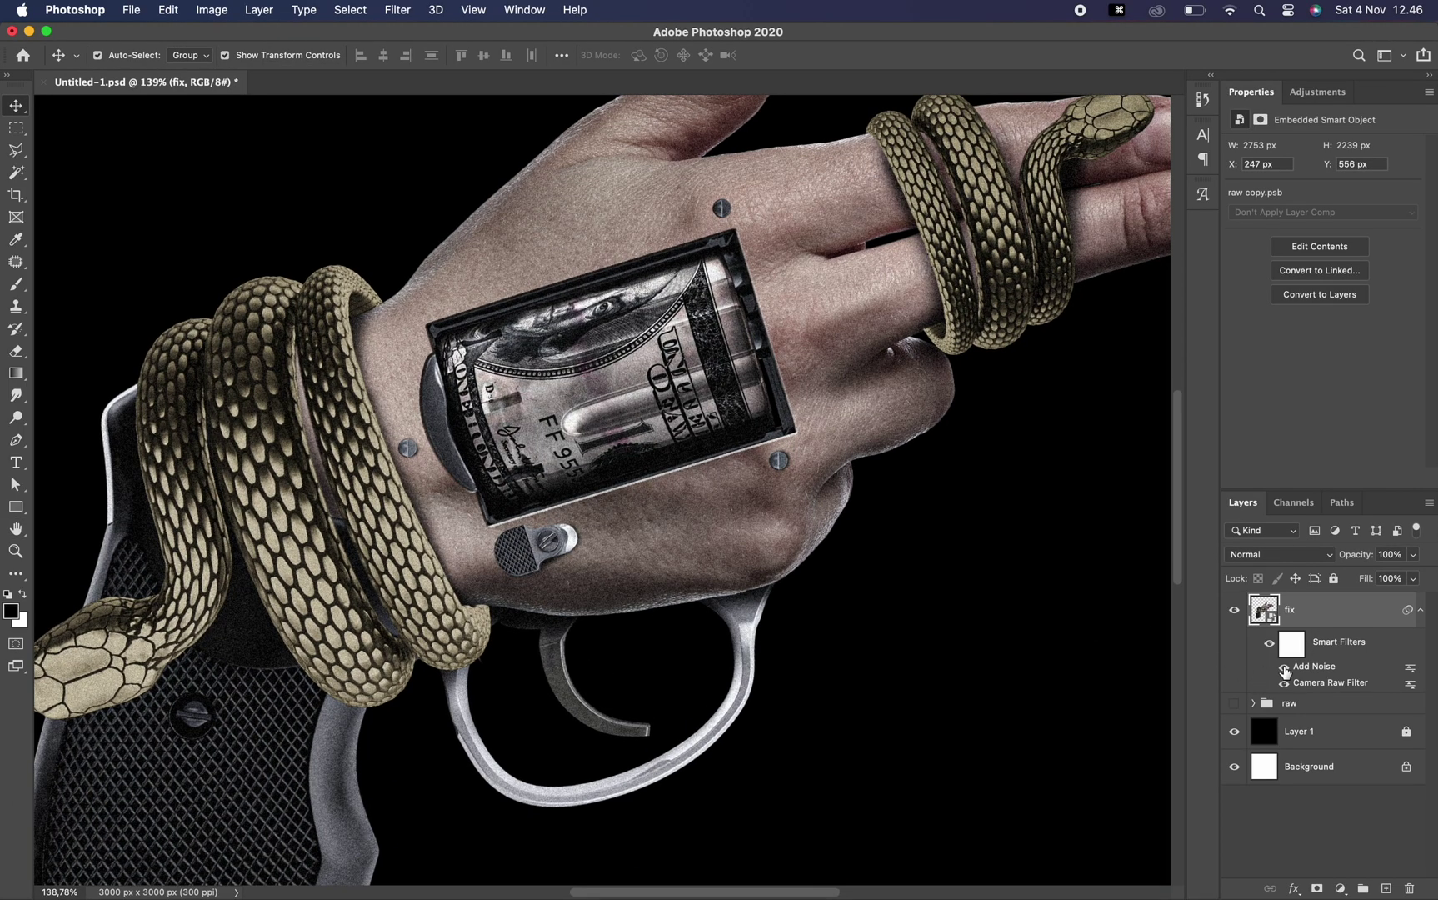
scroll(905, 558, down, 5)
Place the cement-wall texture, clip it to fix, and set it to Multiply.
click(1421, 609)
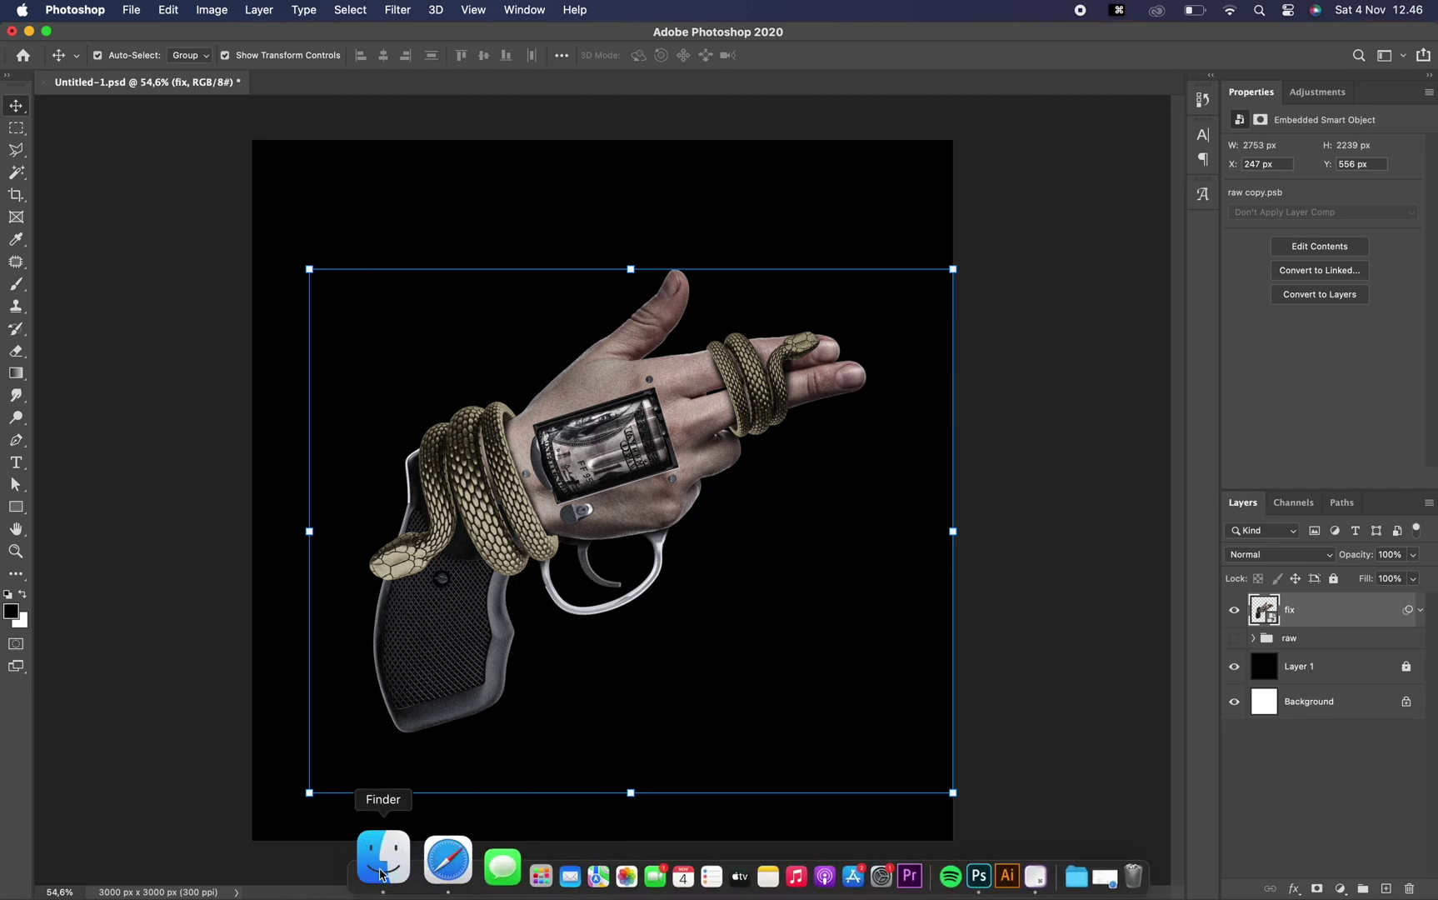
click(380, 873)
drag(880, 299, 841, 414)
key(Return)
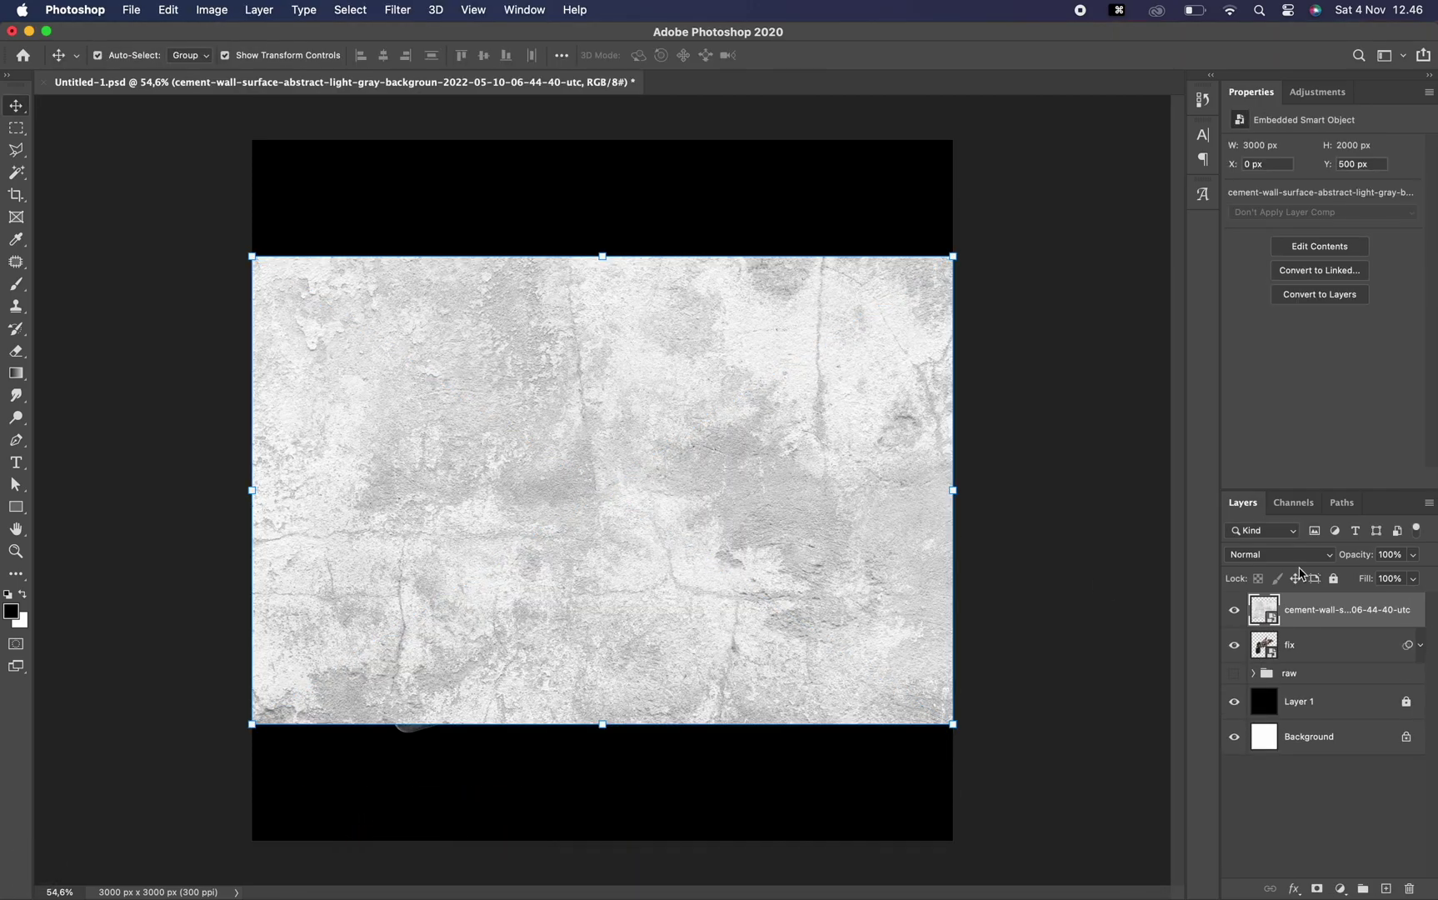
alt+click(1349, 626)
click(1280, 554)
click(1250, 618)
Rotate the cement texture about -12 degrees, rescale it, and apply Levels.
key(super+t)
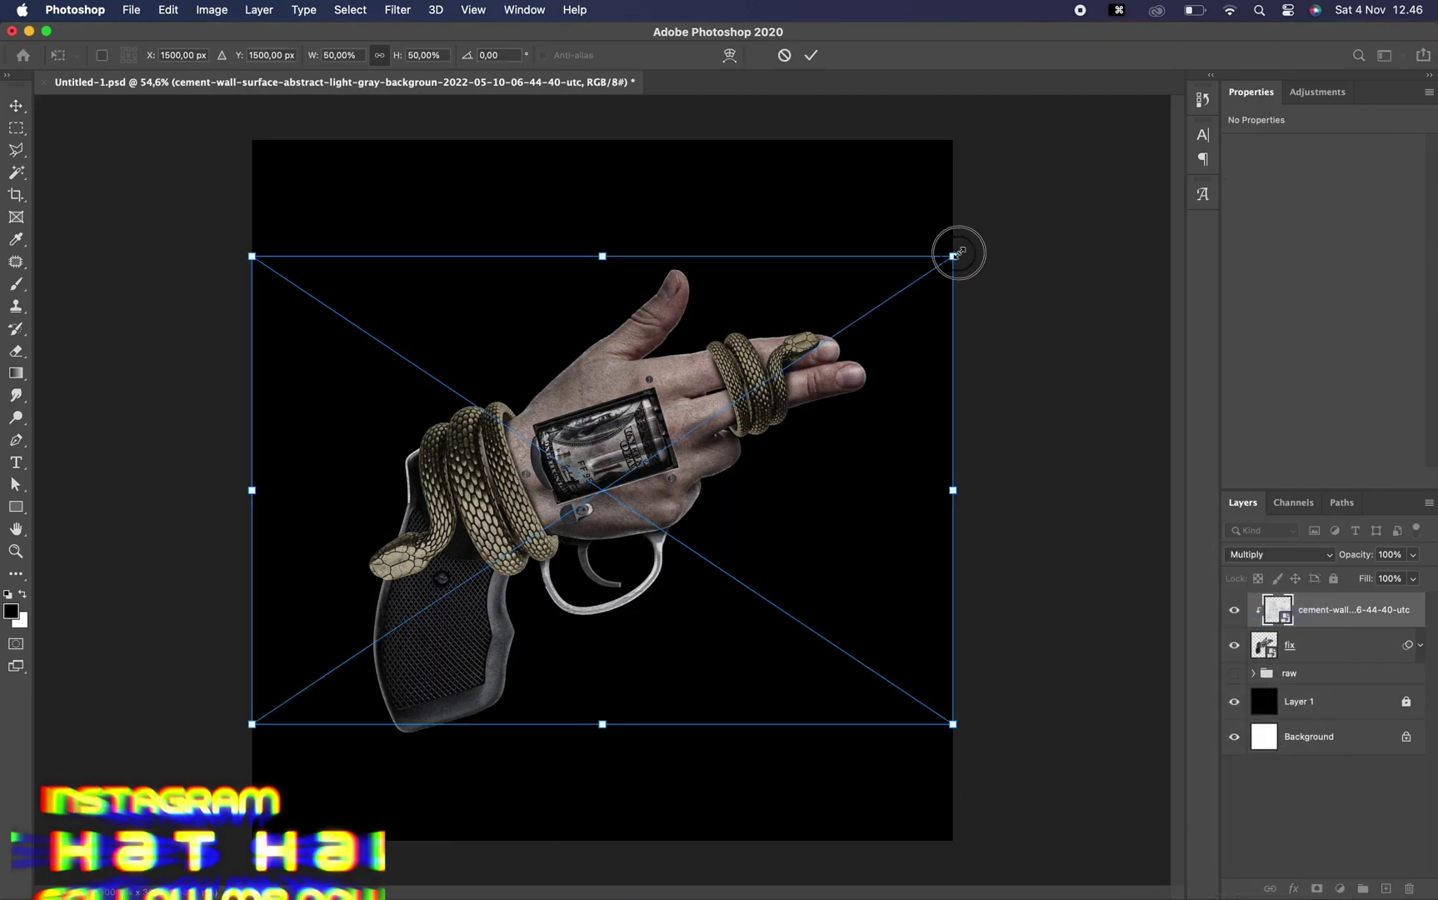
drag(959, 253, 921, 144)
drag(951, 389, 929, 423)
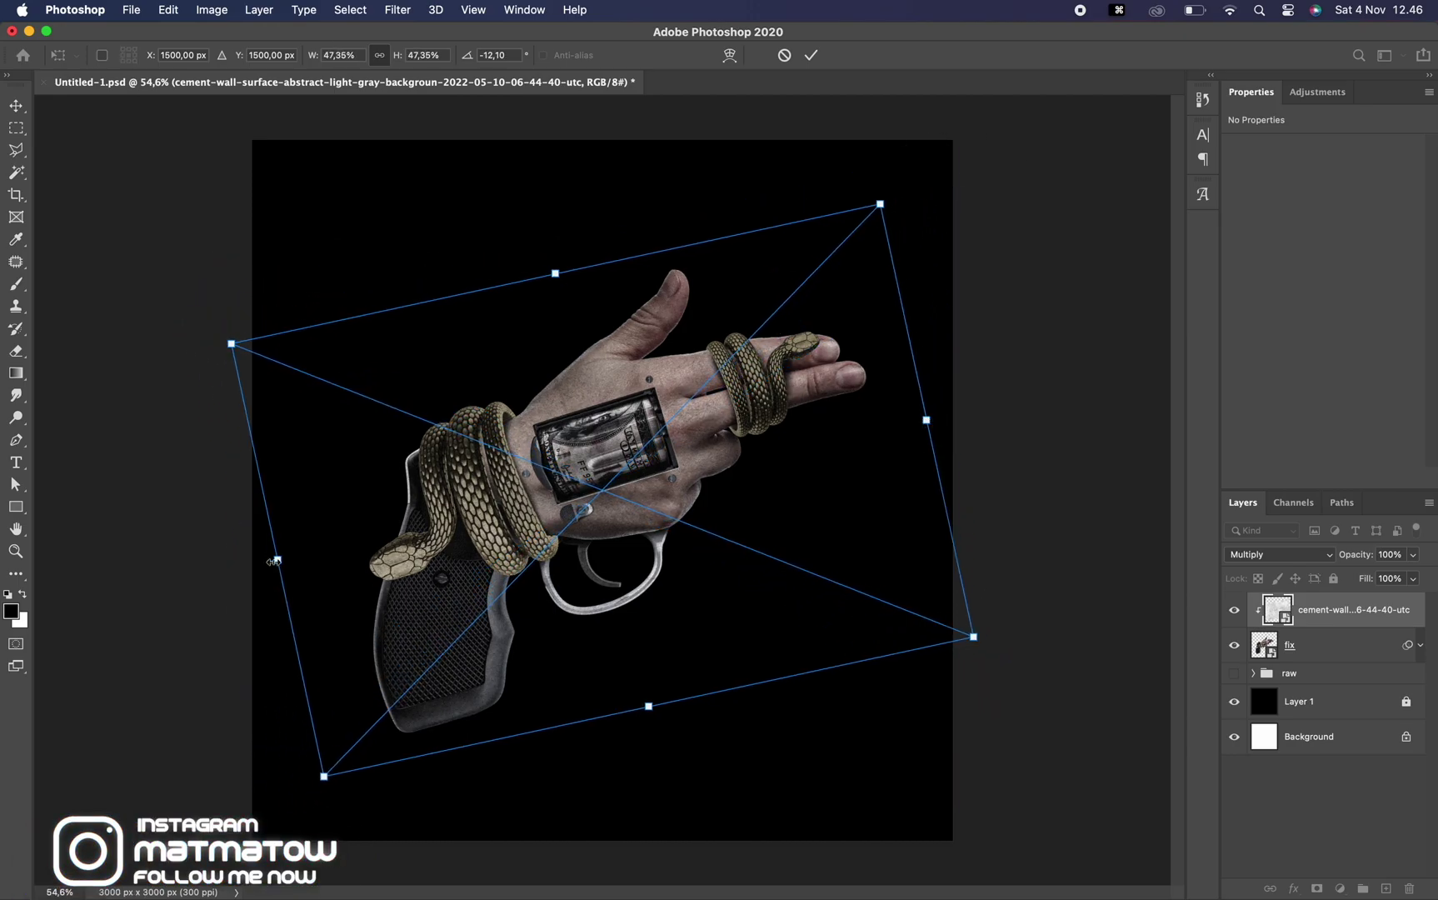
drag(273, 562, 299, 563)
drag(882, 204, 886, 200)
key(Return)
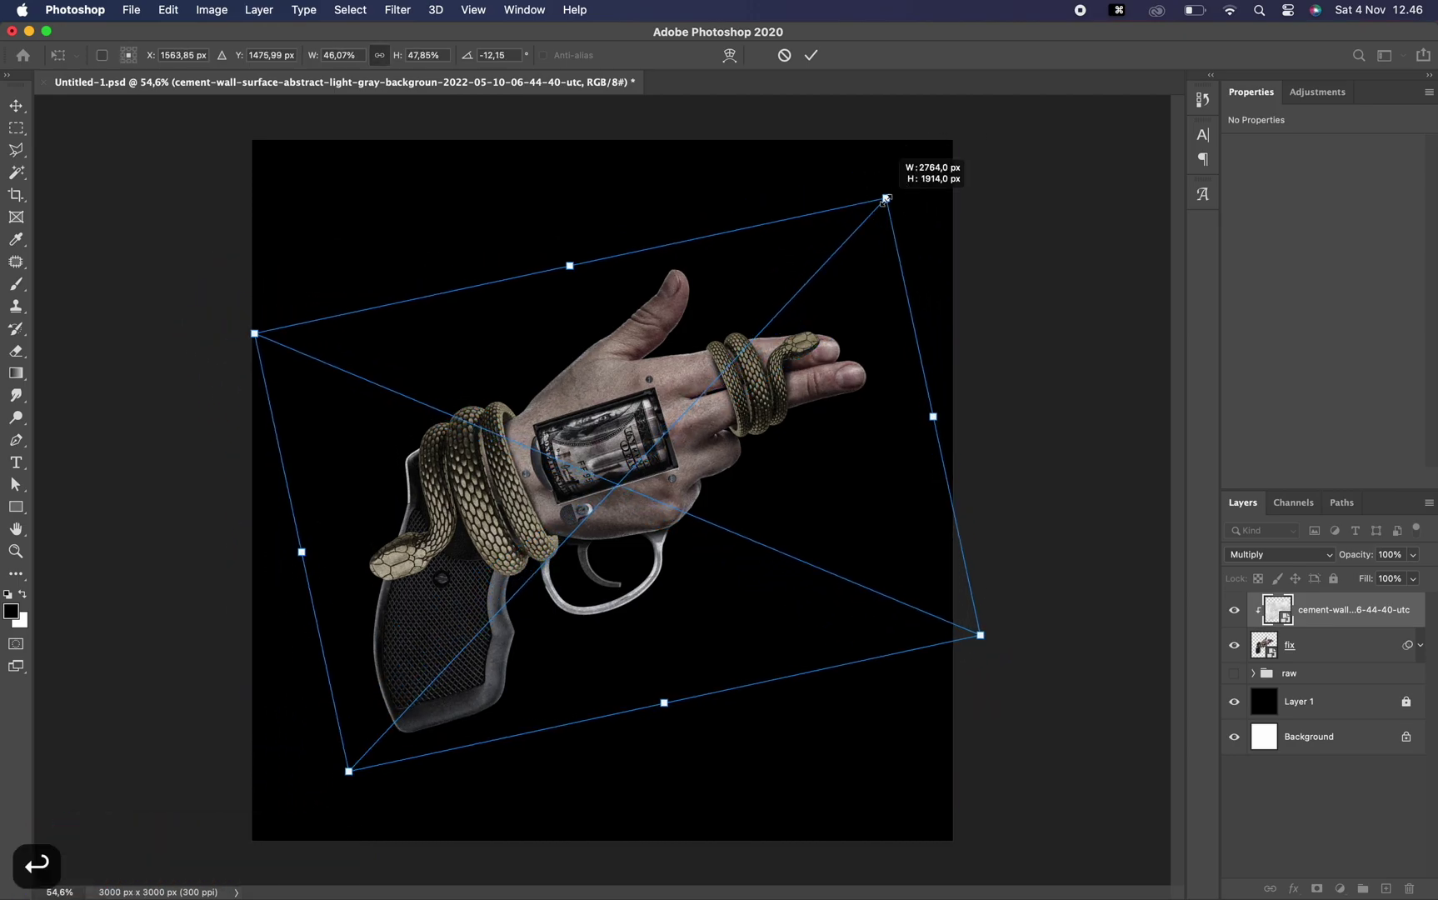
key(super+l)
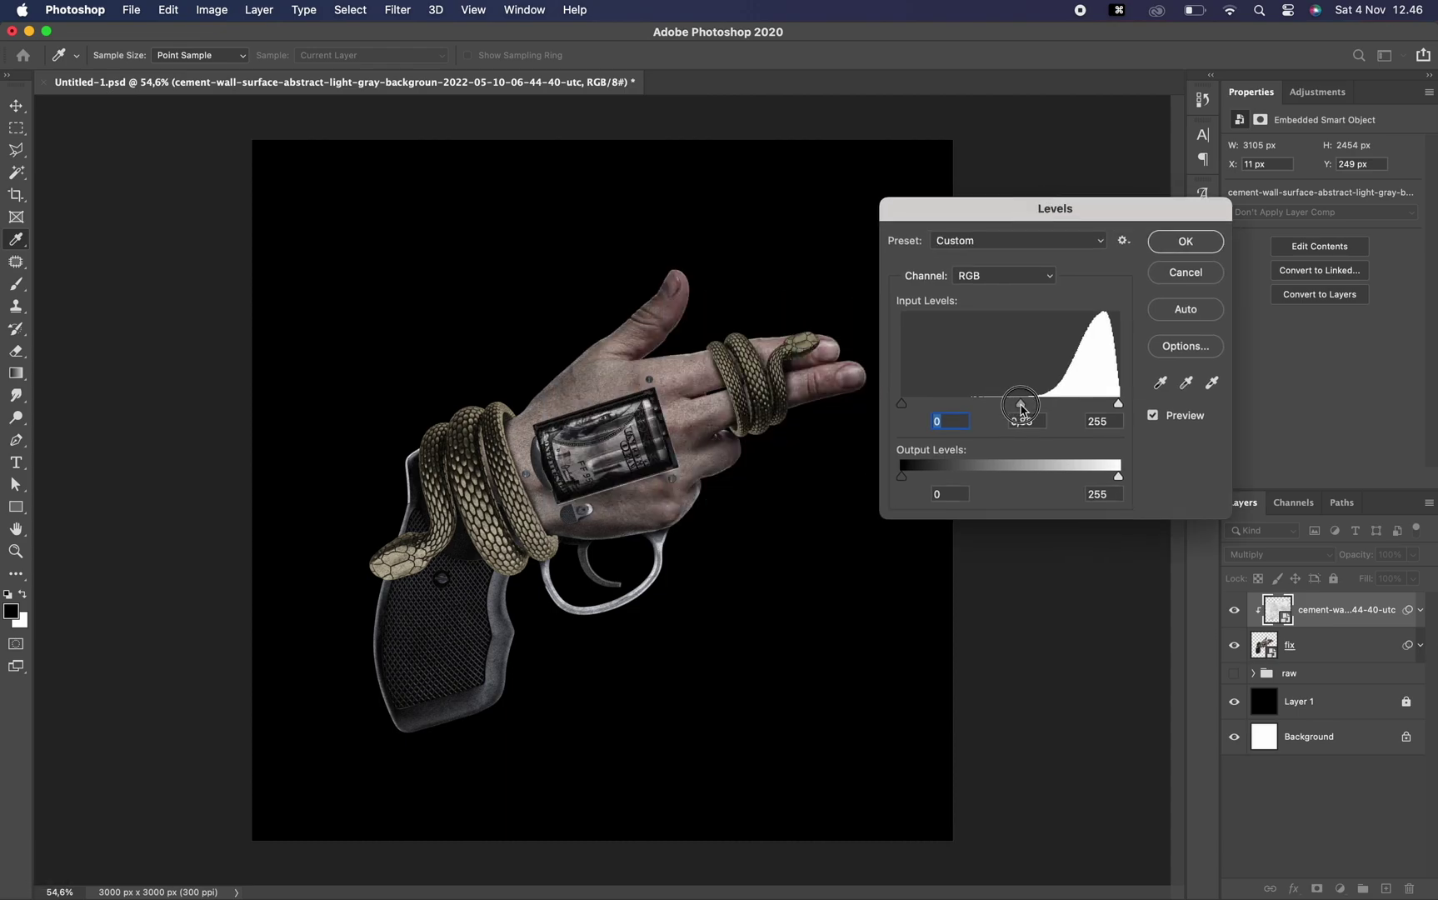
click(1185, 242)
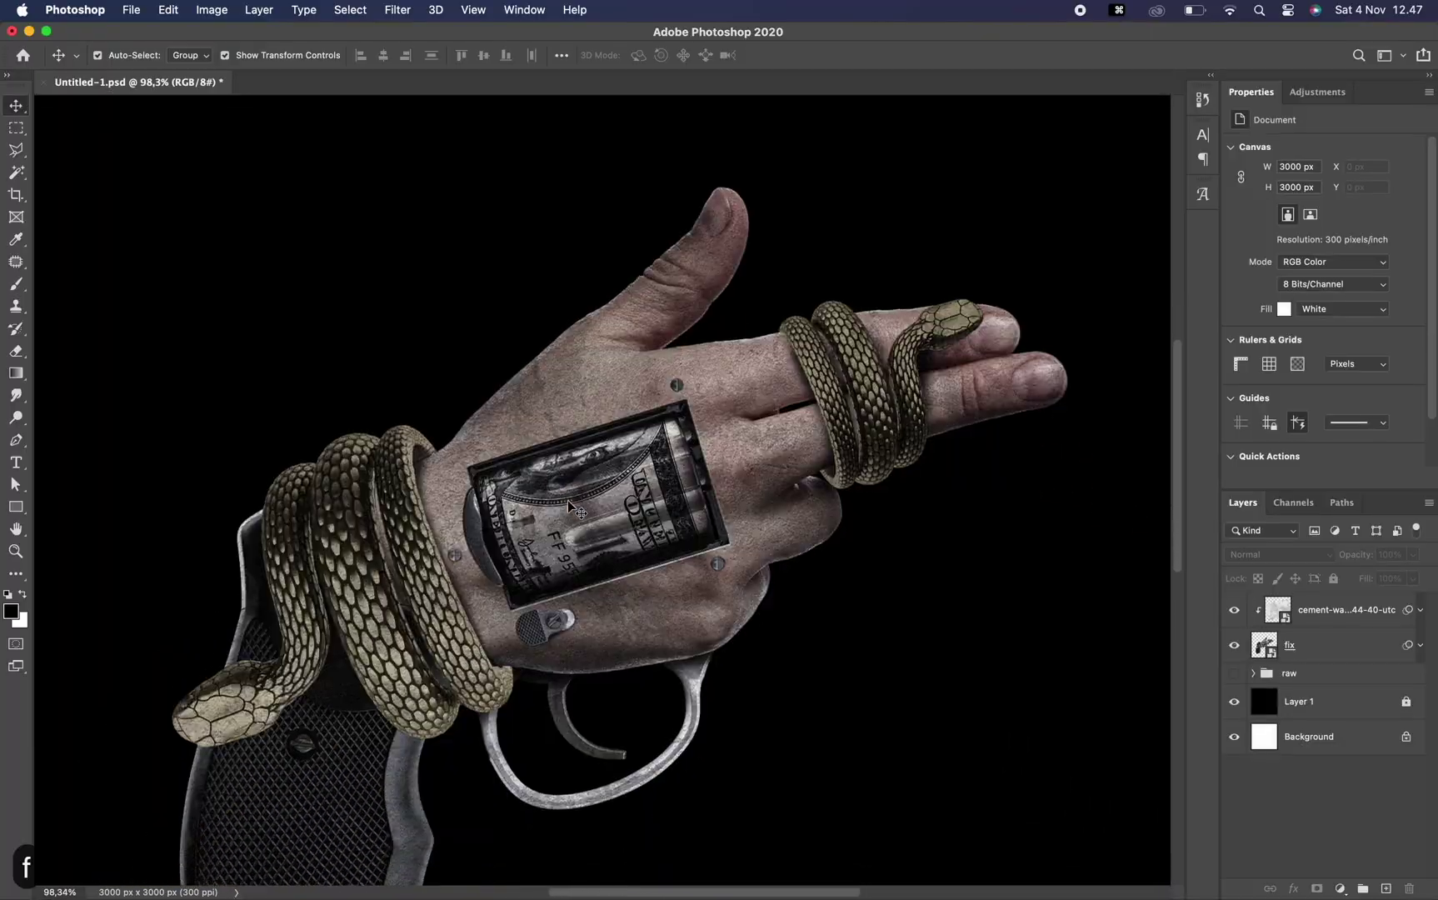
scroll(569, 506, down, 3)
Type the 'wealth health' lettering and place it beneath the gun-hand layer.
click(1234, 645)
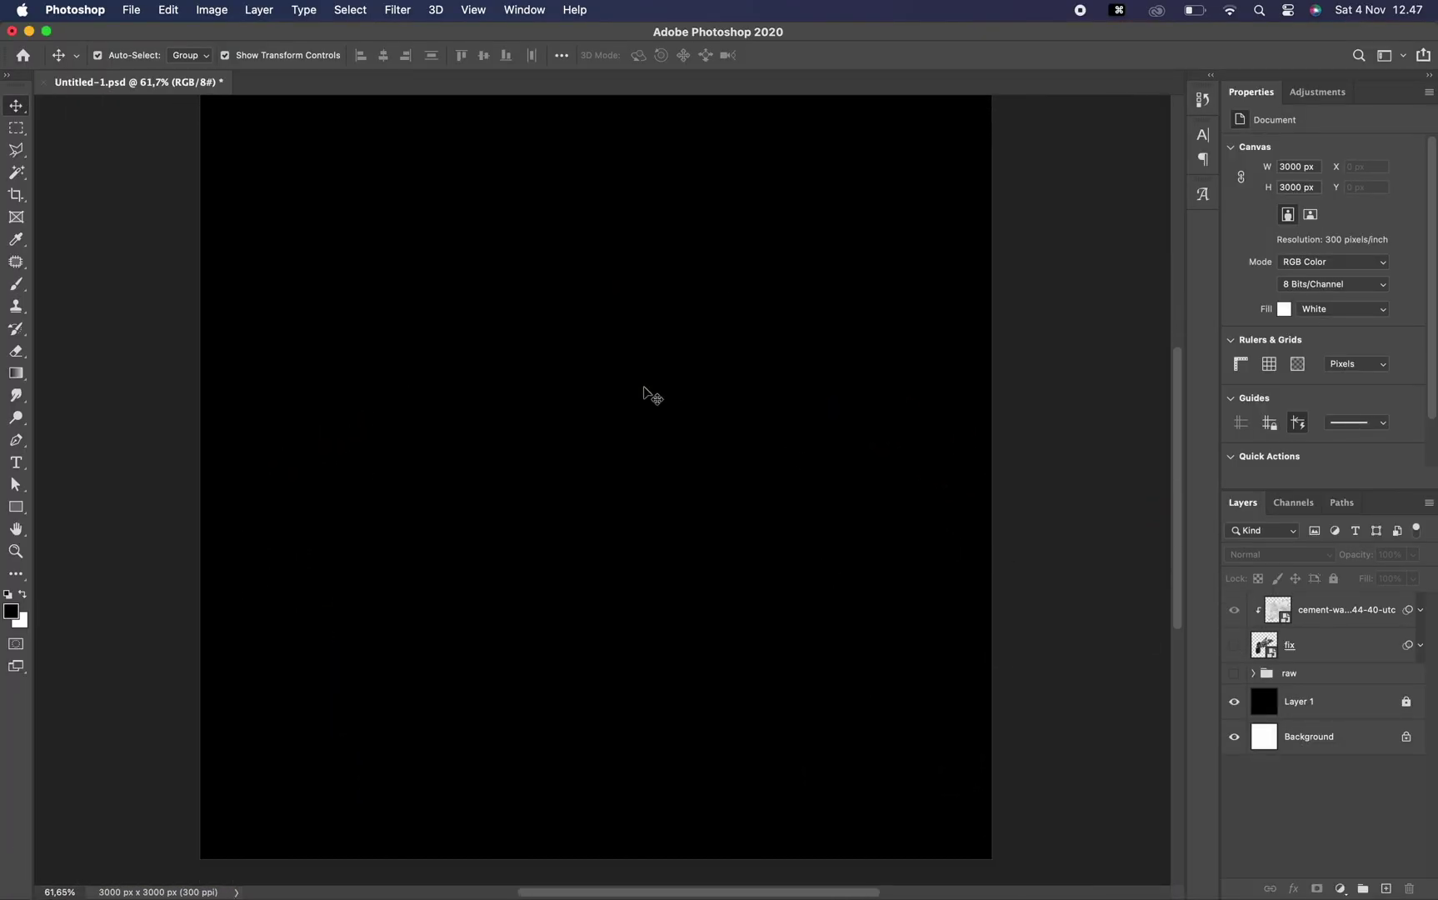
click(724, 569)
text(wealth)
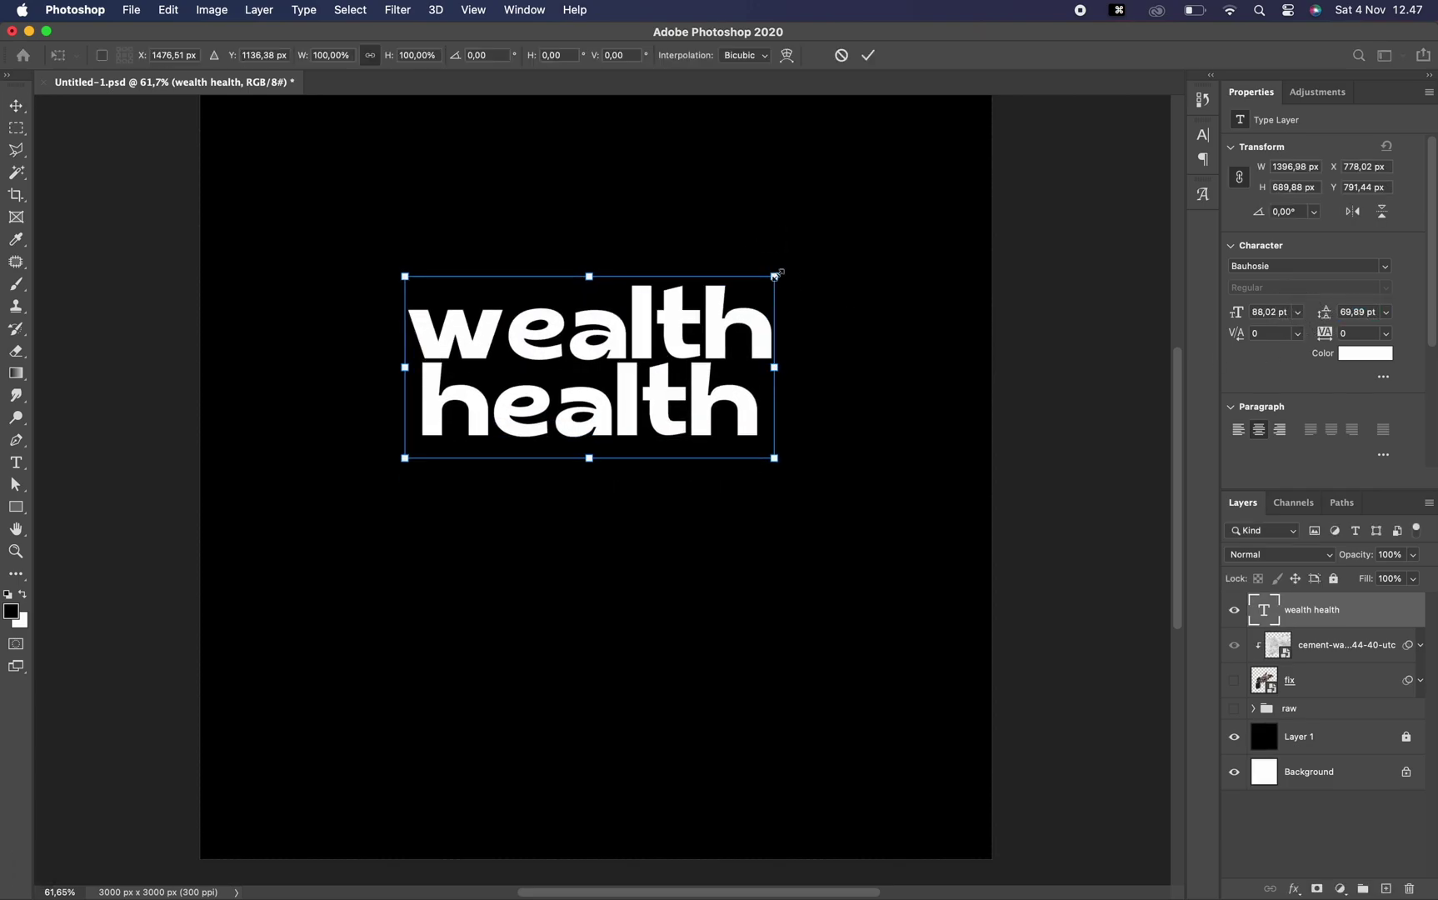
key(super+bracketleft)
click(1235, 645)
scroll(616, 486, down, 2)
key(super+t)
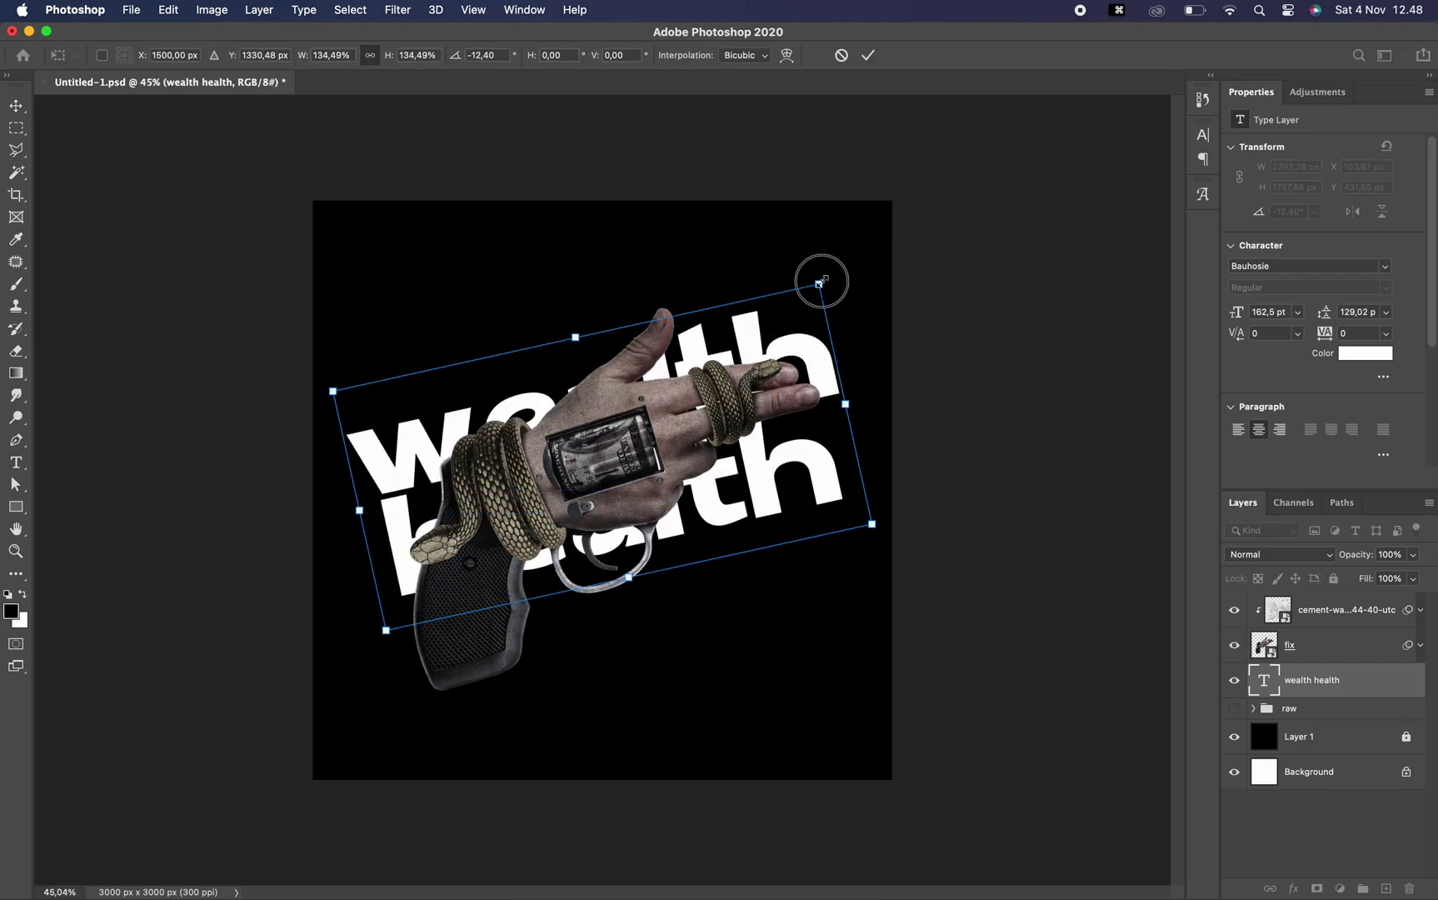
Rotate the gun-hand slightly and reposition it over the text.
click(1281, 648)
key(super+t)
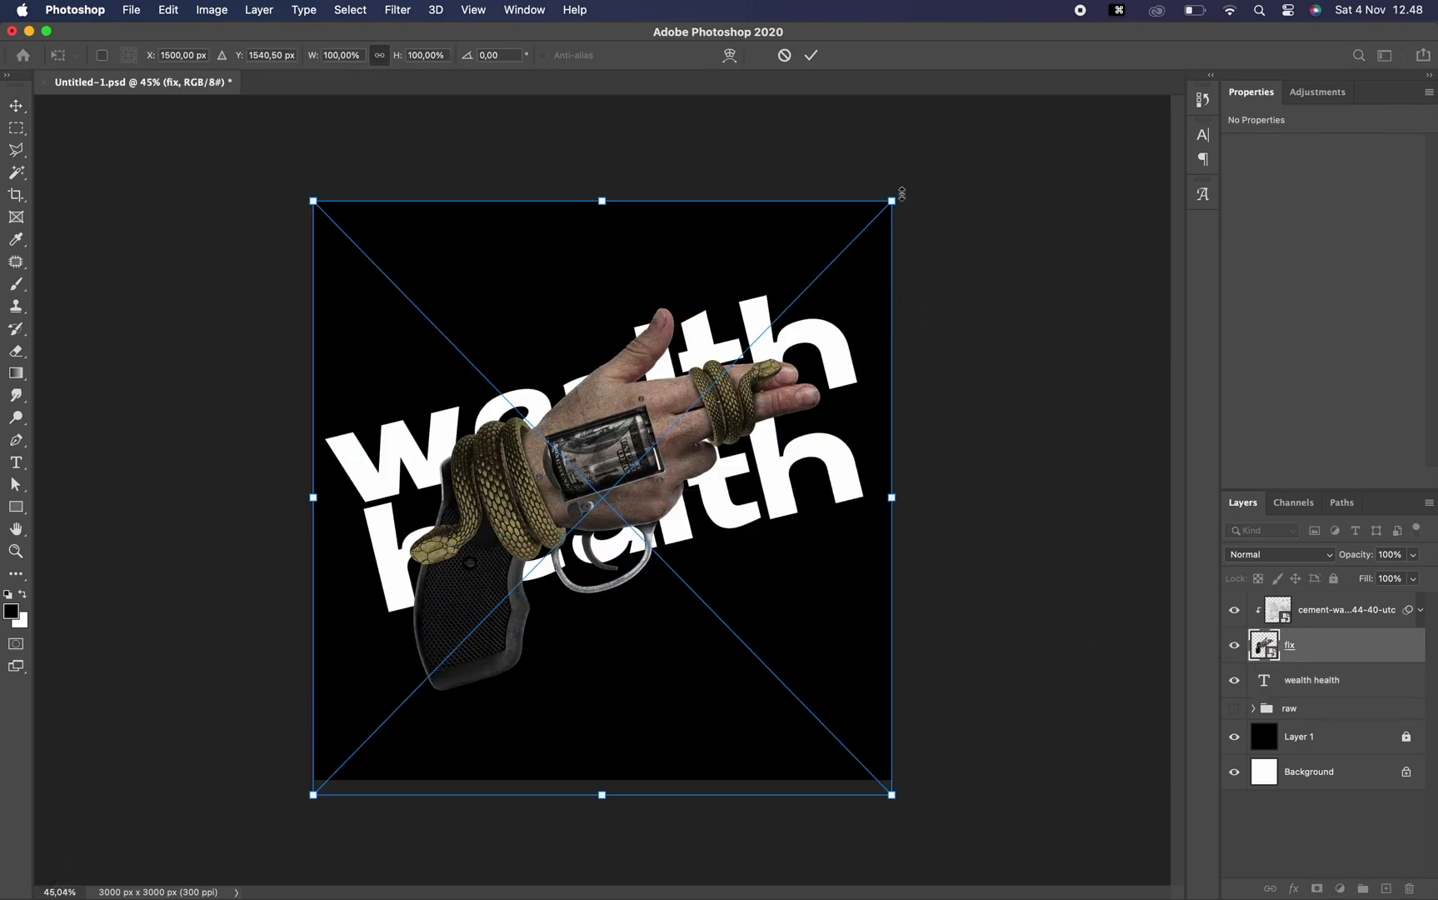
drag(899, 192, 889, 161)
drag(692, 396, 696, 419)
key(Return)
click(1334, 609)
Duplicate the cement texture, clip it to the text, and set Levels midtones to 0,54.
key(super+j)
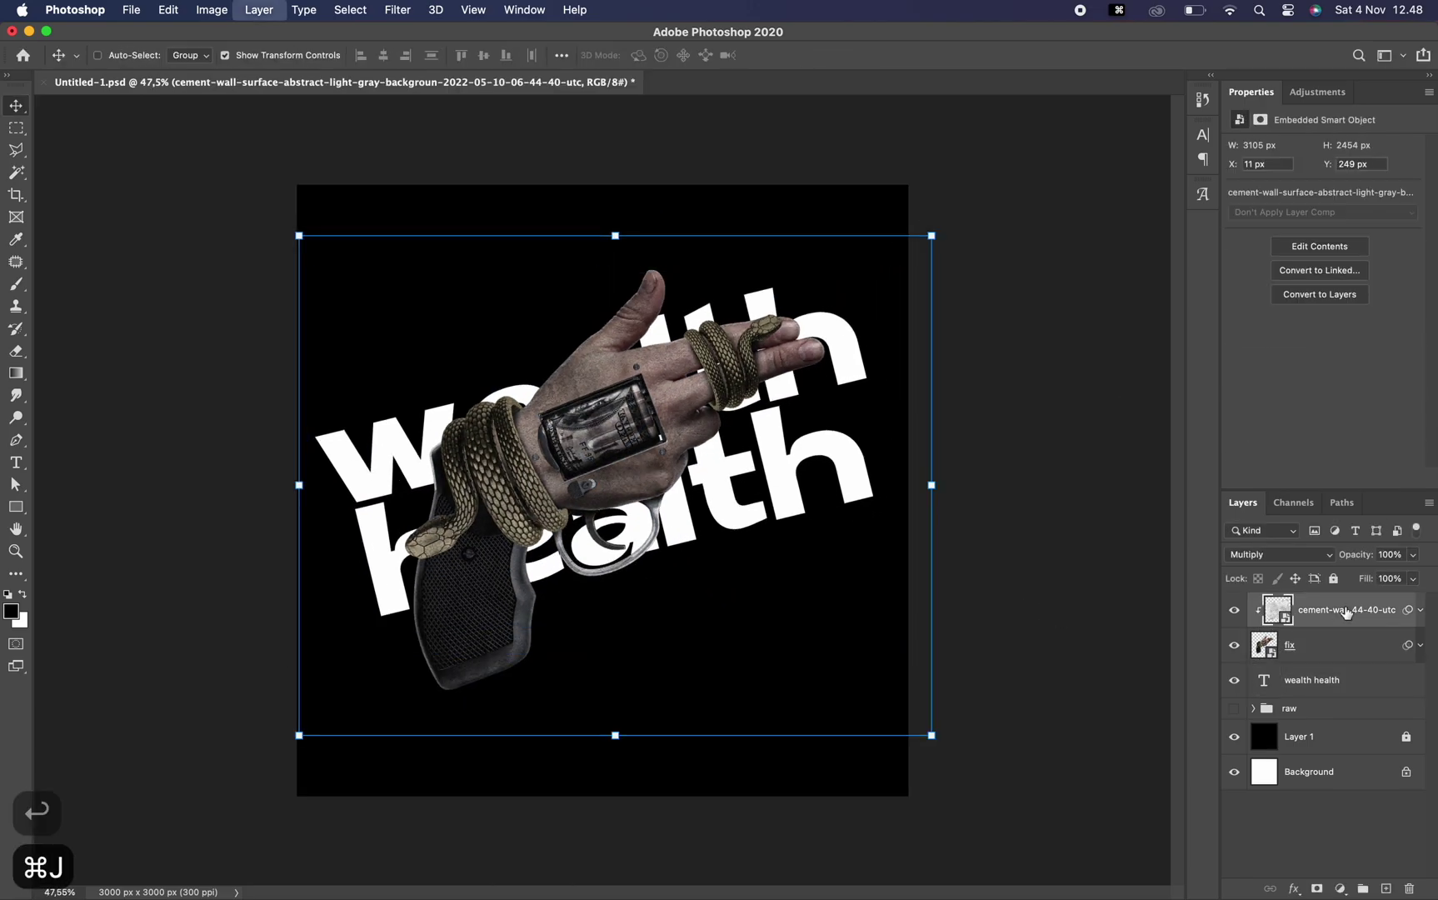
key(super+bracketleft)
key(super+bracketleft)
click(1235, 645)
key(super+l)
drag(1010, 403, 1051, 407)
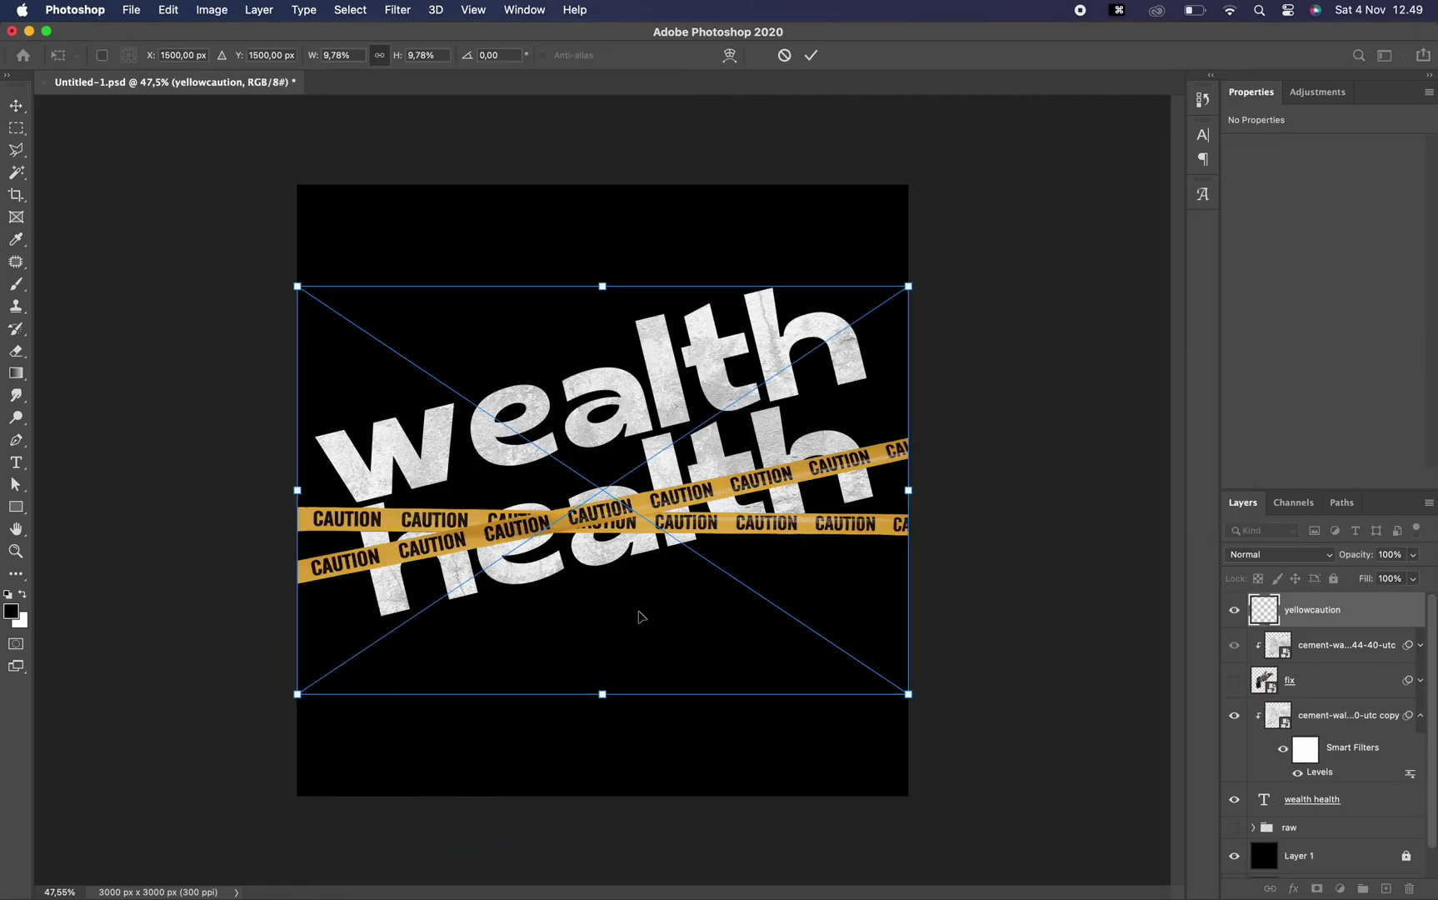
Rotate and warp the caution tape to match the text, and move it lower in the stack.
drag(917, 193, 906, 178)
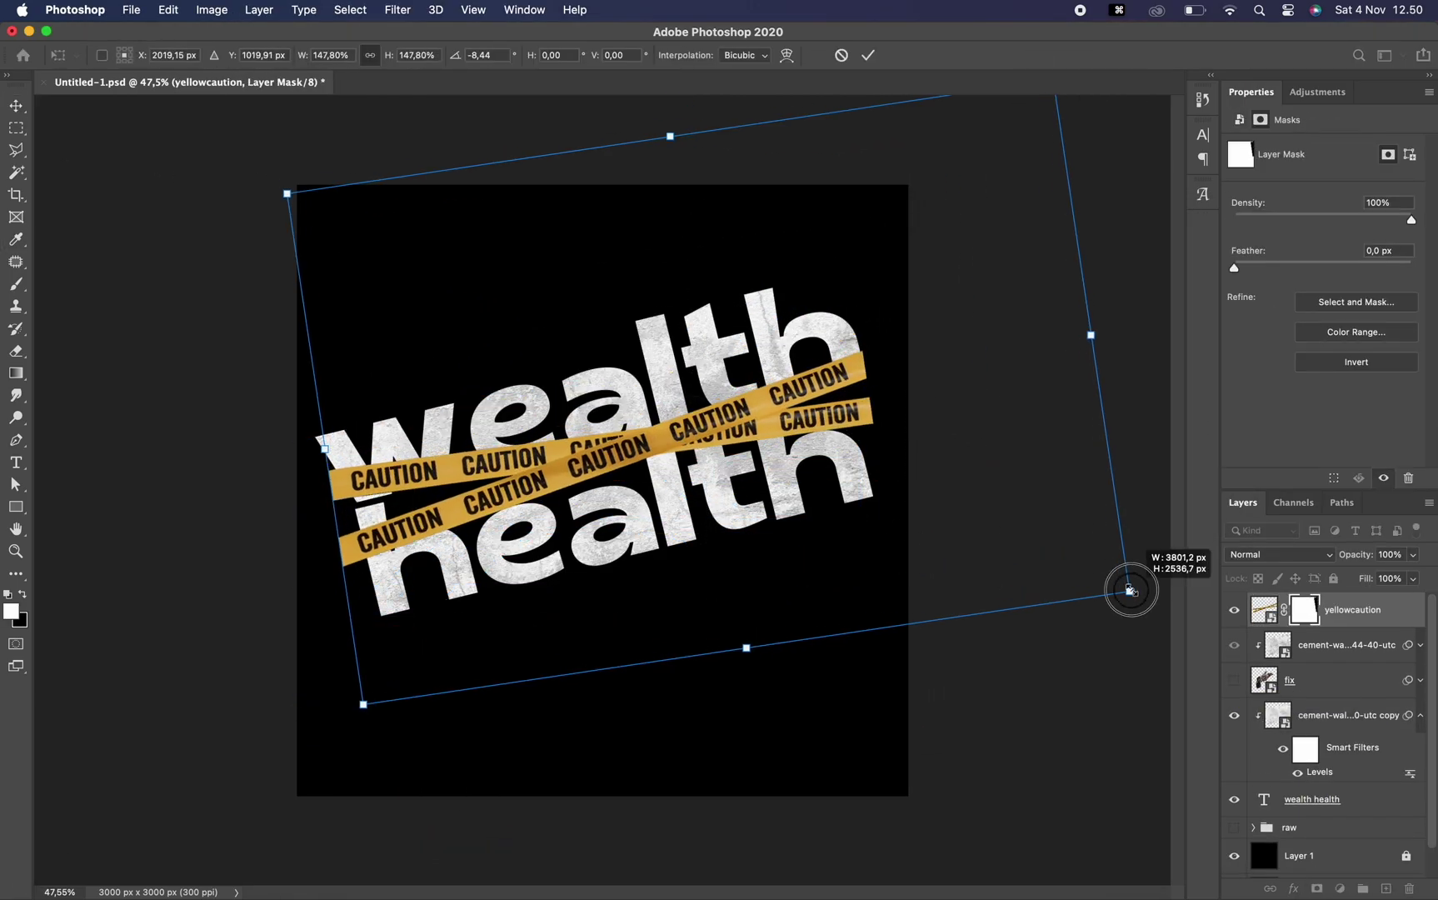
drag(359, 567, 360, 583)
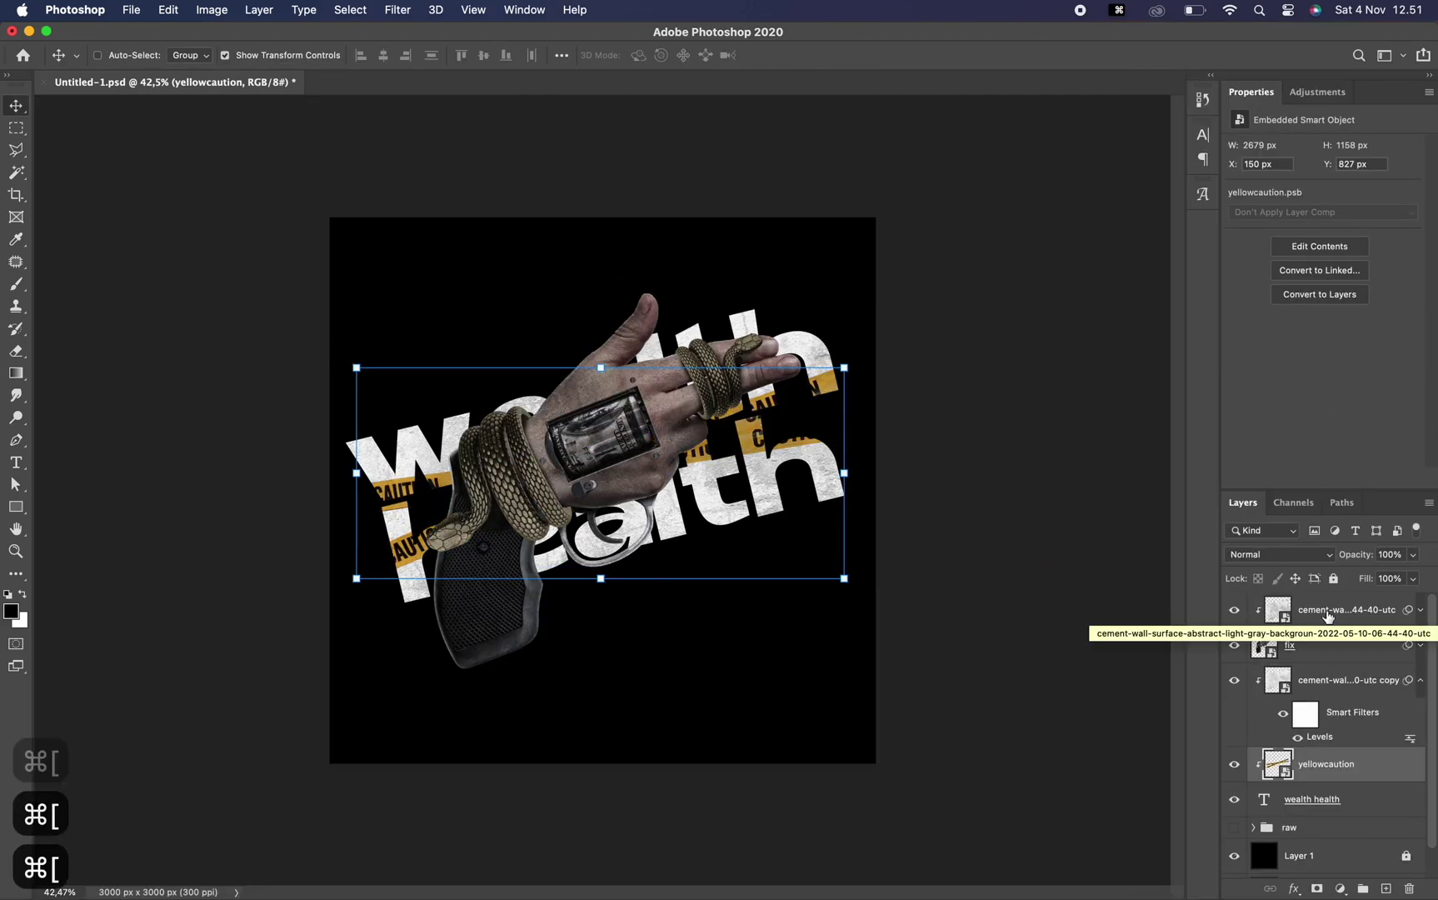
key(super+j)
key(super+t)
drag(909, 235, 820, 250)
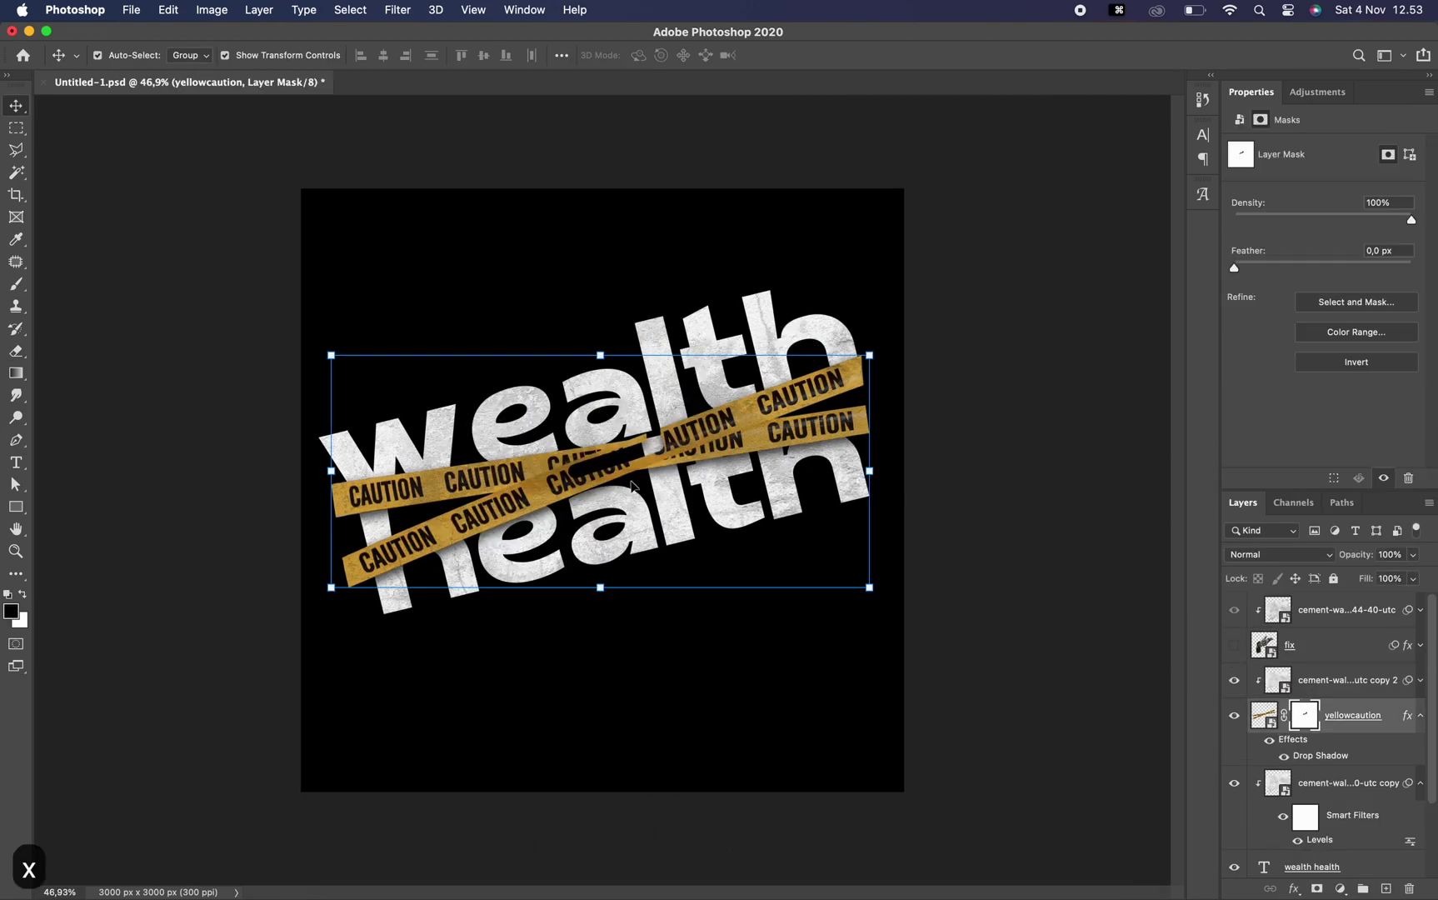
Give fix a 52% drop shadow, rotate and scale the cracked texture, and bring up Glyphs.
key(shift+super+z)
key(super+z)
key(super+z)
click(1293, 888)
click(1325, 851)
drag(1096, 327, 1106, 327)
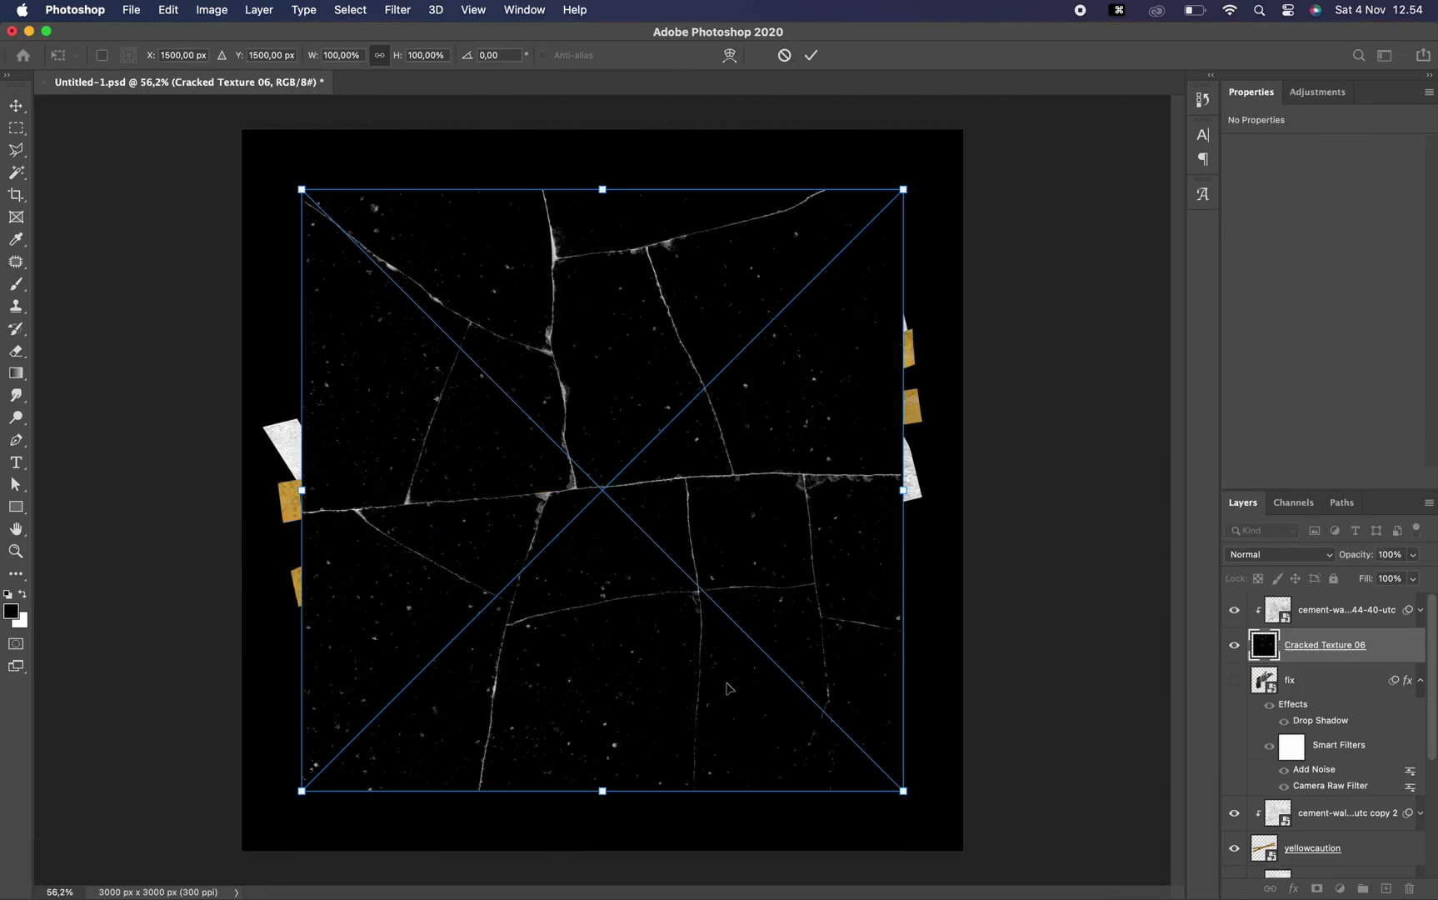
drag(301, 487, 313, 569)
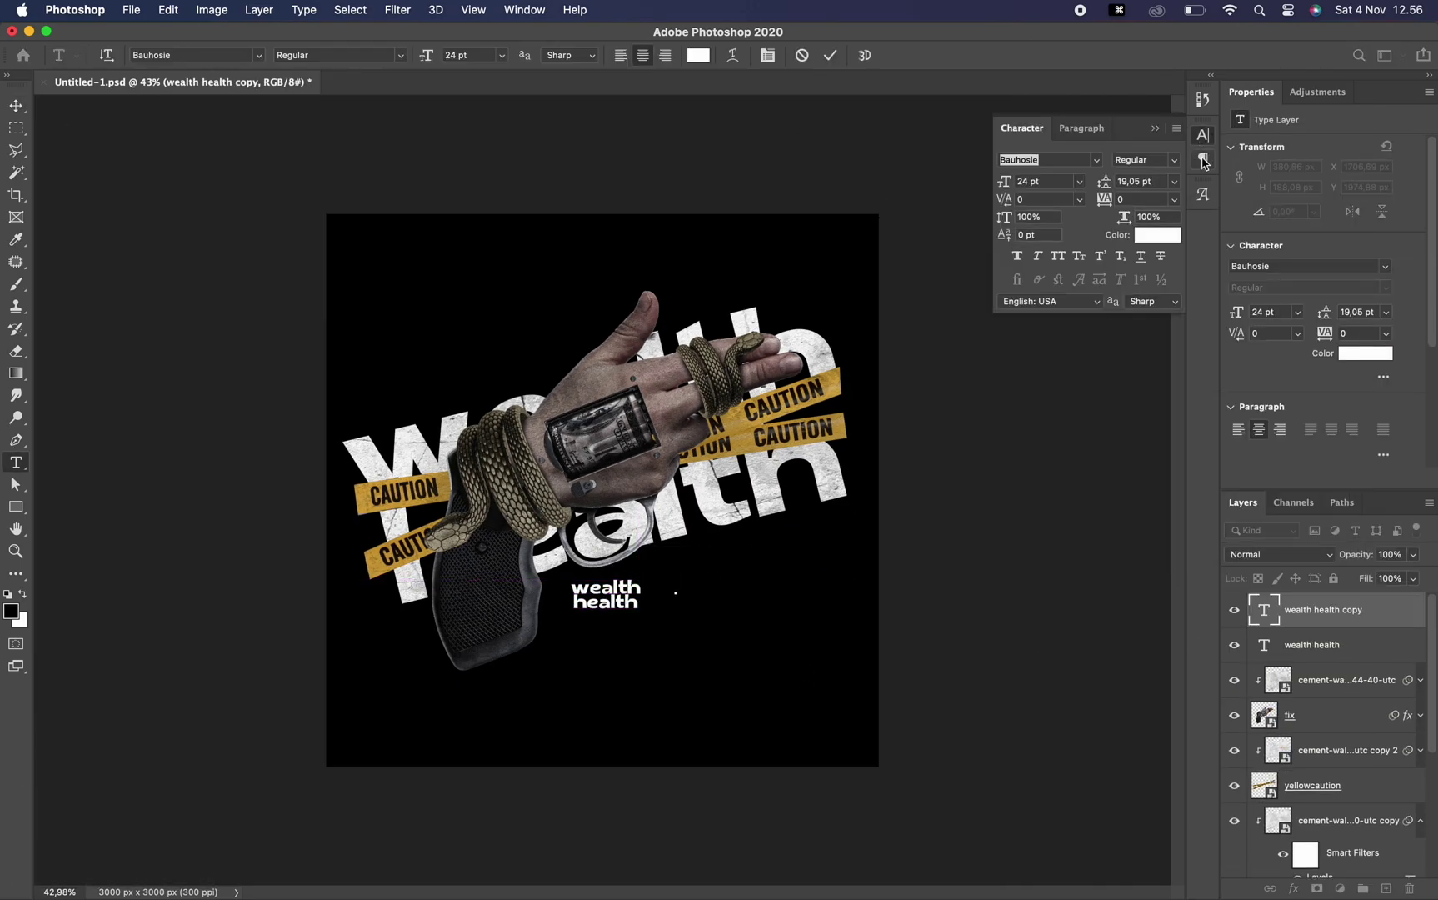
click(1202, 193)
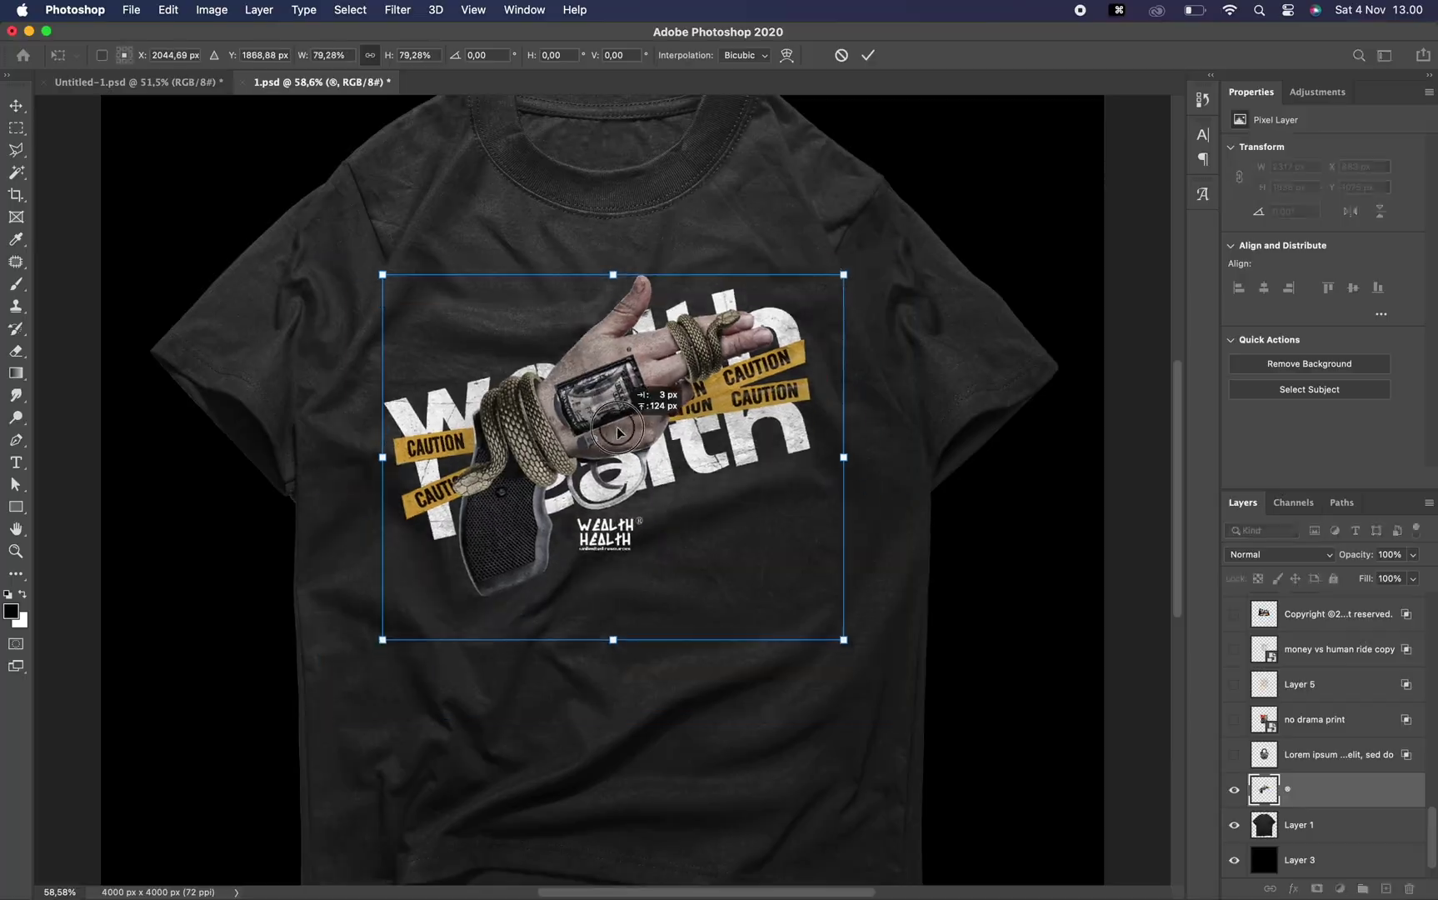
Set the design layer in 1.psd to Lighten and open its Blending Options.
click(1279, 554)
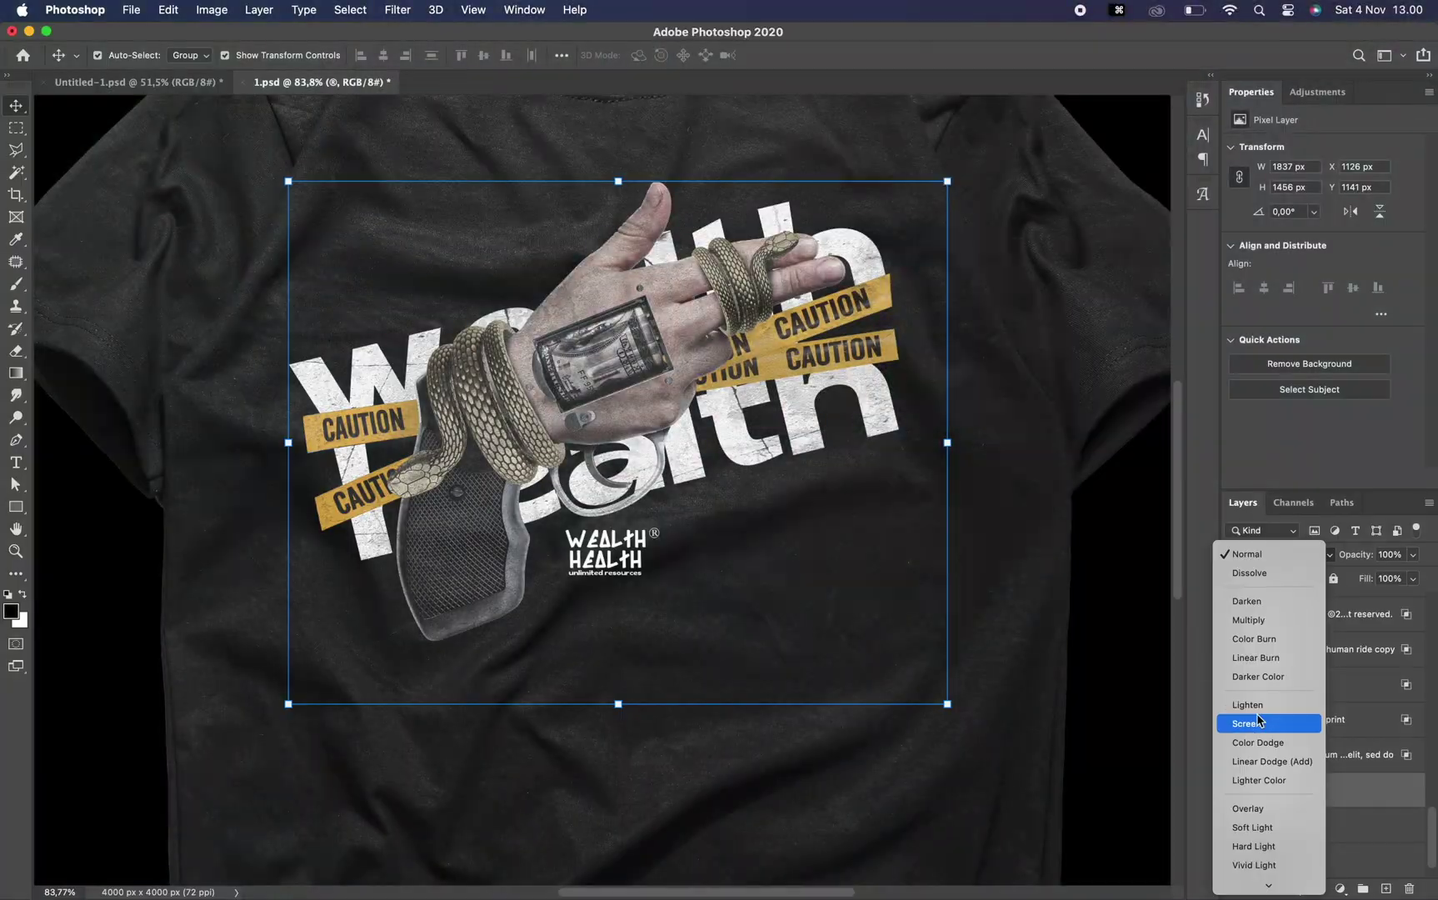
click(1247, 704)
right_click(1333, 789)
click(1276, 596)
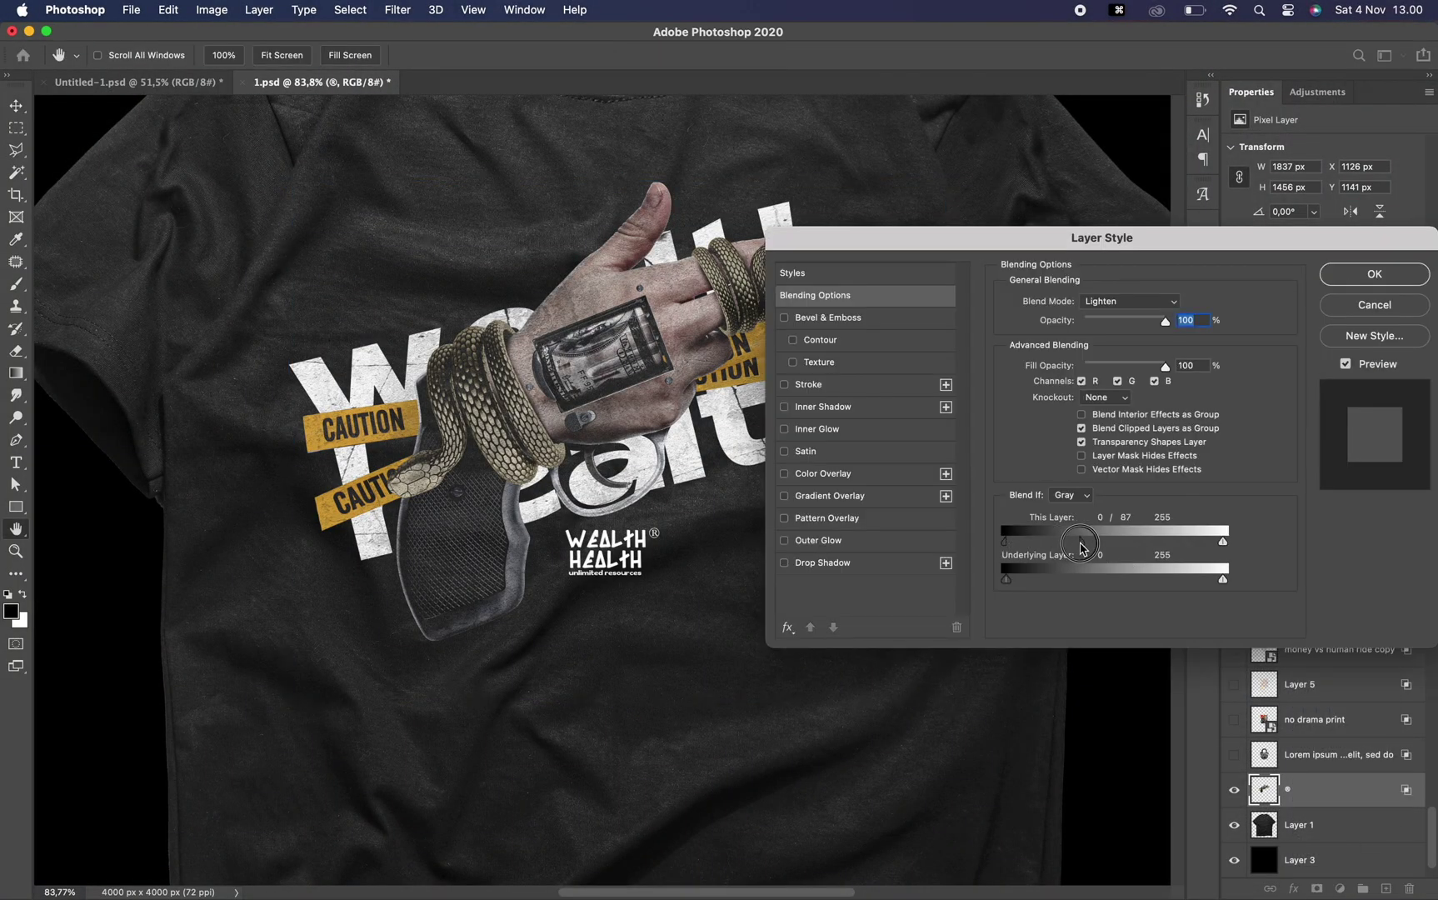